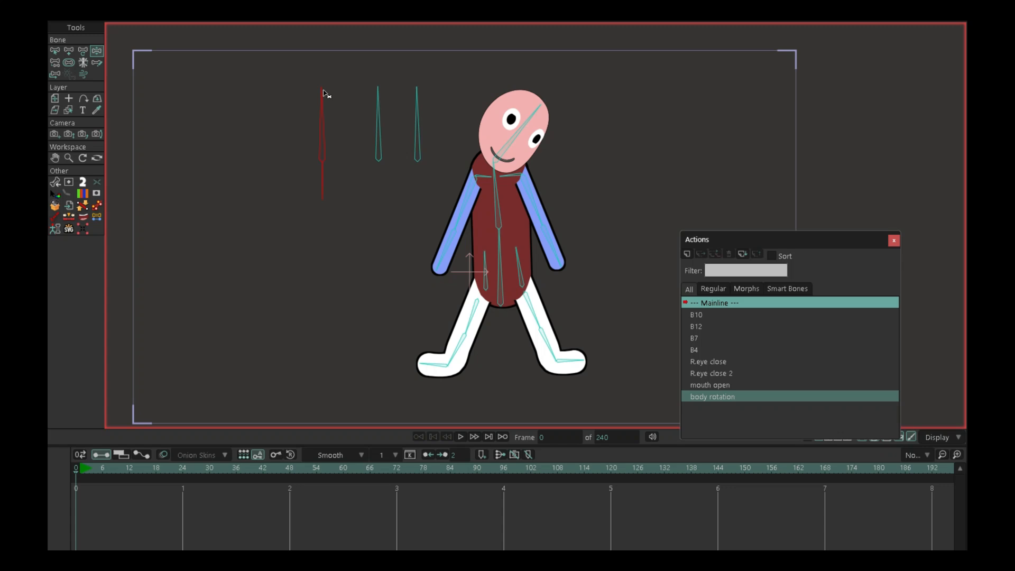
Pose the simple character by turning the body with its rotation control bone, straightening the head, and rotating the middle control bone
left_click_drag(323, 93, 380, 142)
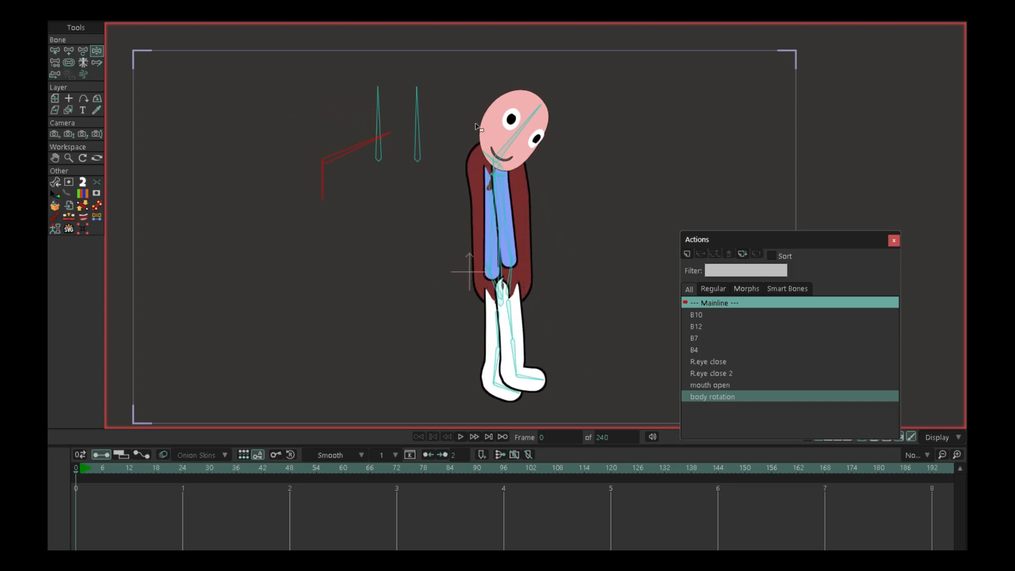
left_click_drag(532, 114, 500, 87)
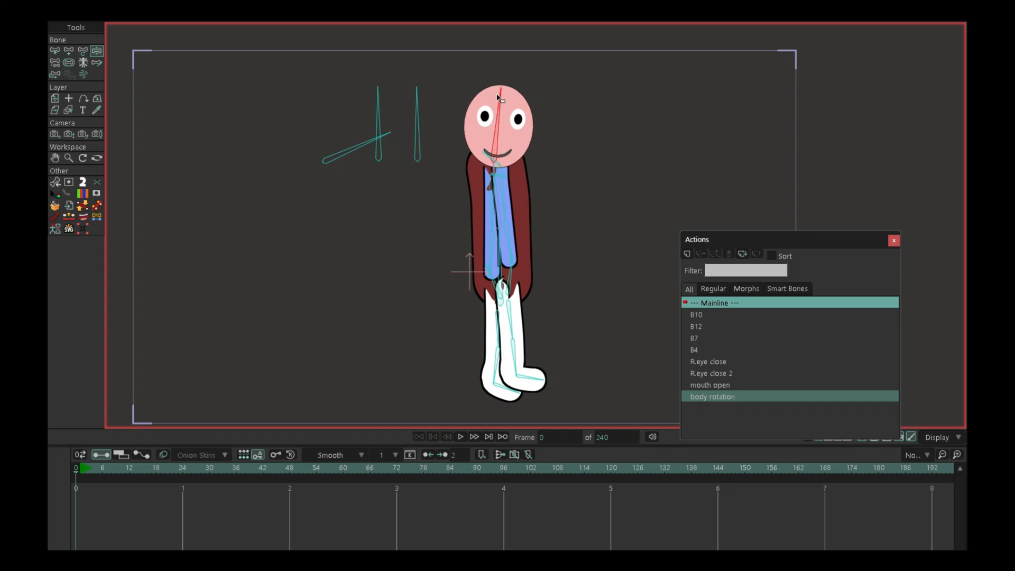
left_click(379, 88)
left_click_drag(379, 94, 476, 92)
key("b")
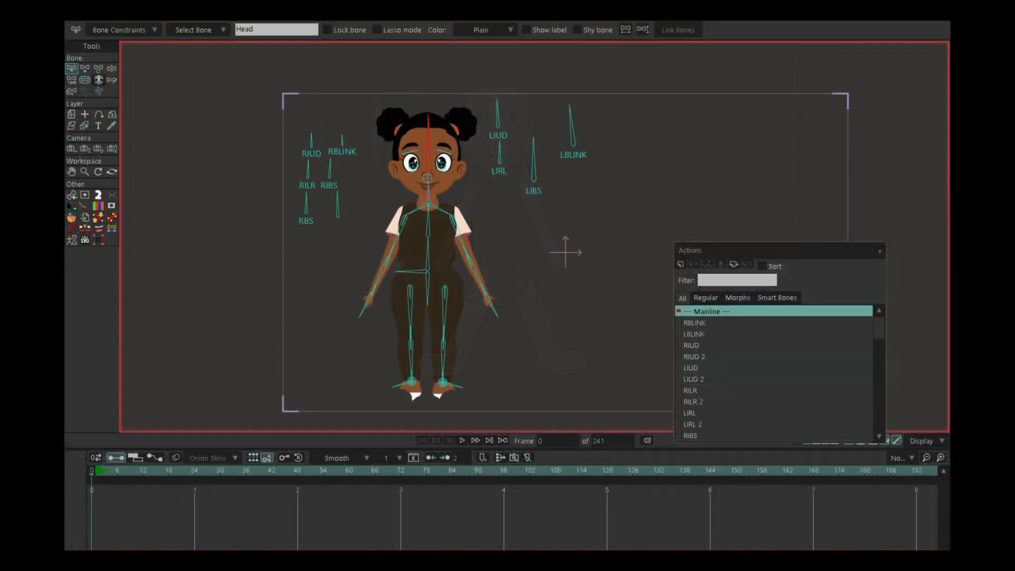
Using the Manipulate Bones tool, tilt the girl's head towards her right shoulder and raise both of her forearms outwards
left_click(112, 68)
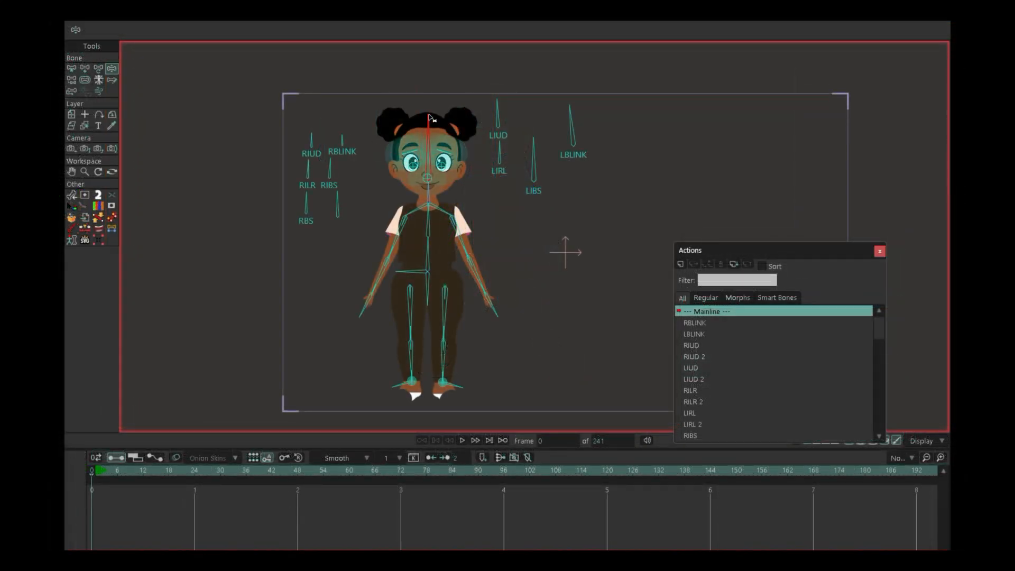
left_click_drag(430, 117, 377, 138)
left_click(483, 286)
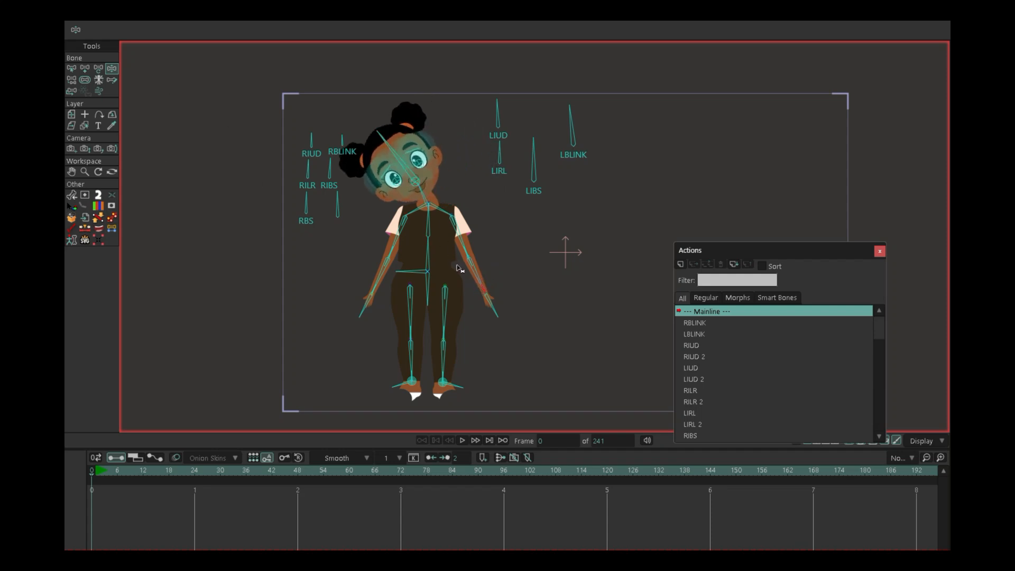
left_click_drag(477, 275, 474, 198)
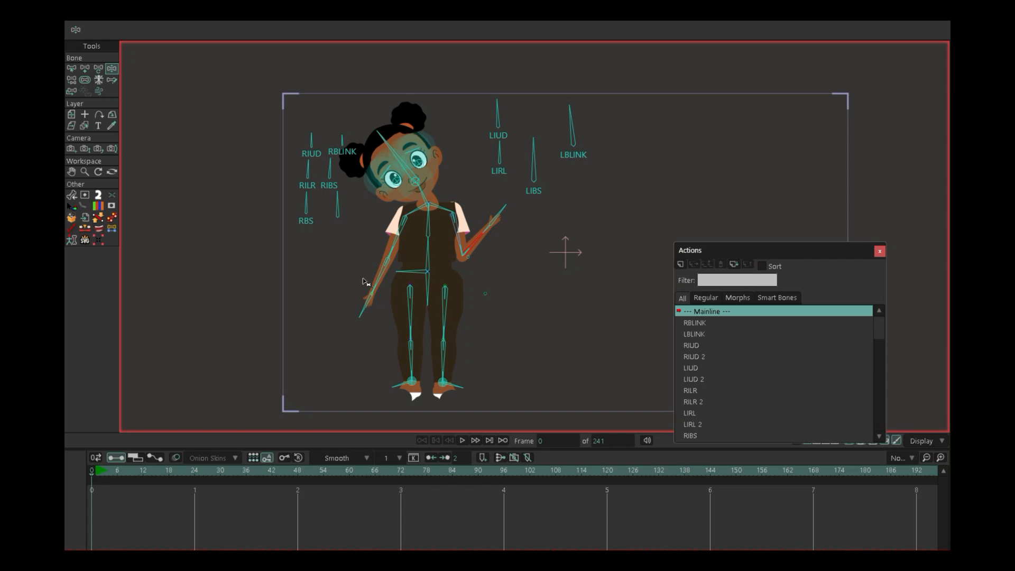
left_click_drag(379, 285, 349, 232)
Rotate the girl's head bone back until her head is nearly upright
scroll(352, 232, "down", 1)
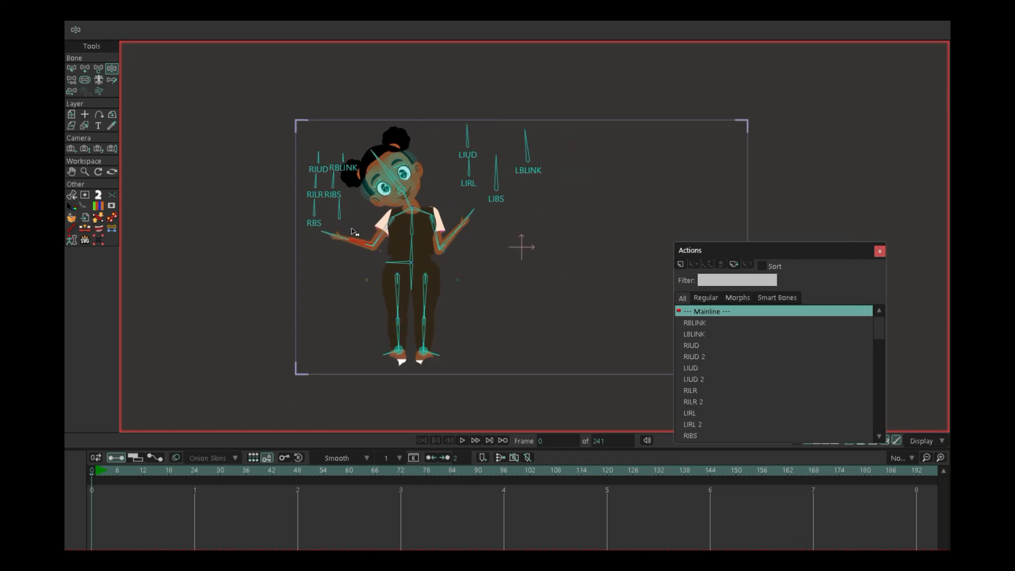
scroll(354, 232, "up", 4)
scroll(358, 233, "down", 2)
scroll(354, 262, "up", 5)
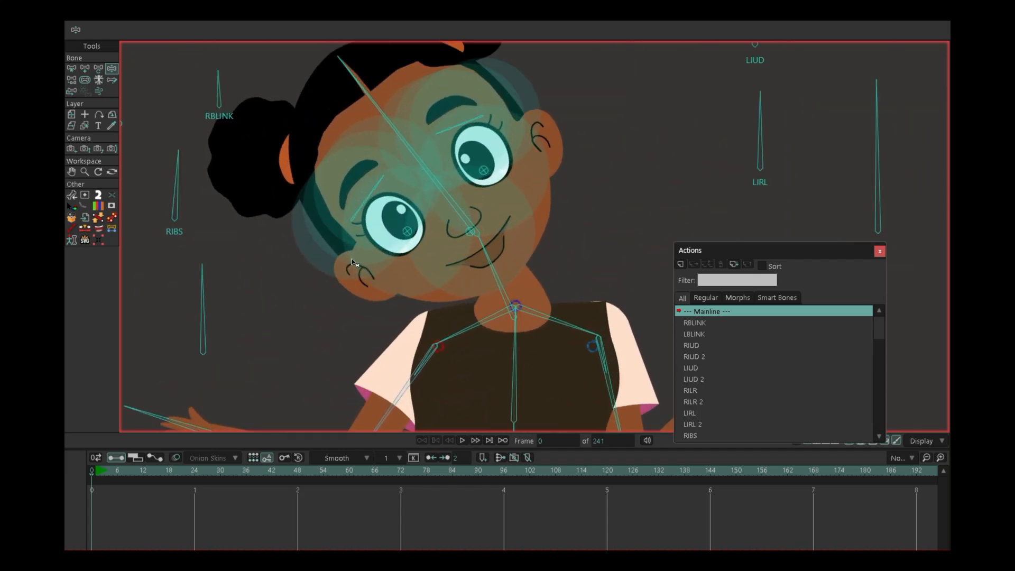
scroll(353, 262, "up", 3)
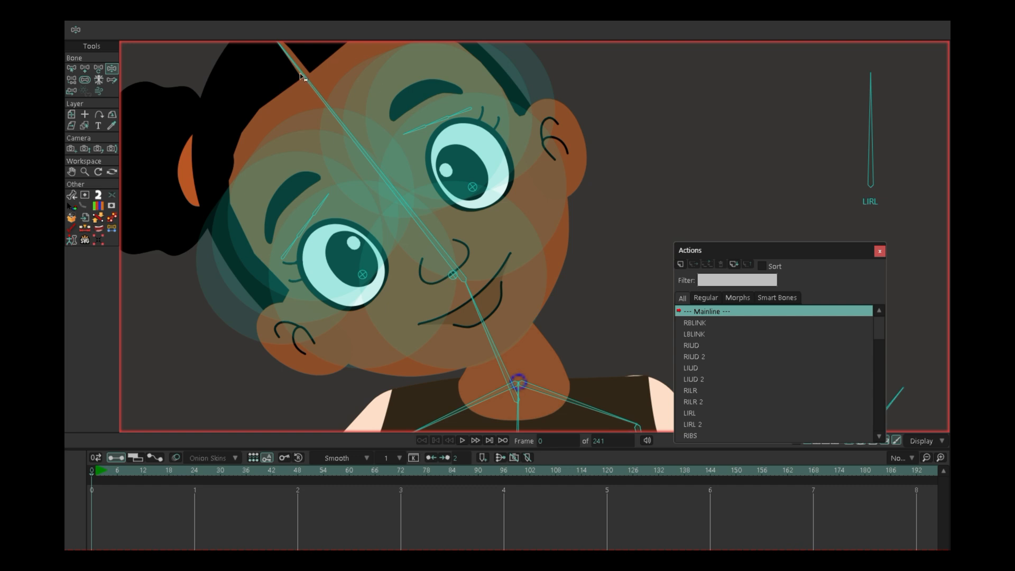
left_click_drag(302, 76, 497, 100)
scroll(368, 150, "down", 3)
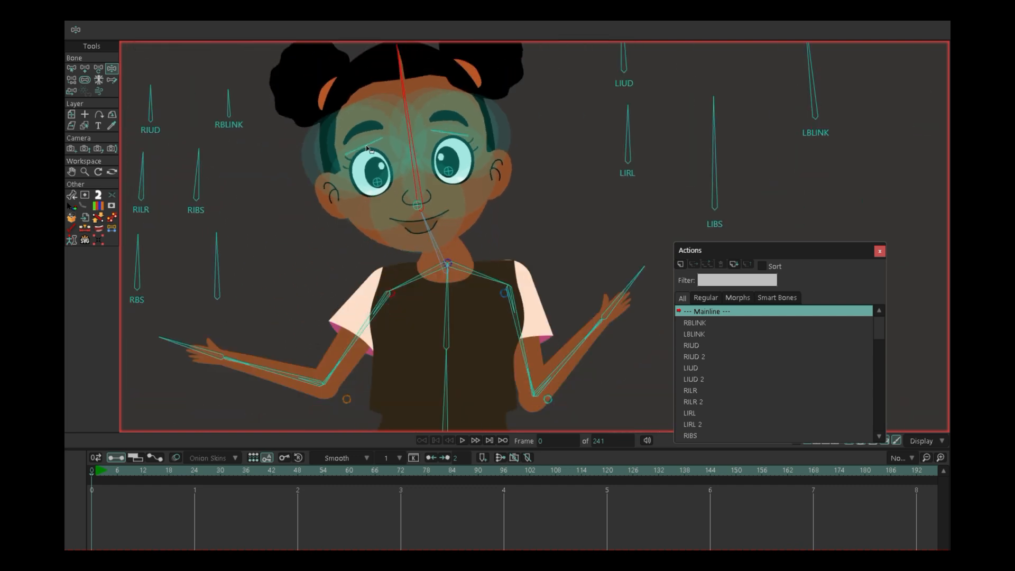
Try out the girl's facial smart bones by rotating the LIRL, RBLINK, LIUD and LBLINK control bones
scroll(369, 150, "up", 2)
left_click_drag(748, 97, 772, 110)
scroll(252, 174, "down", 2)
left_click_drag(249, 172, 273, 223)
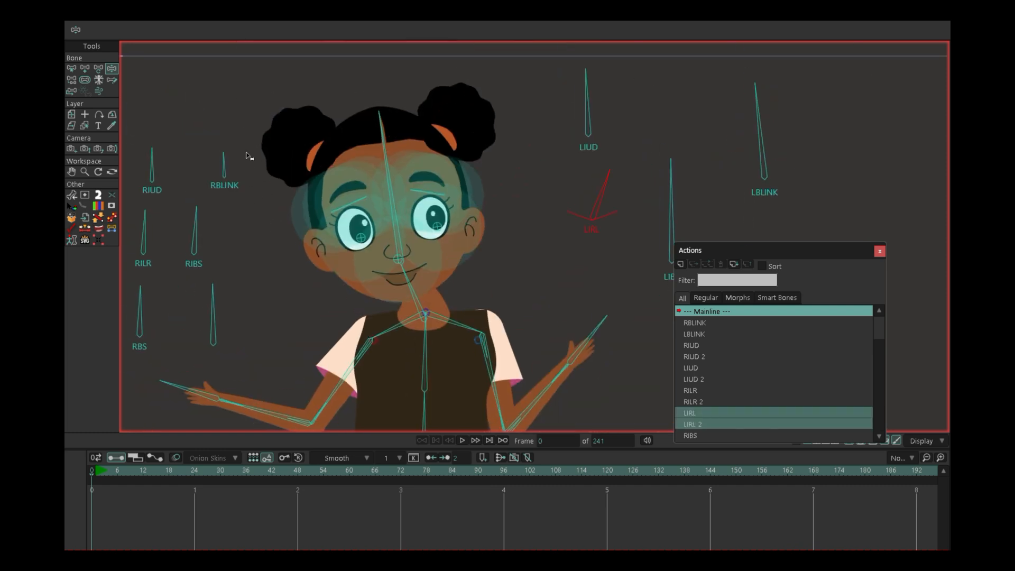
mouse_move(228, 152)
left_mouse_down()
mouse_move(248, 163)
mouse_move(212, 169)
mouse_move(223, 155)
left_mouse_up()
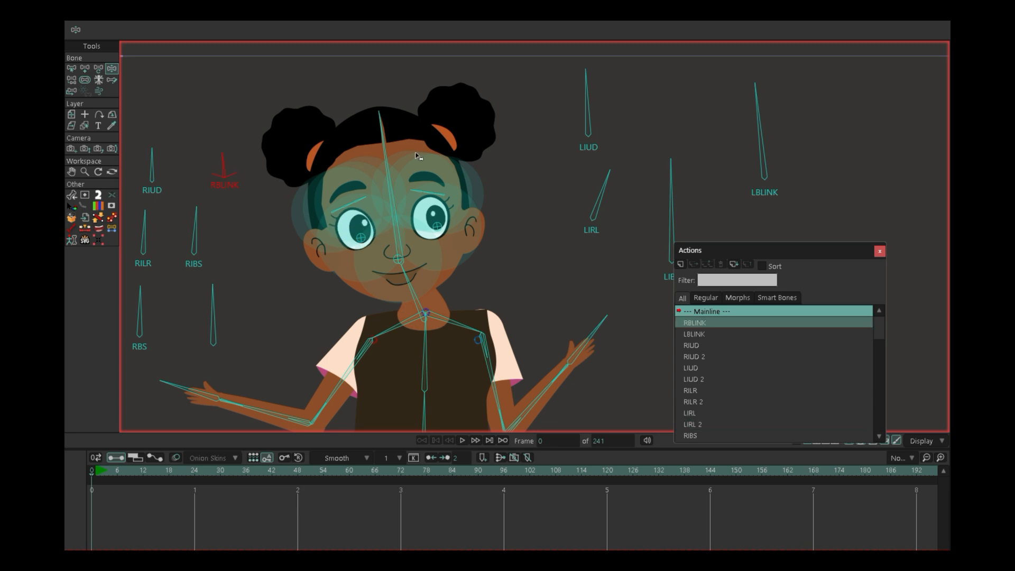
mouse_move(585, 83)
left_mouse_down()
mouse_move(575, 84)
mouse_move(603, 82)
left_mouse_up()
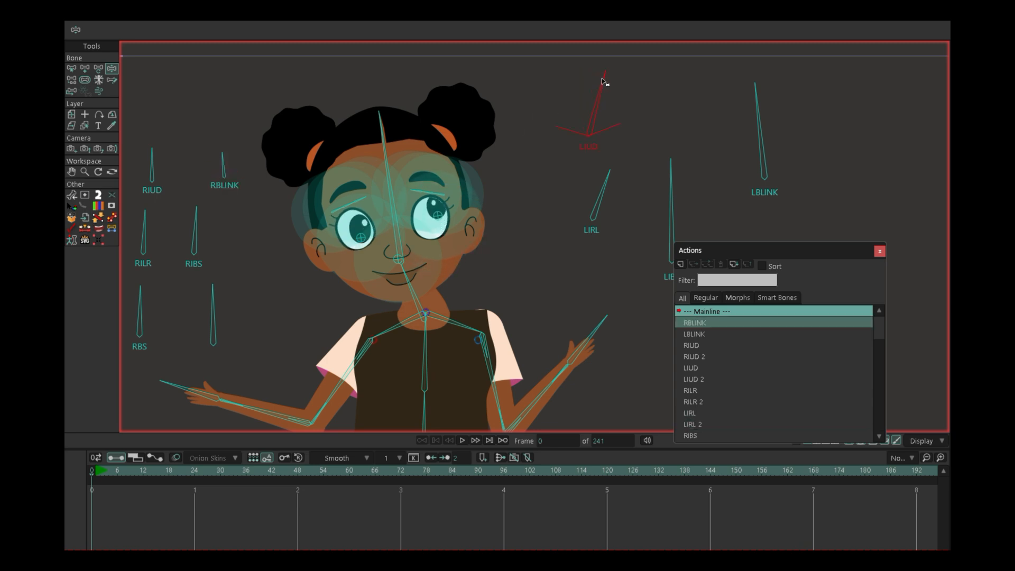
mouse_move(755, 90)
left_mouse_down()
mouse_move(746, 97)
mouse_move(811, 99)
mouse_move(737, 88)
left_mouse_up()
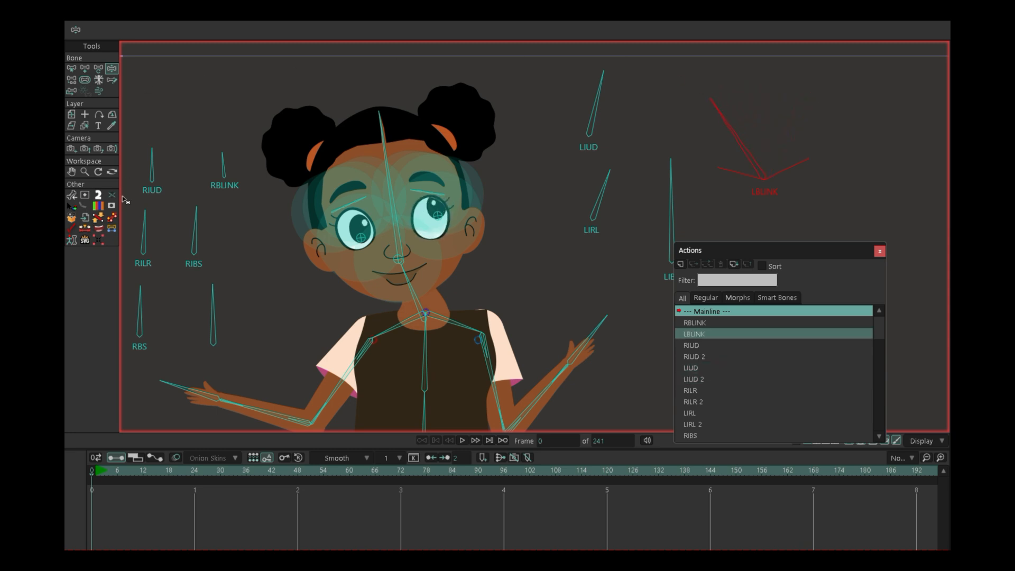
Try out the RILR and RBS control bones beside the girl's face
left_click_drag(172, 236, 244, 242)
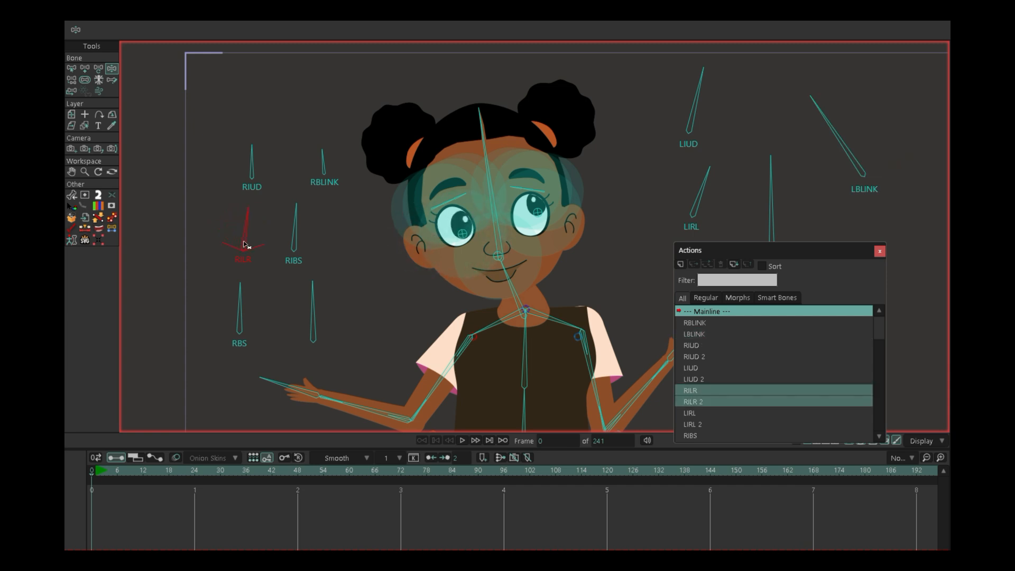
scroll(245, 244, "down", 2)
left_click_drag(309, 295, 308, 283)
scroll(294, 251, "up", 1)
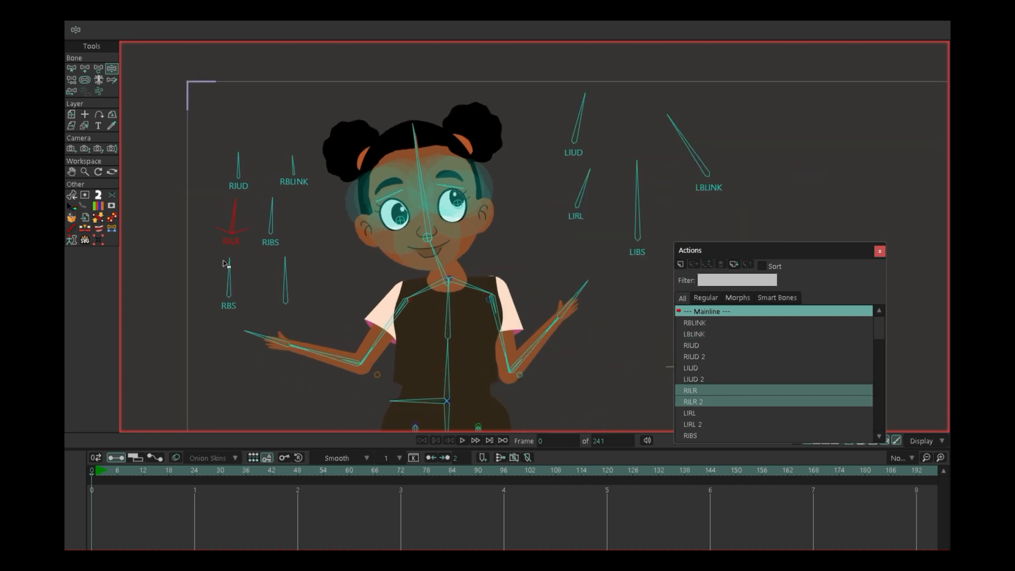
mouse_move(224, 263)
left_mouse_down()
mouse_move(250, 275)
mouse_move(232, 273)
left_mouse_up()
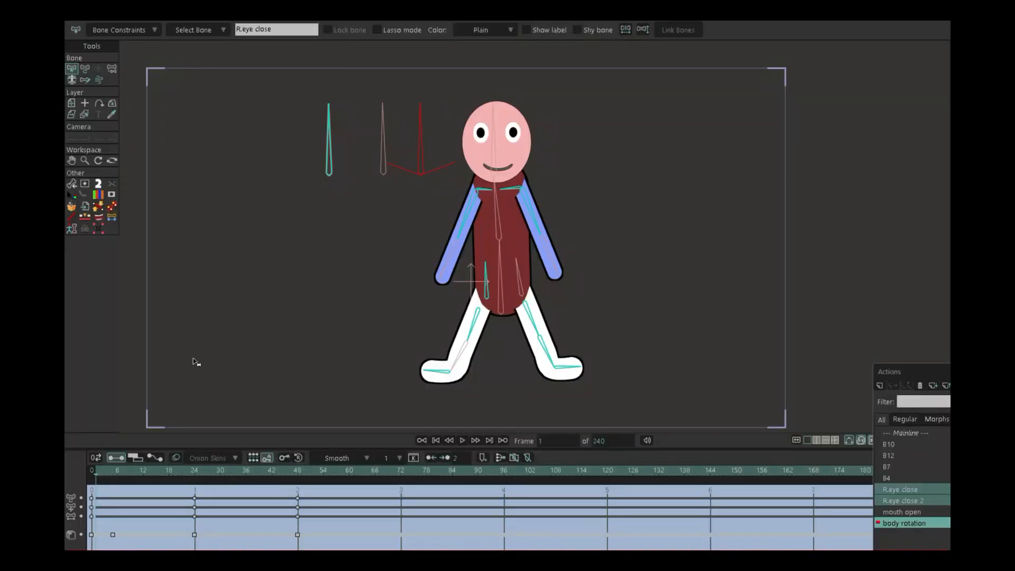
Scrub the simple character's body rotation action to frame 24 and back to frame 16 to examine the turn
left_click_drag(96, 470, 194, 470)
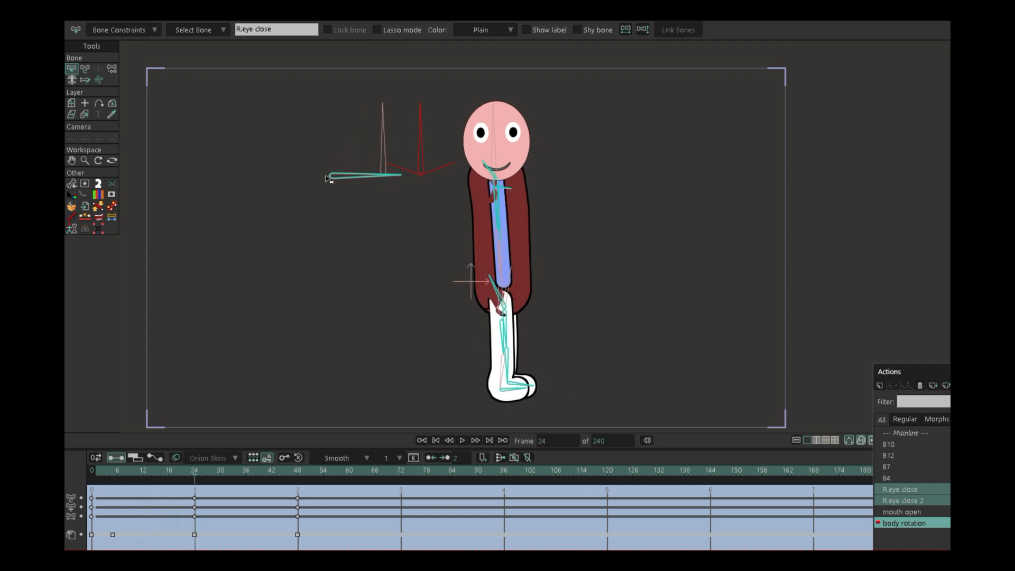
scroll(329, 179, "up", 3)
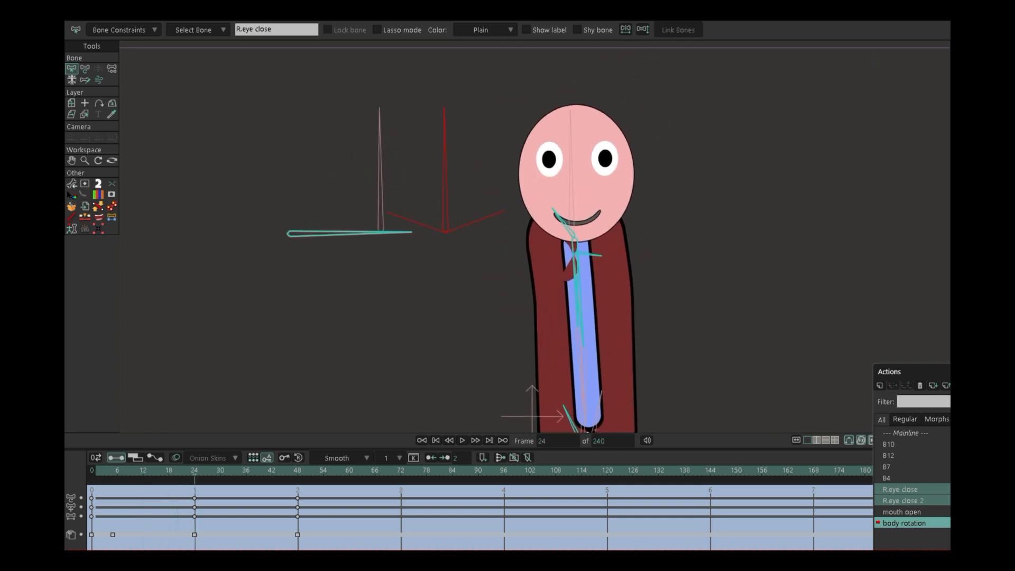
left_click_drag(194, 471, 160, 470)
scroll(251, 332, "down", 3)
scroll(275, 283, "down", 3)
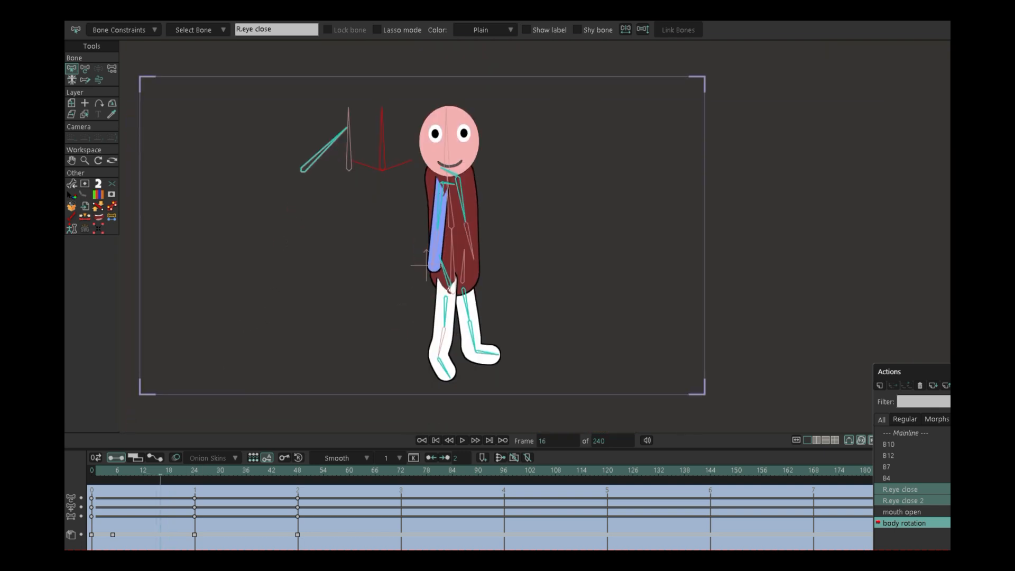
Step back through the body rotation action to frame 6, and scrub to frame 49 to examine the back view
key("Left")
key("Right")
key("Right")
key("Right")
key("Right")
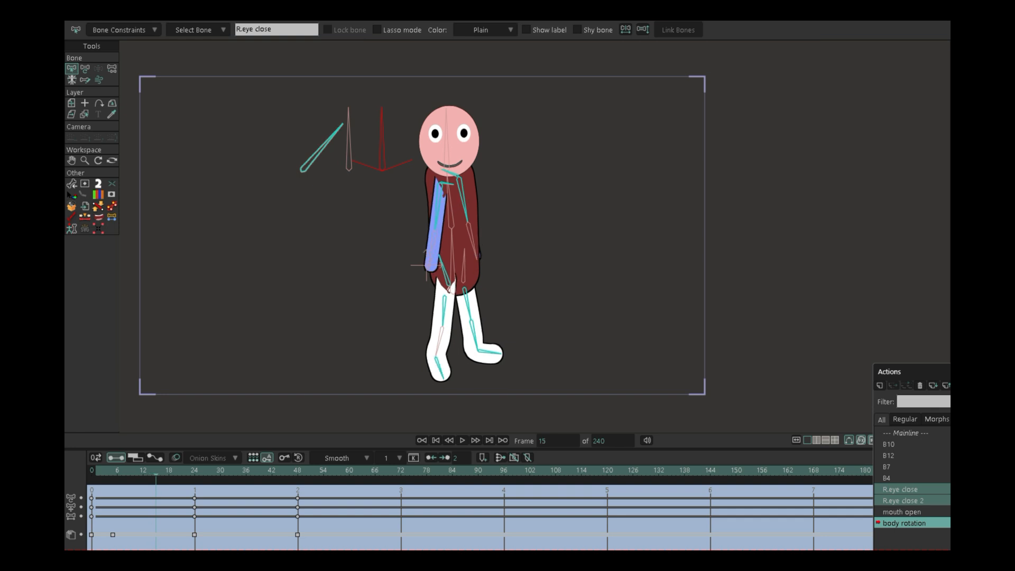
key("Right")
key("Right")
key("Right")
key("Right")
key("Right")
key("Right")
key("Right")
key("Right")
key("Right")
key("Right")
key("Right")
key("Right")
key("Right")
key("Right")
key("Right")
key("Right")
key("Right")
key("Right")
key("Right")
key("Right")
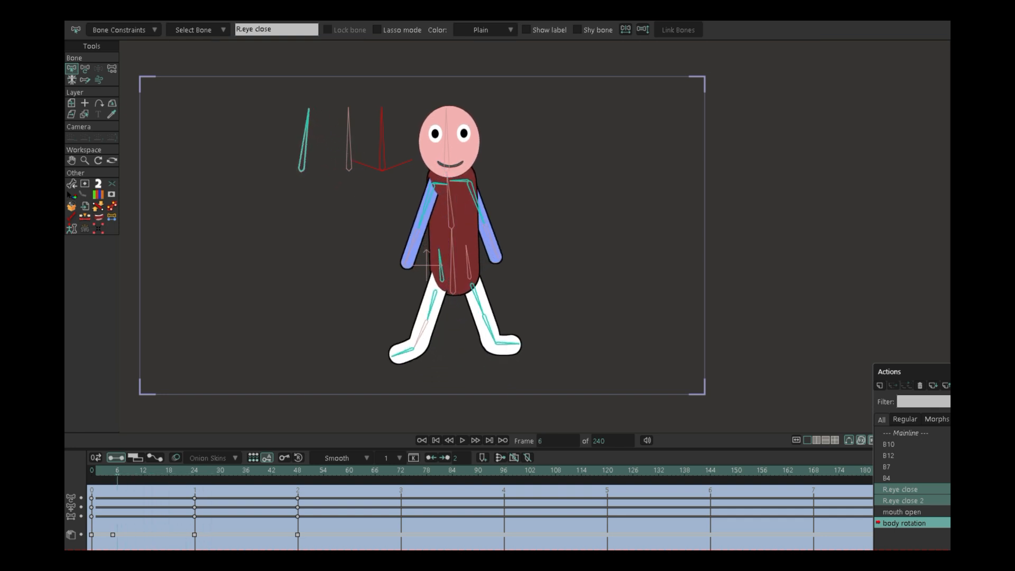
left_click_drag(272, 471, 301, 471)
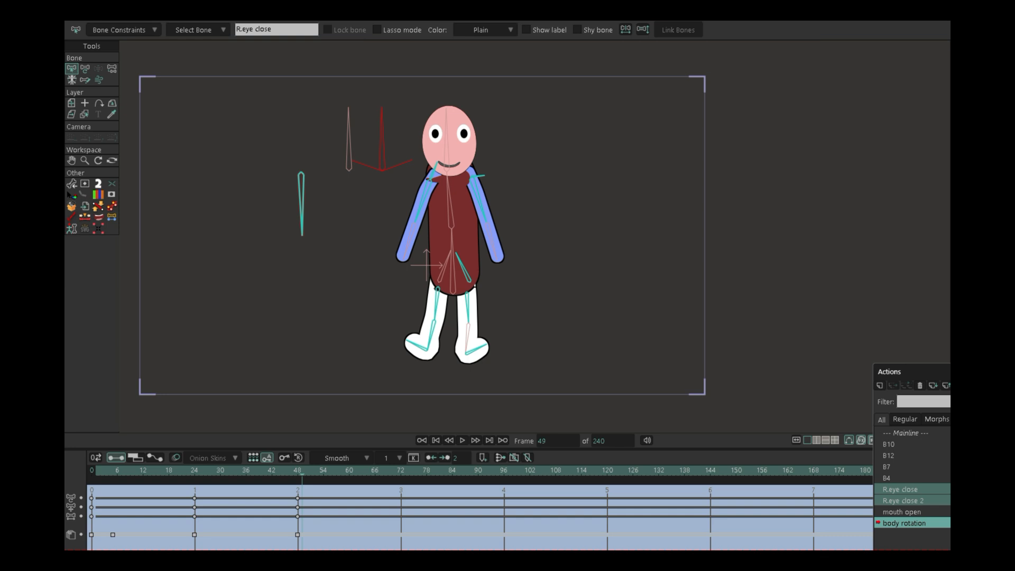
scroll(356, 276, "up", 5)
Rotate the side-view monkey's head bone backwards so its face points upwards
left_click_drag(532, 95, 428, 231)
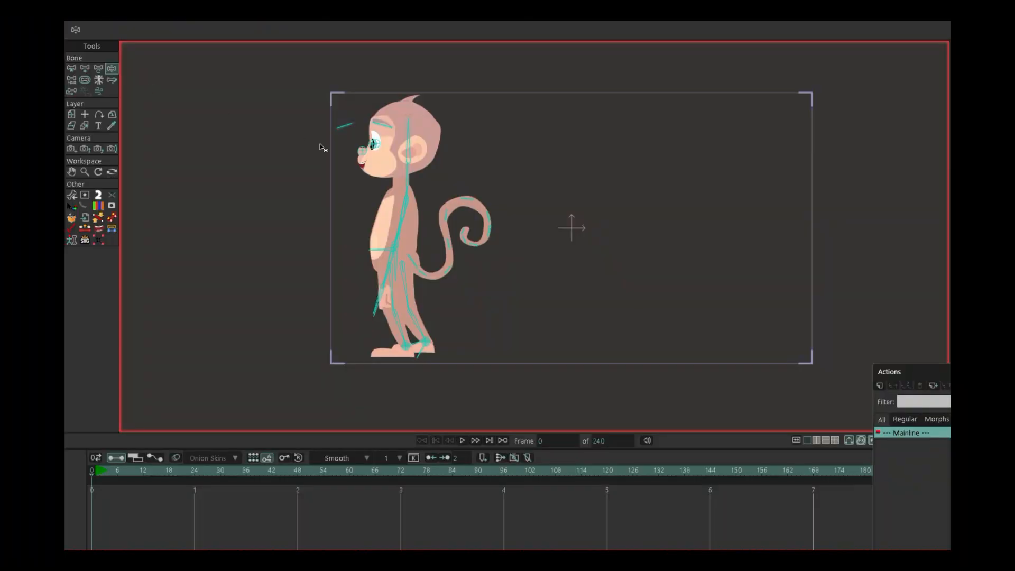
scroll(322, 147, "up", 2)
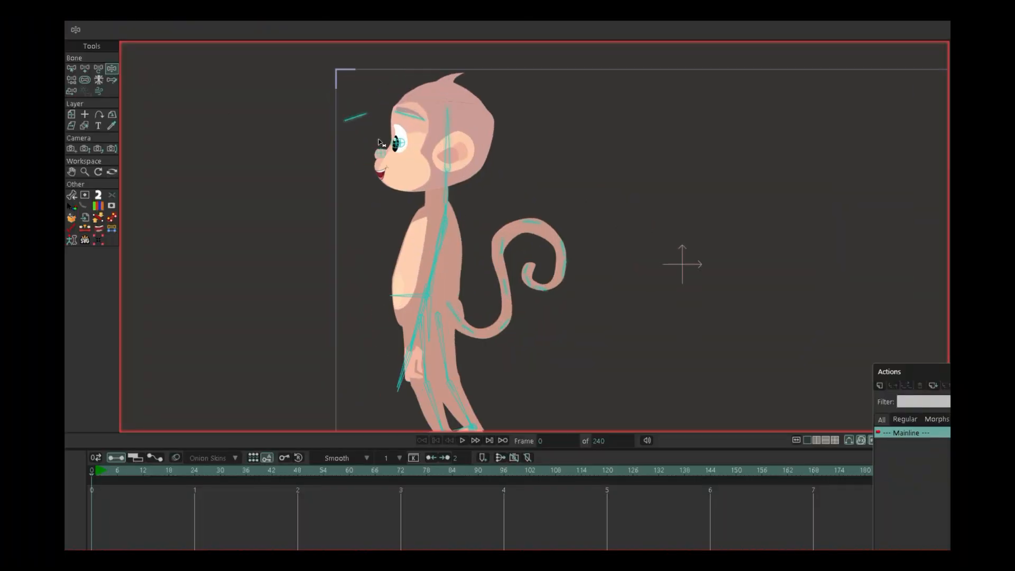
scroll(445, 132, "down", 2)
left_click_drag(447, 118, 463, 112)
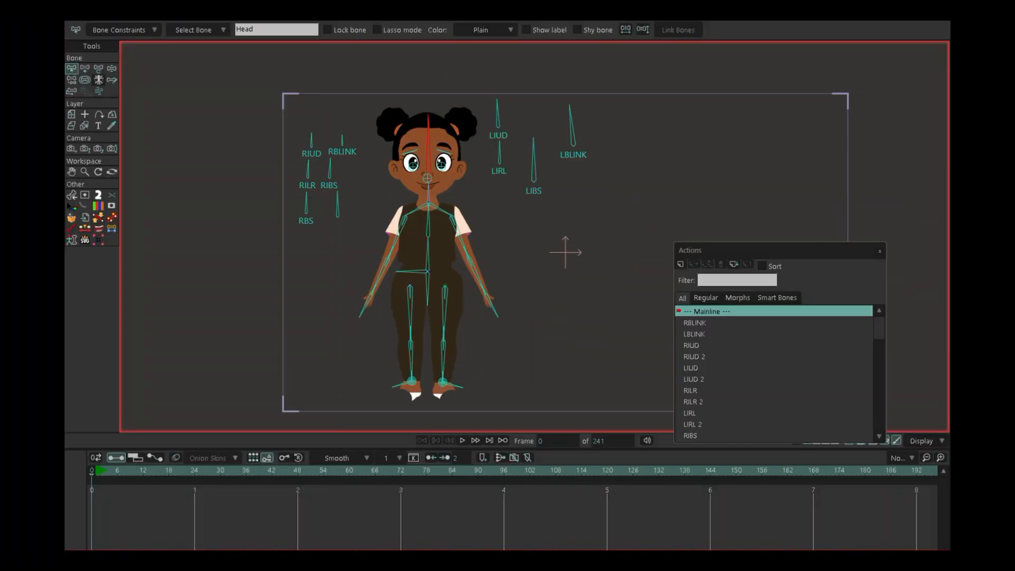
Tilt the front-view girl's head towards her right shoulder with the Manipulate Bones tool and pick her left forearm bone
left_click(112, 69)
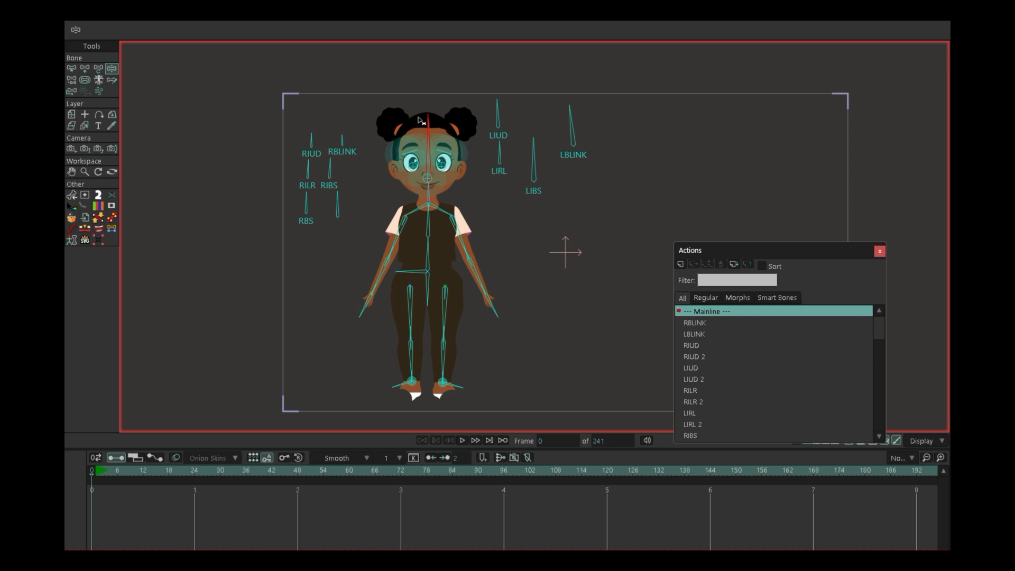
left_click_drag(429, 117, 375, 136)
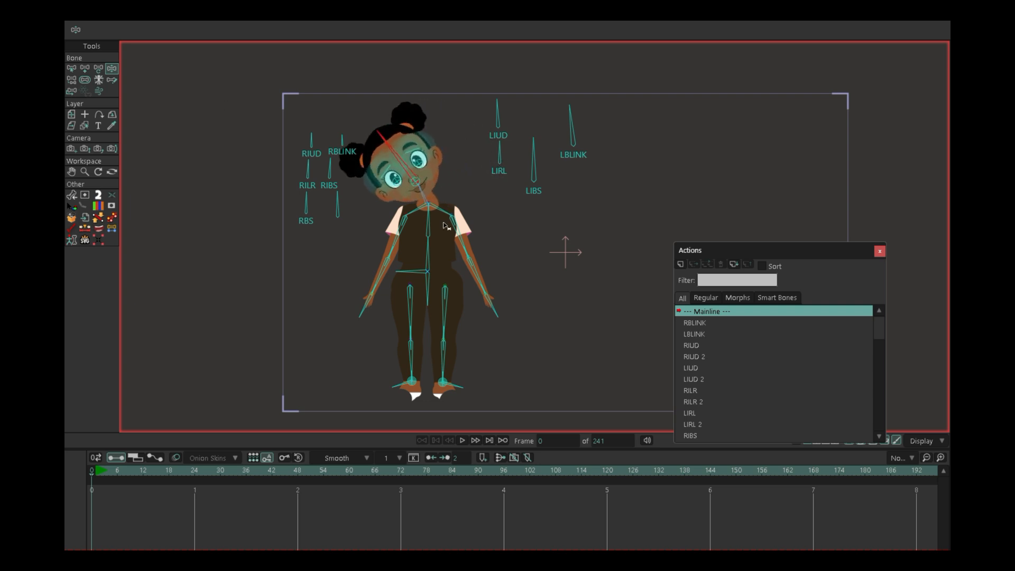
left_click(489, 286)
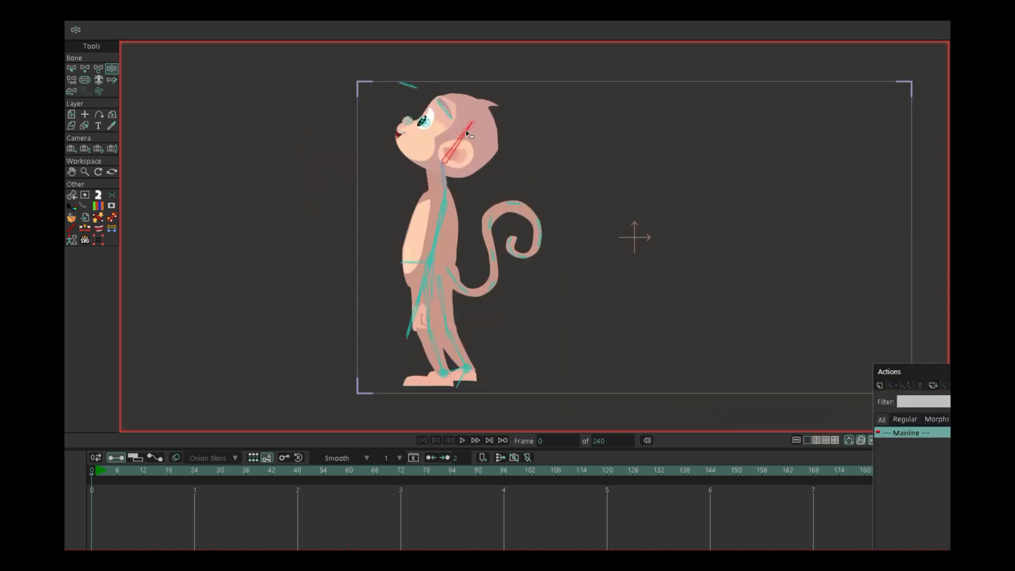
Lean the monkey's head forward, raise one hand in front of its chest, and swing the other arm behind its body
left_click_drag(425, 109, 418, 115)
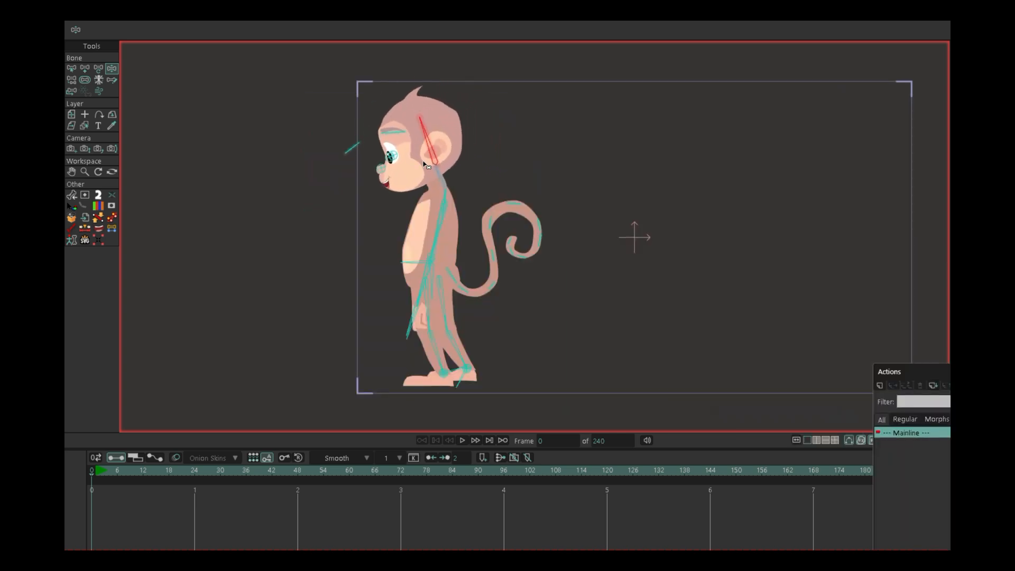
scroll(427, 248, "up", 2)
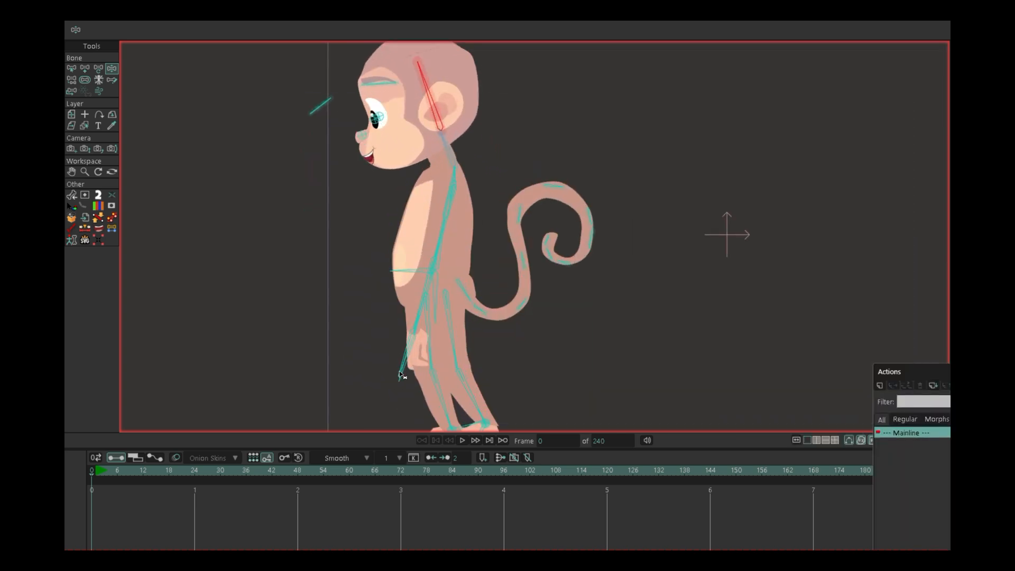
left_click_drag(400, 376, 326, 181)
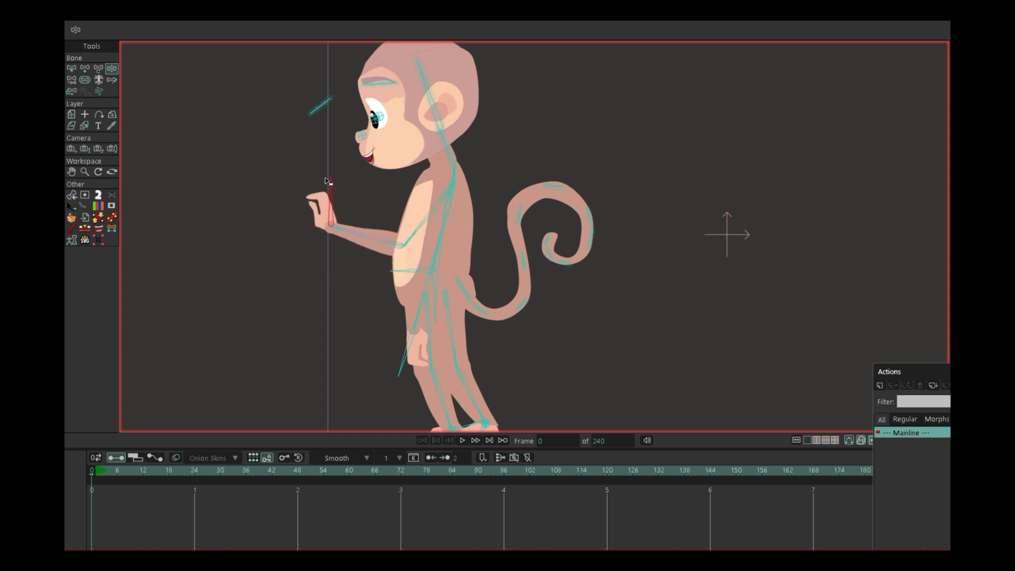
scroll(326, 181, "down", 2)
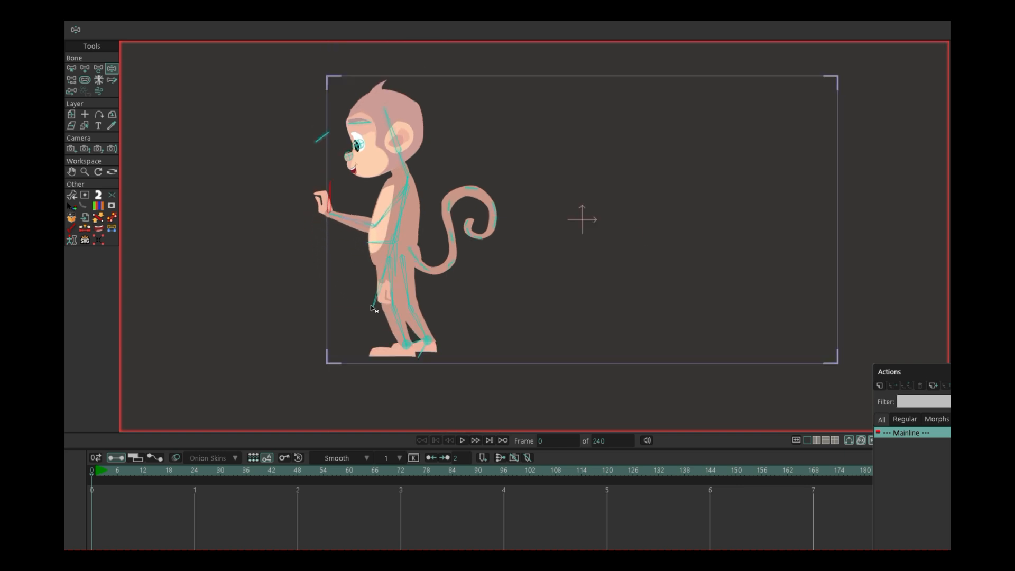
left_click_drag(372, 308, 485, 298)
Bend both of the monkey's legs into a crouched walking stance, with one foot forward and the other back
scroll(512, 259, "up", 2)
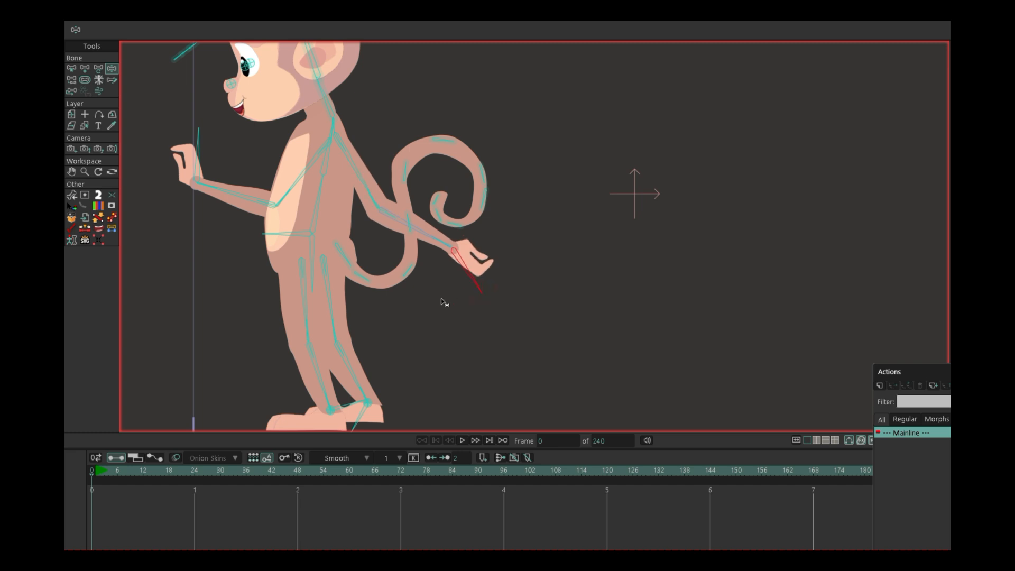
scroll(442, 301, "down", 2)
left_click_drag(366, 376, 329, 339)
left_click_drag(391, 373, 394, 348)
left_click(383, 362)
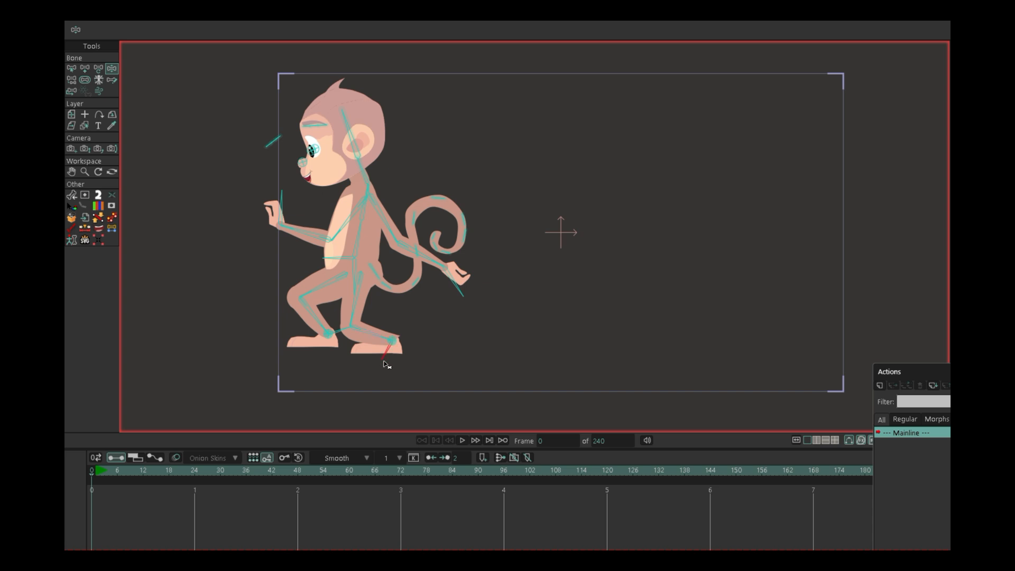
Raise the crouching monkey's hips, tilt its head back, and swing the trailing arm forward in front of its chest
scroll(340, 260, "up", 1)
left_click_drag(334, 264, 368, 247)
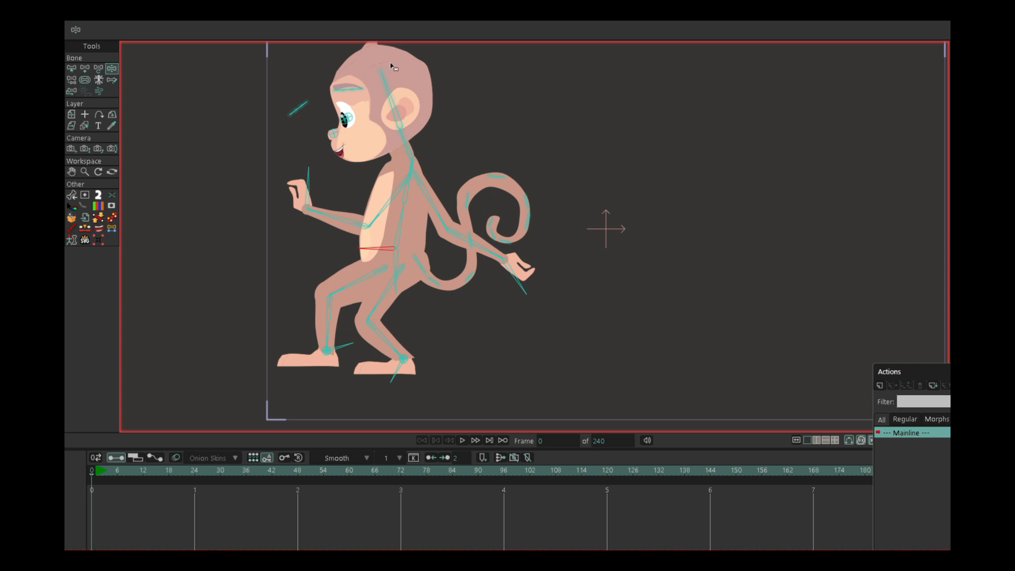
left_click_drag(385, 74, 418, 79)
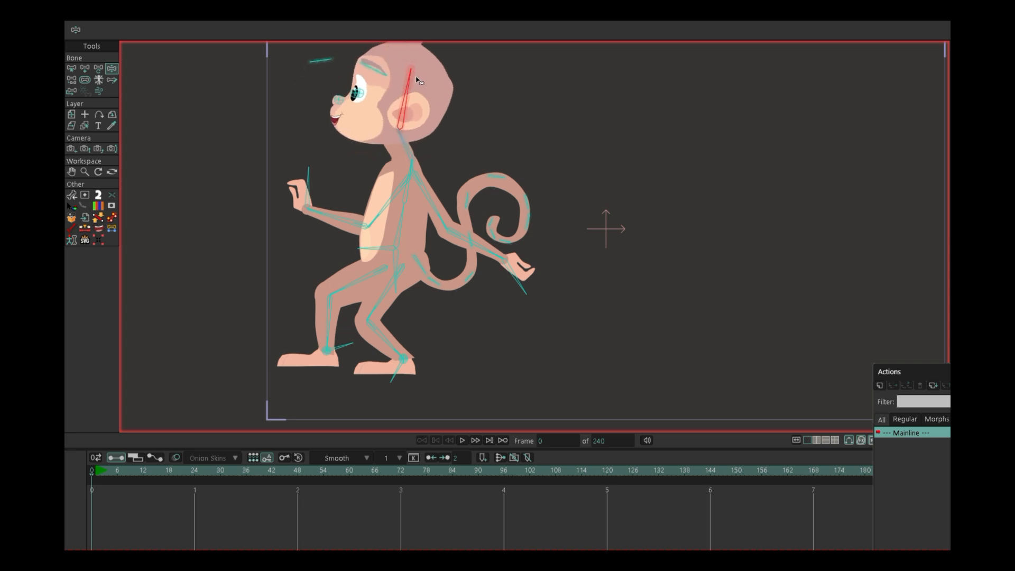
left_click(499, 259)
left_click_drag(480, 251, 289, 196)
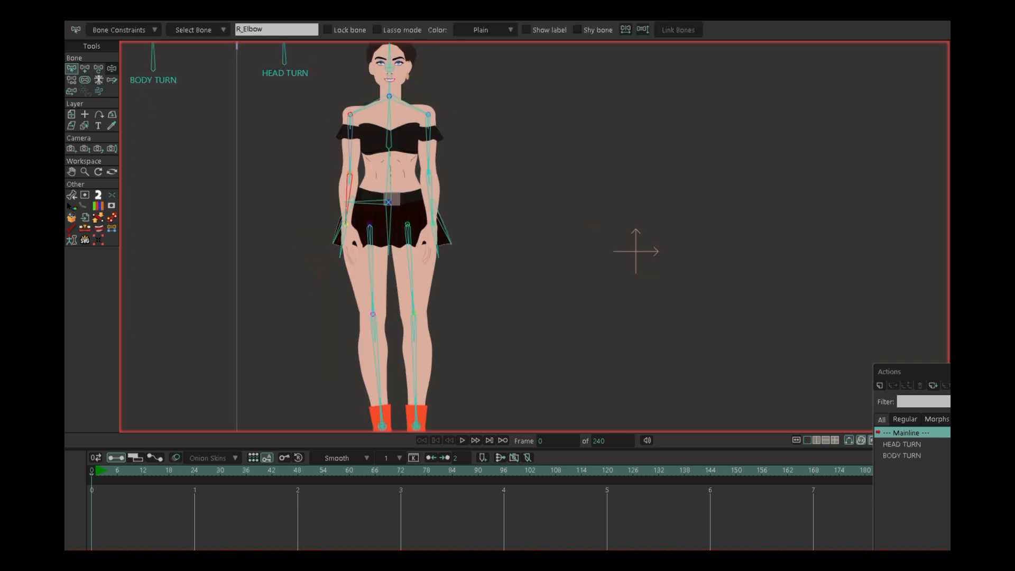
Turn the woman's head with the HEAD TURN smart bone and swing her right arm away from her body
left_click(111, 68)
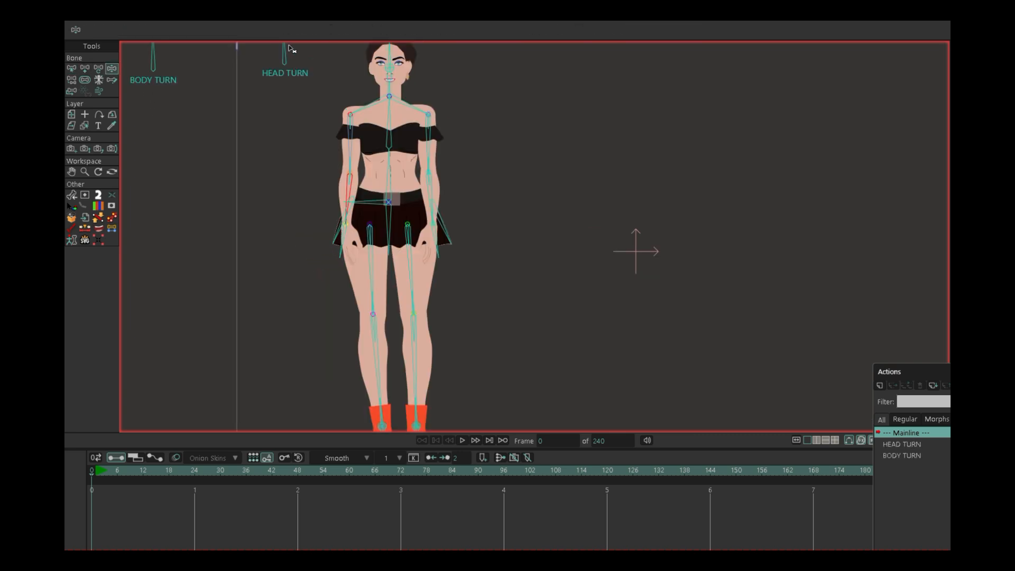
left_click_drag(286, 52, 270, 63)
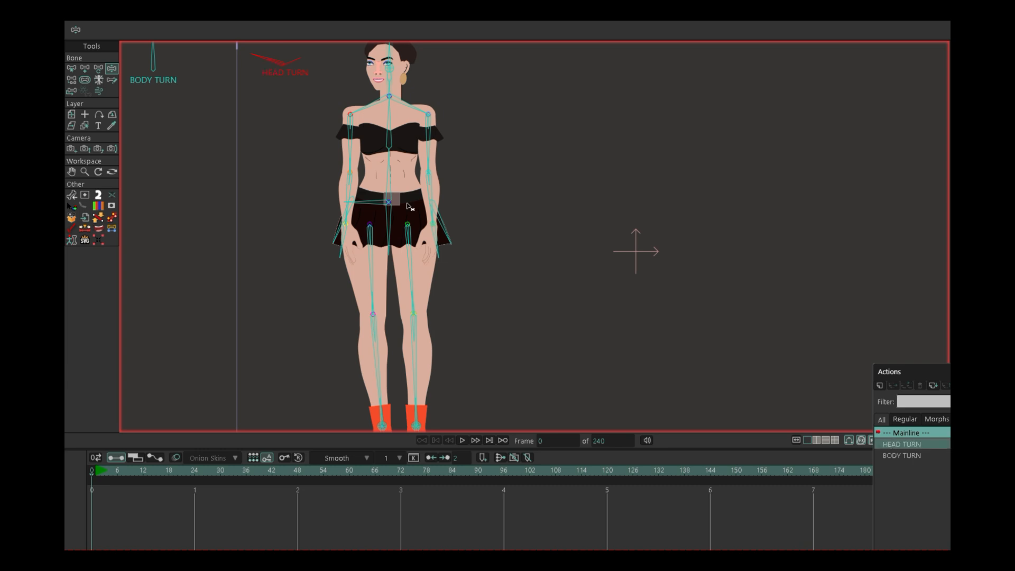
scroll(345, 218, "up", 1)
scroll(344, 218, "up", 1)
left_click_drag(345, 218, 345, 308)
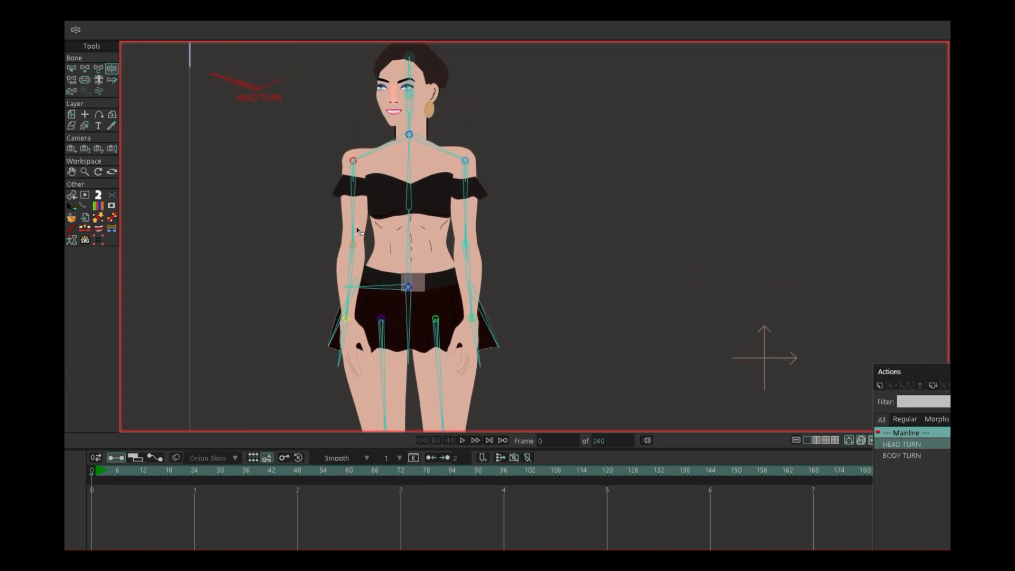
left_click_drag(352, 214, 256, 270)
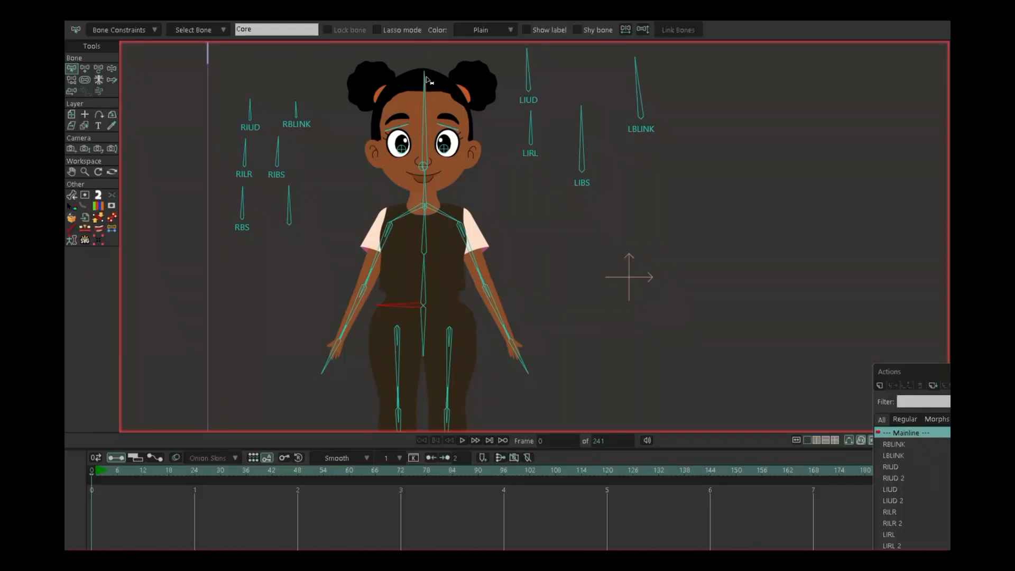
Select the front-view girl's Head bone and inspect its influence area with the Manipulate Bones tool
left_click(425, 79)
scroll(407, 107, "up", 3)
left_click_drag(407, 106, 424, 252)
left_click(112, 68)
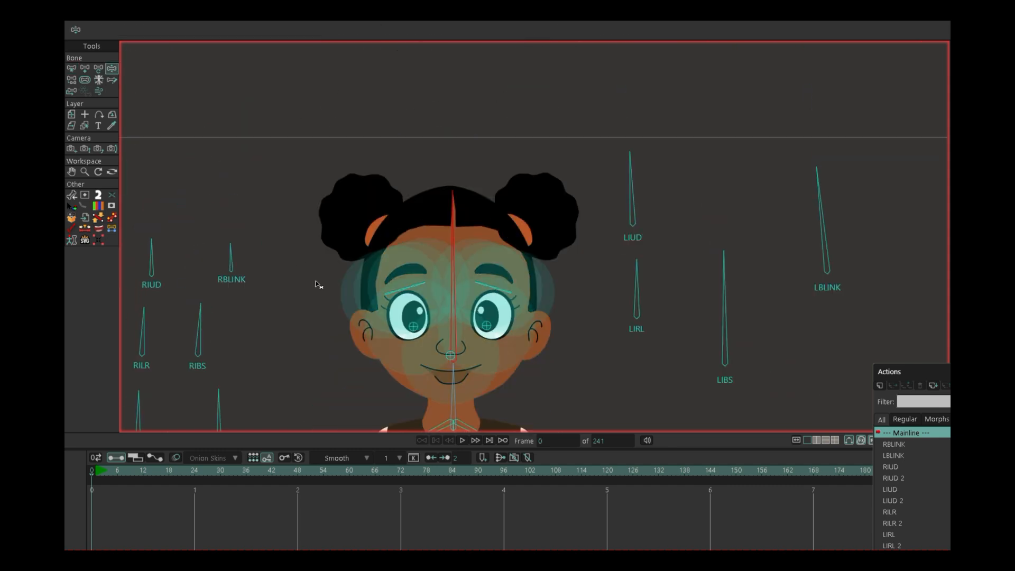
left_click_drag(319, 283, 318, 205)
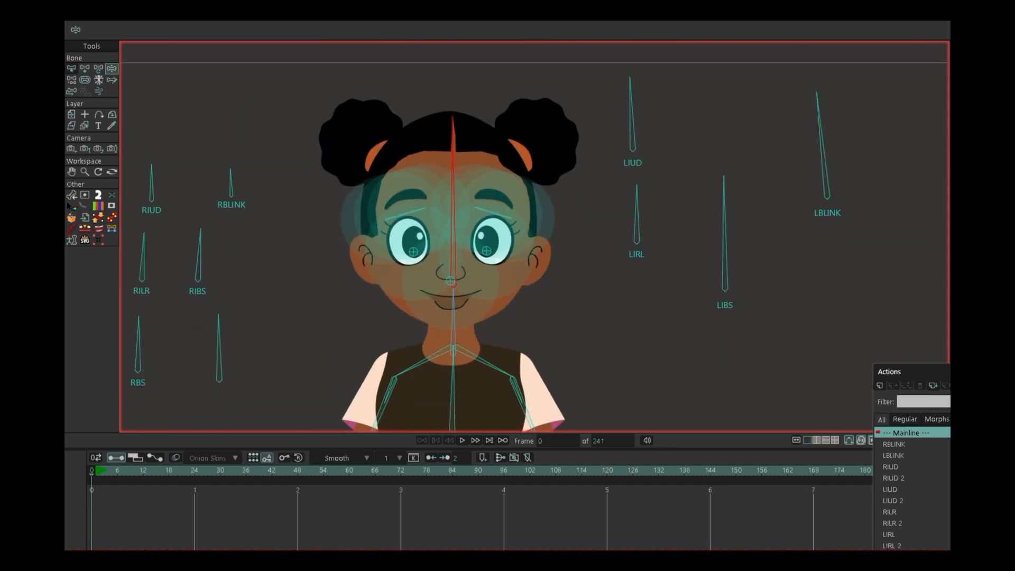
left_click(71, 68)
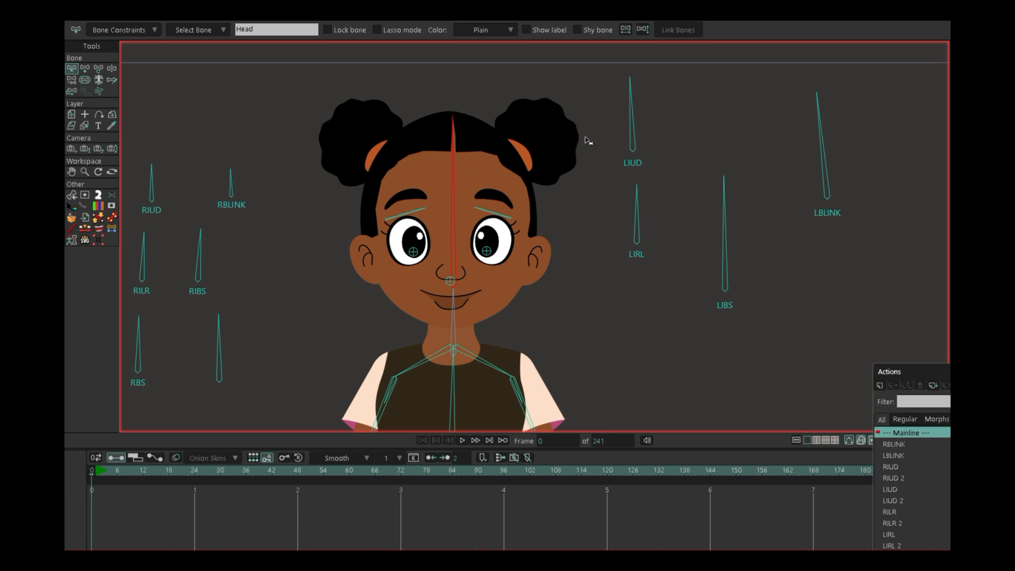
left_click_drag(577, 133, 340, 318)
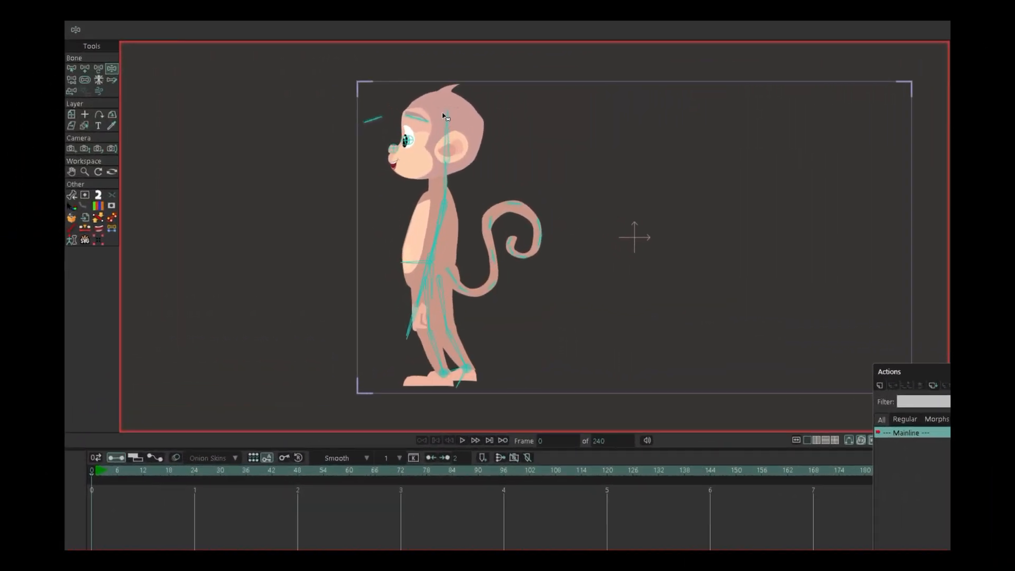
Lean the side-view monkey's head forward, raise one hand in front of its chest, and swing the other arm behind its body
left_click_drag(444, 115, 413, 114)
scroll(418, 289, "up", 3)
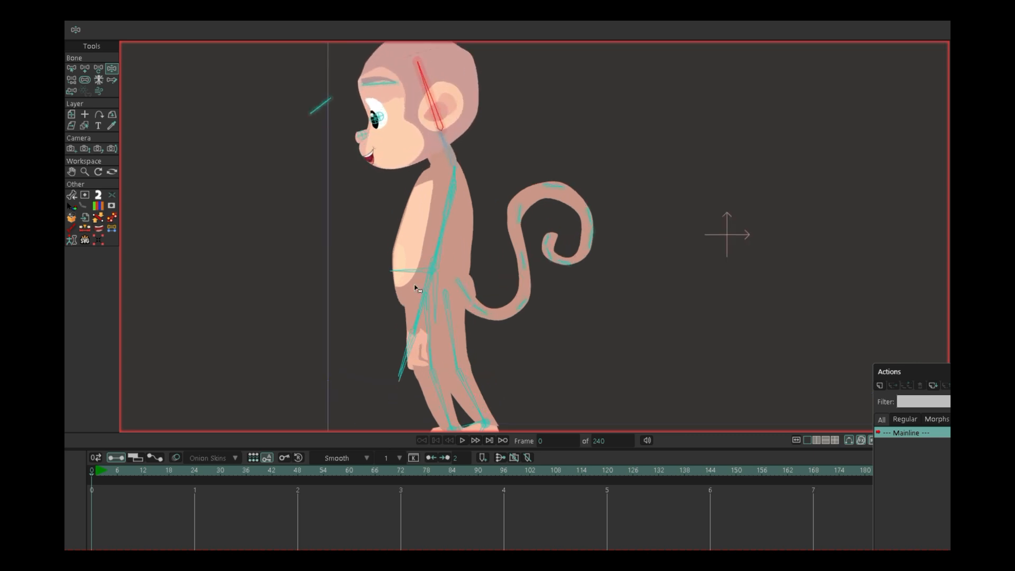
left_click_drag(401, 375, 326, 181)
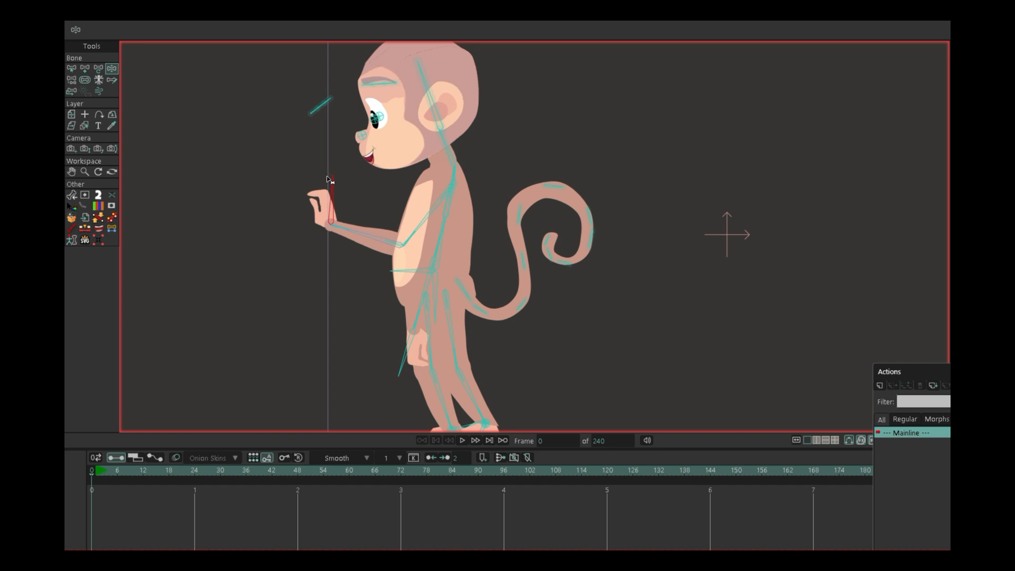
scroll(326, 181, "down", 3)
left_click_drag(371, 307, 482, 296)
scroll(510, 254, "up", 3)
scroll(434, 305, "down", 3)
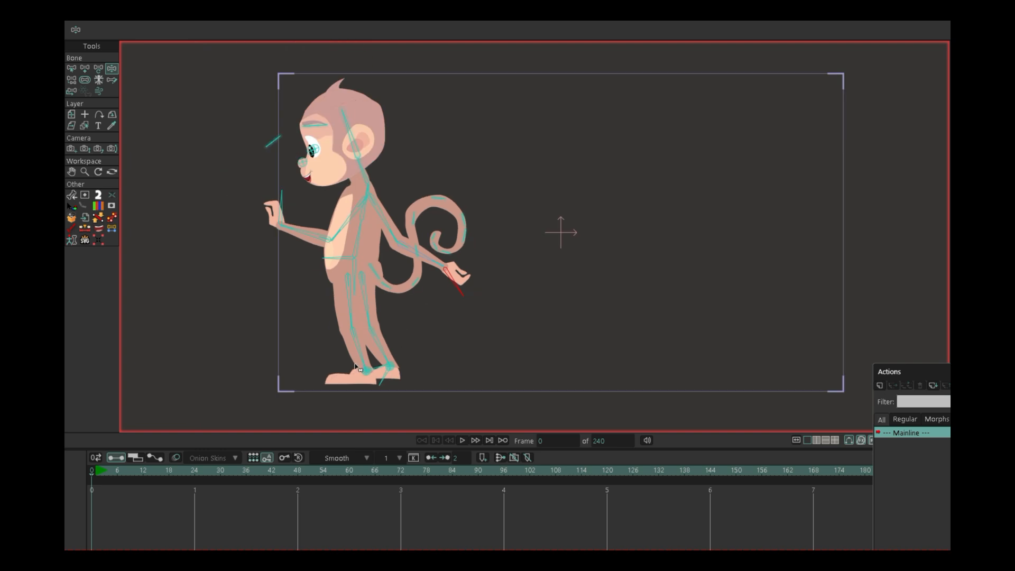
Bend both of the side-view monkey's legs into a crouched stance with one foot forward and the other back
left_click_drag(367, 376, 329, 336)
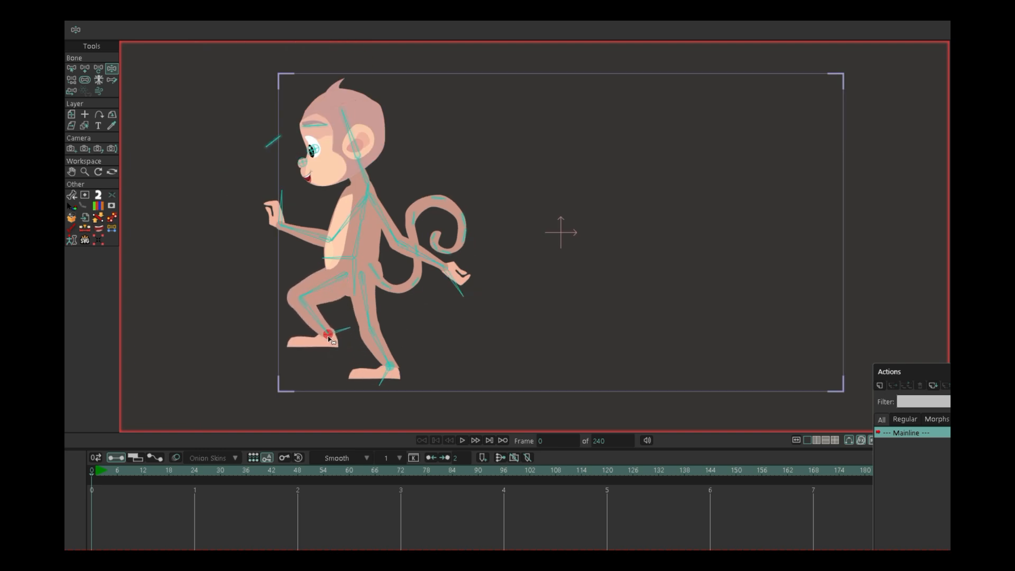
left_click_drag(389, 366, 394, 349)
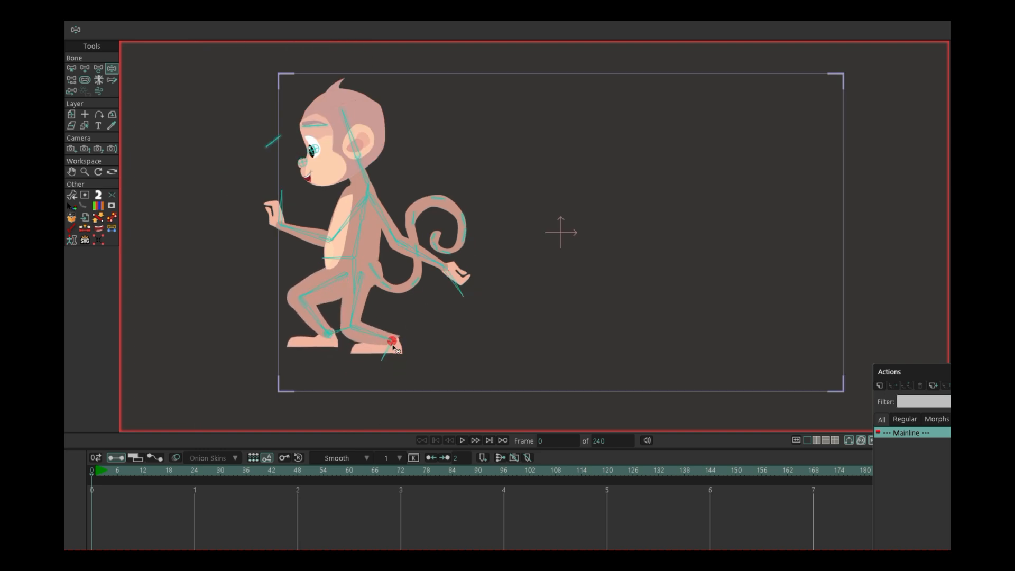
left_click(381, 359)
Lift the monkey's hips, bring the rear arm up in front of its face, and adjust its head to face forward
scroll(341, 252, "up", 1)
left_click_drag(333, 262, 368, 245)
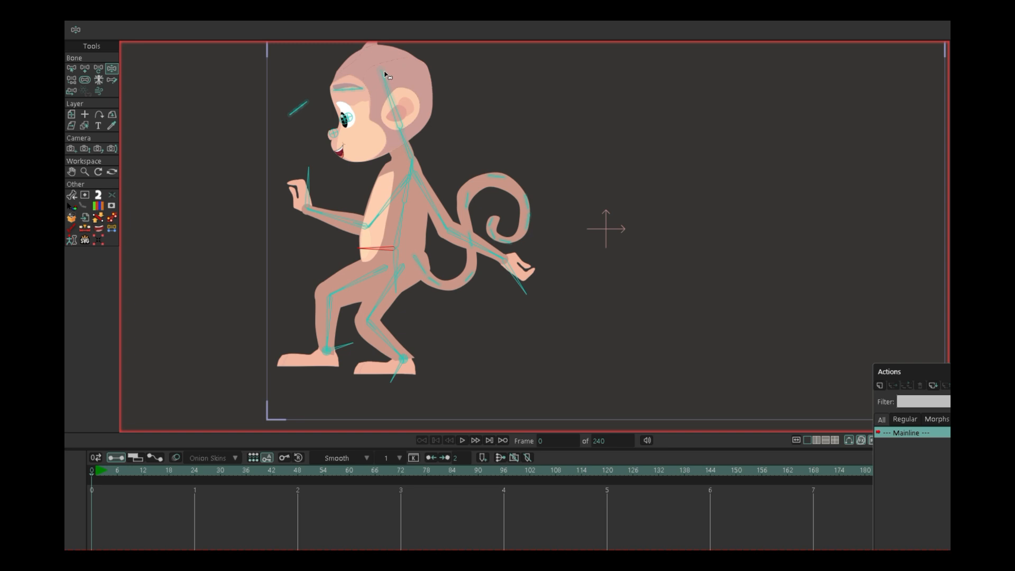
left_click_drag(385, 75, 418, 80)
left_click(495, 257)
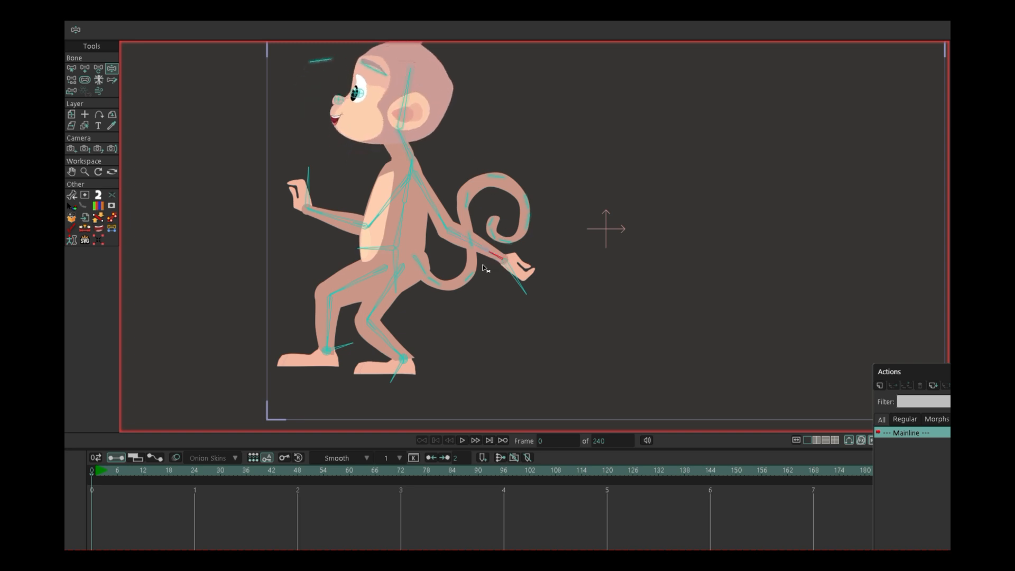
left_click_drag(481, 249, 294, 131)
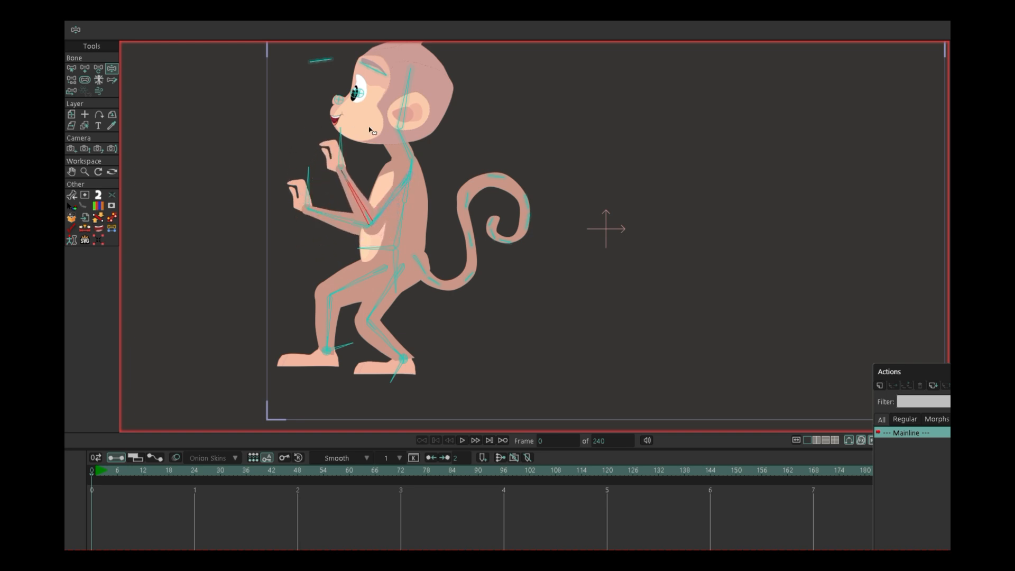
left_click_drag(409, 102, 395, 95)
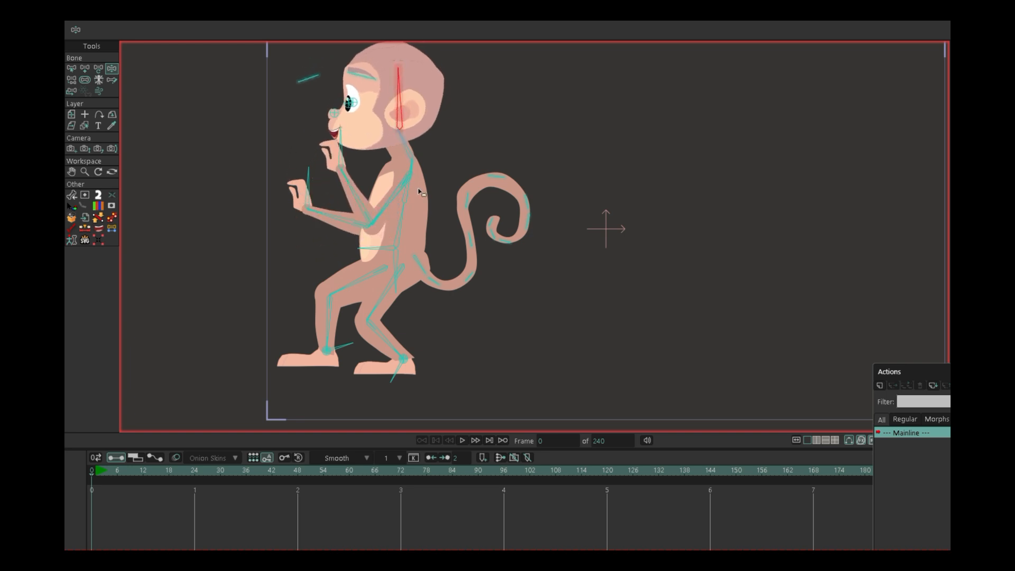
Rotate several of the monkey's tail bones to open the curl and bend the tail away from its body
scroll(423, 217, "up", 2)
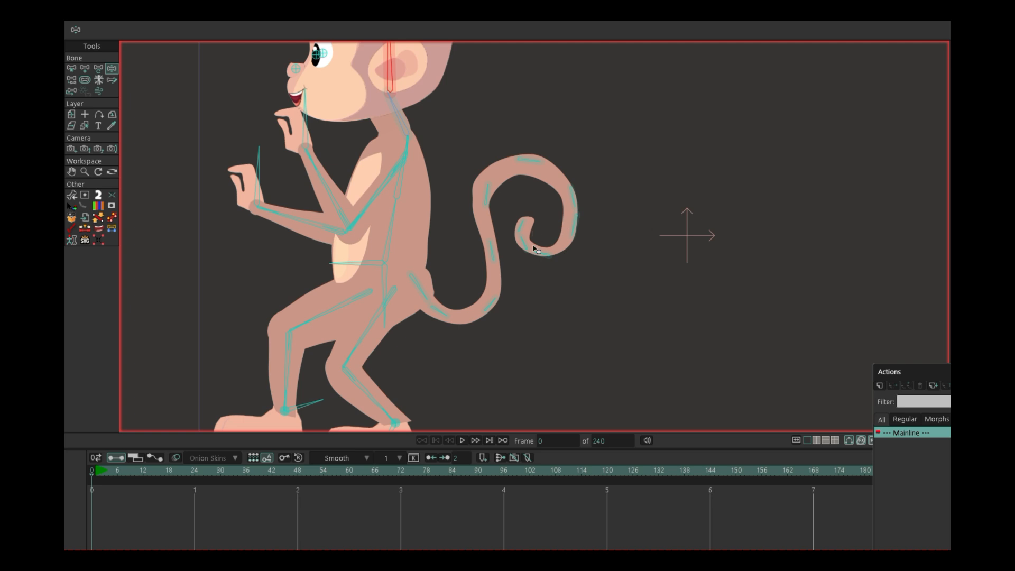
left_click_drag(571, 225, 589, 227)
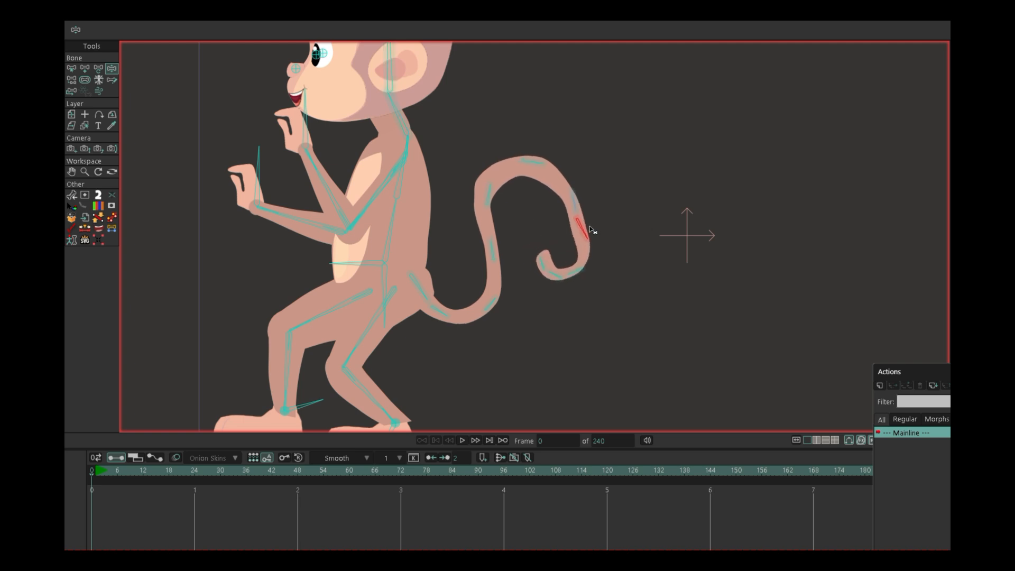
mouse_move(496, 256)
left_mouse_down()
mouse_move(518, 274)
mouse_move(504, 257)
left_mouse_up()
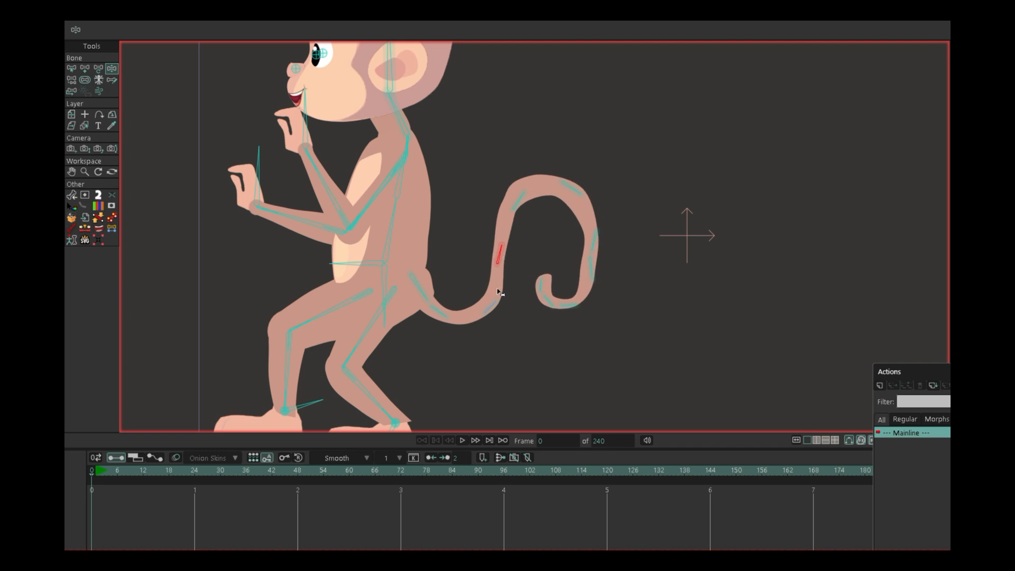
left_click_drag(495, 302, 437, 316)
scroll(422, 302, "down", 2)
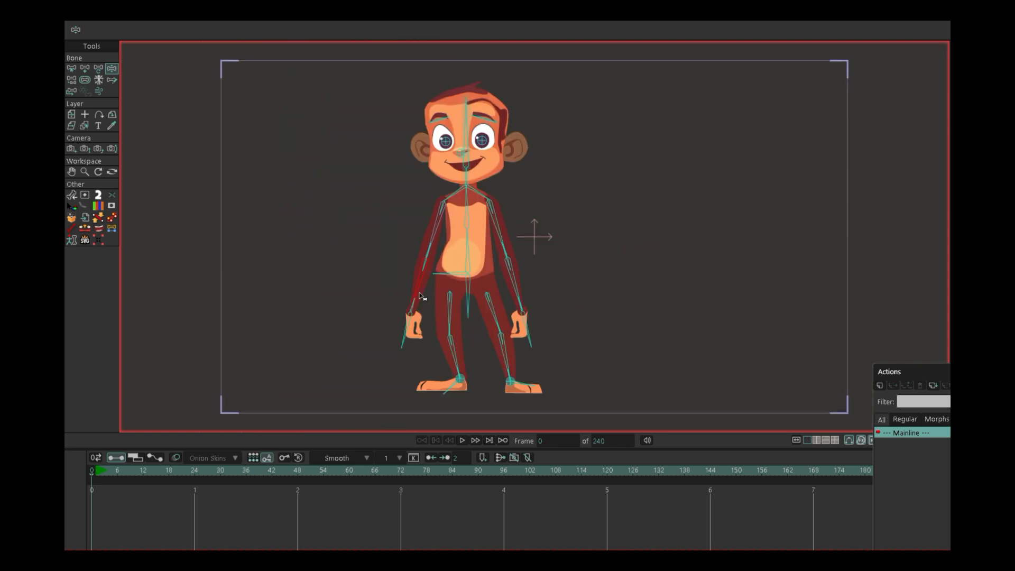
Raise the front-view monkey's right arm into a wave and lean its upper body towards its left side
left_click_drag(421, 296, 415, 214)
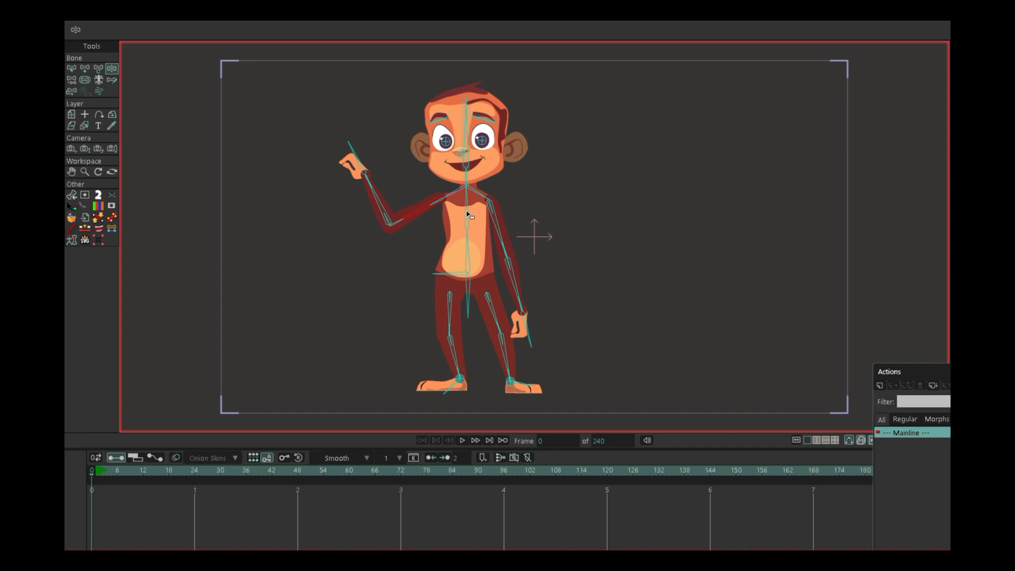
left_click_drag(467, 214, 474, 214)
left_click(501, 252)
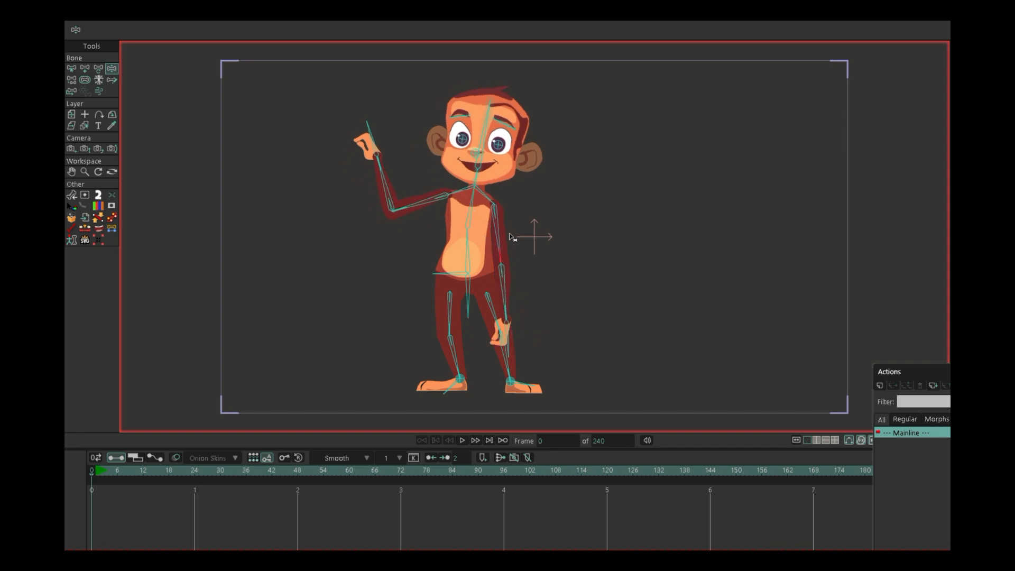
Lift both of the front-view monkey's feet to bend its legs and swing its left arm outwards
left_click_drag(464, 380, 443, 339)
left_click_drag(515, 387, 480, 343)
left_click_drag(496, 252, 535, 188)
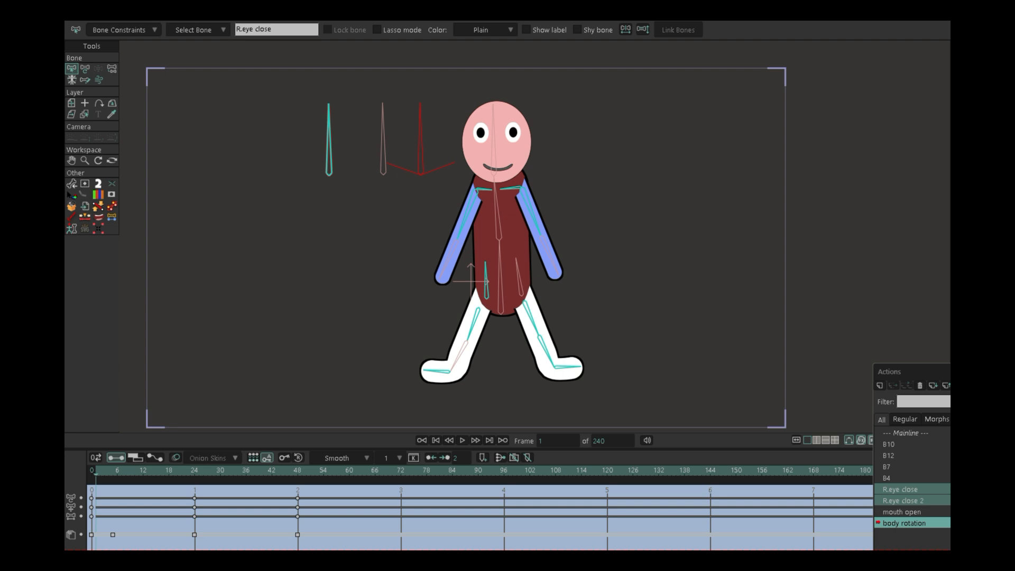
Preview the body rotation action by scrubbing the timeline from frame 1 to frame 24 and back past frame 16
left_click_drag(95, 470, 194, 470)
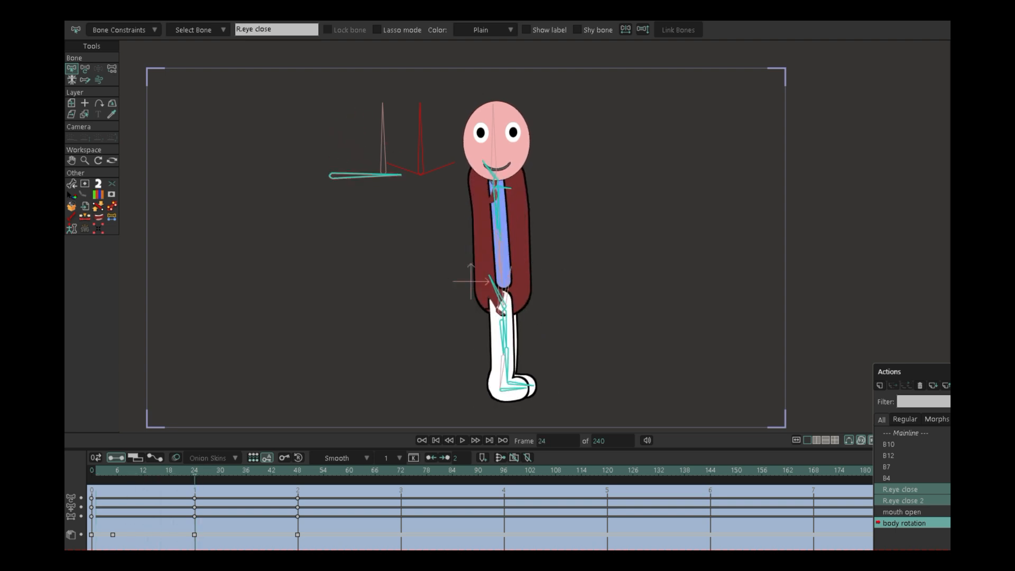
scroll(330, 179, "up", 3)
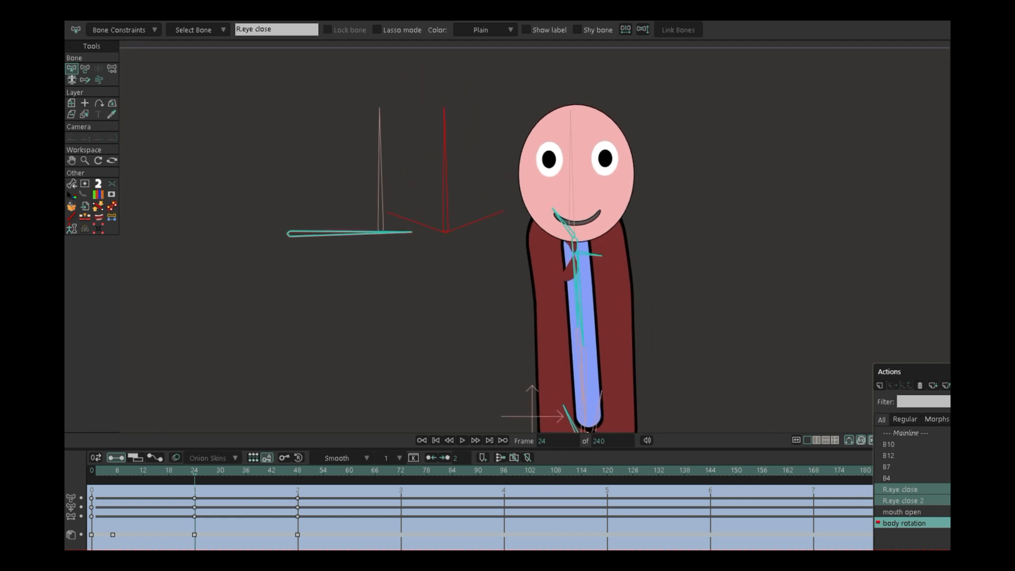
left_click_drag(195, 471, 160, 470)
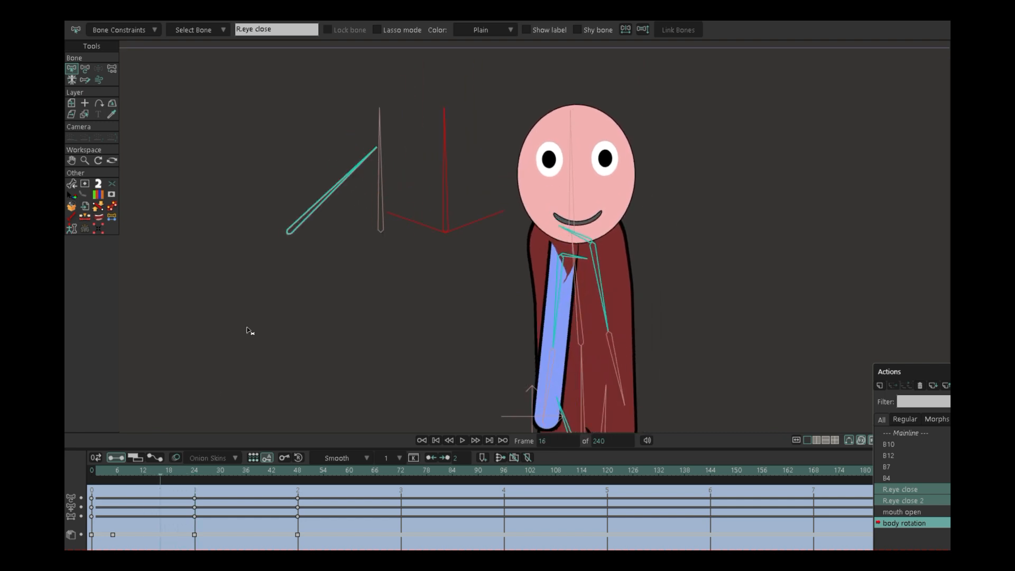
scroll(250, 331, "down", 3)
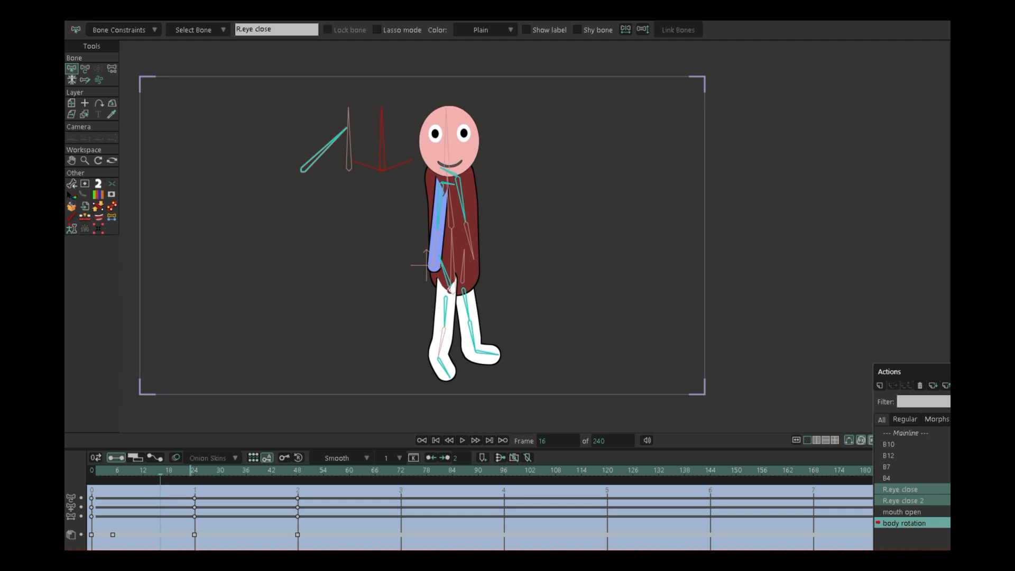
left_click_drag(160, 471, 151, 471)
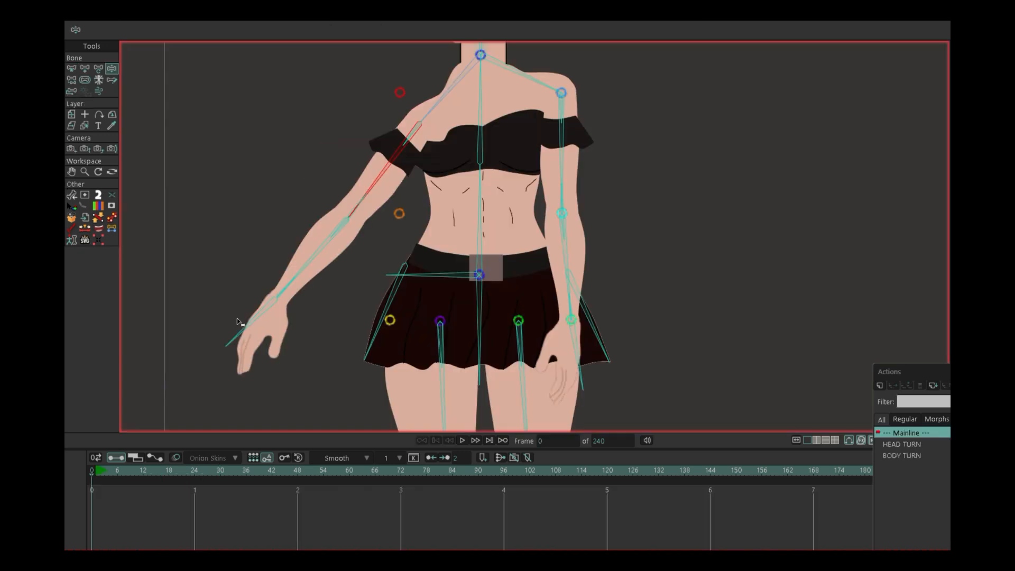
Adjust the woman's outstretched right hand and tilt her head slightly towards her right shoulder
left_click_drag(254, 328, 264, 317)
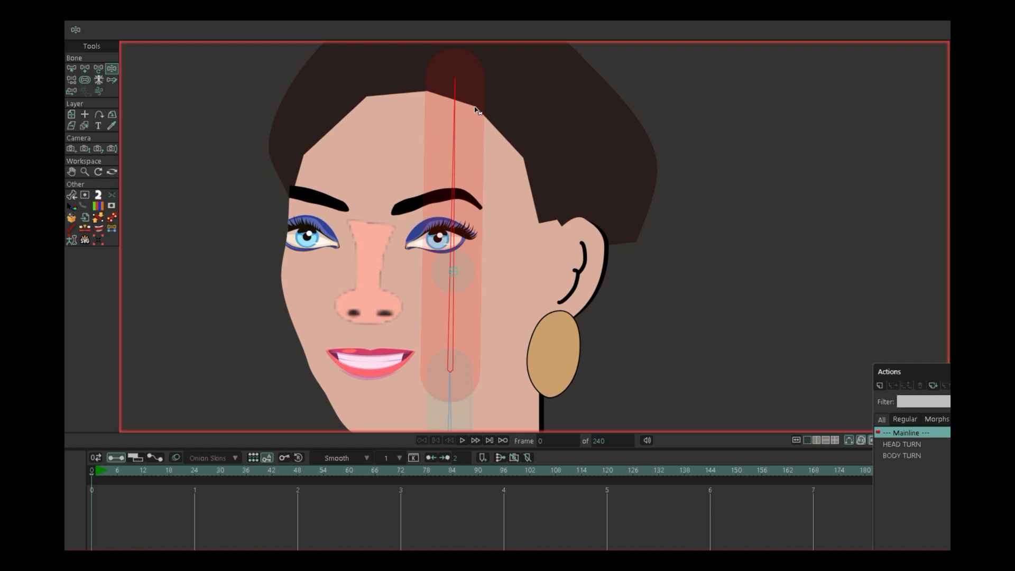
mouse_move(455, 122)
left_mouse_down()
mouse_move(519, 136)
mouse_move(438, 118)
left_mouse_up()
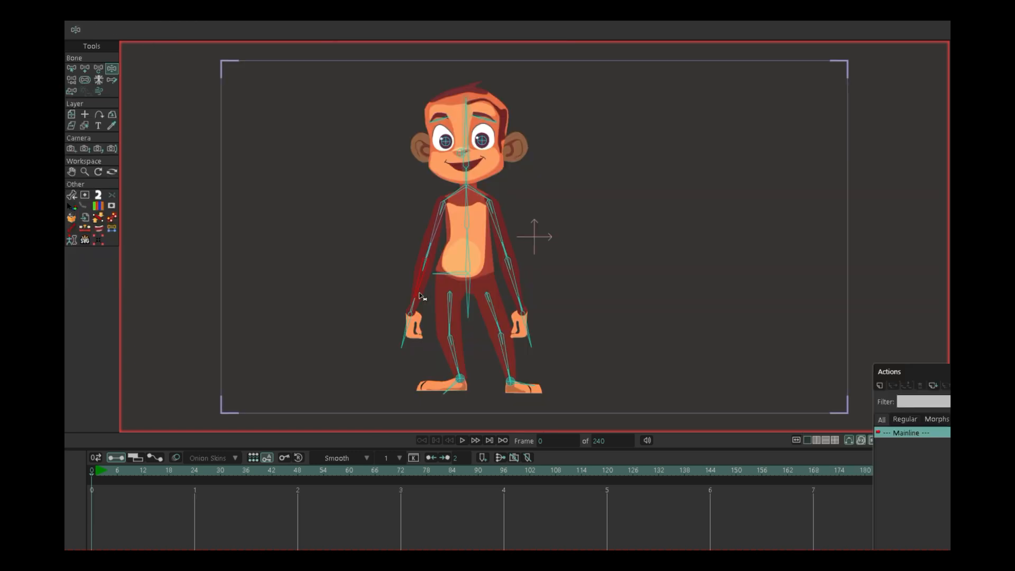
Raise the red monkey's right hand to head height, lean its torso sideways, and pick its left arm bone
left_click_drag(404, 333, 374, 162)
left_click_drag(417, 217, 474, 212)
left_click(500, 248)
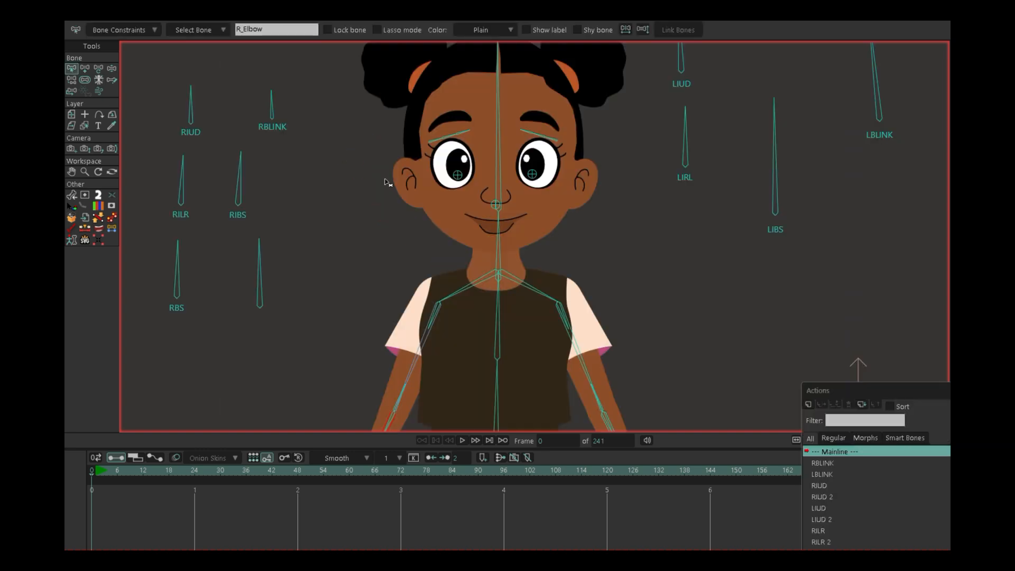
Rotate the RBLINK smart bone beside the front-view girl to try her right-eye blink control
left_click_drag(388, 181, 382, 248)
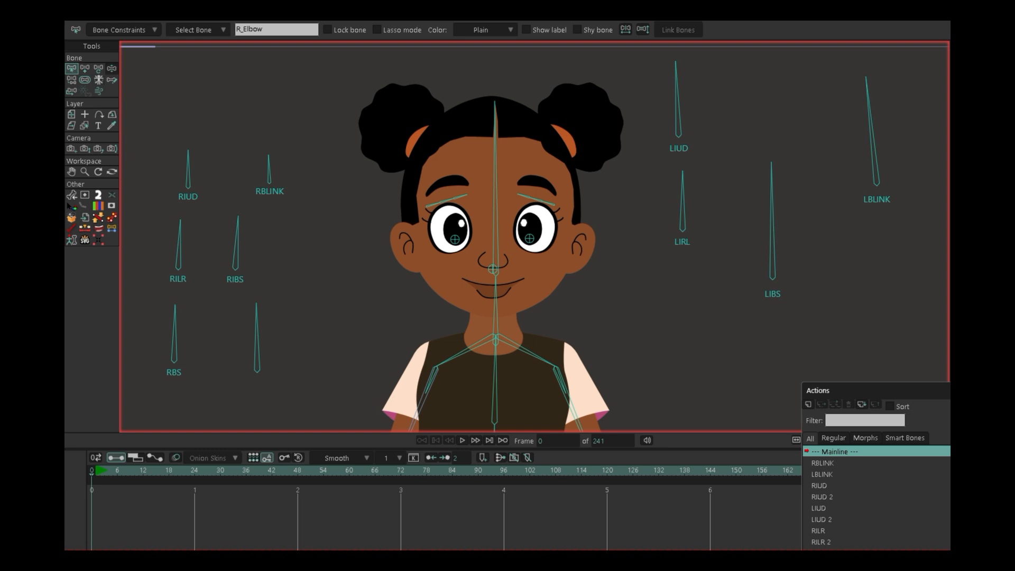
left_click(112, 68)
mouse_move(268, 161)
left_mouse_down()
mouse_move(283, 171)
mouse_move(245, 176)
mouse_move(275, 162)
mouse_move(250, 169)
left_mouse_up()
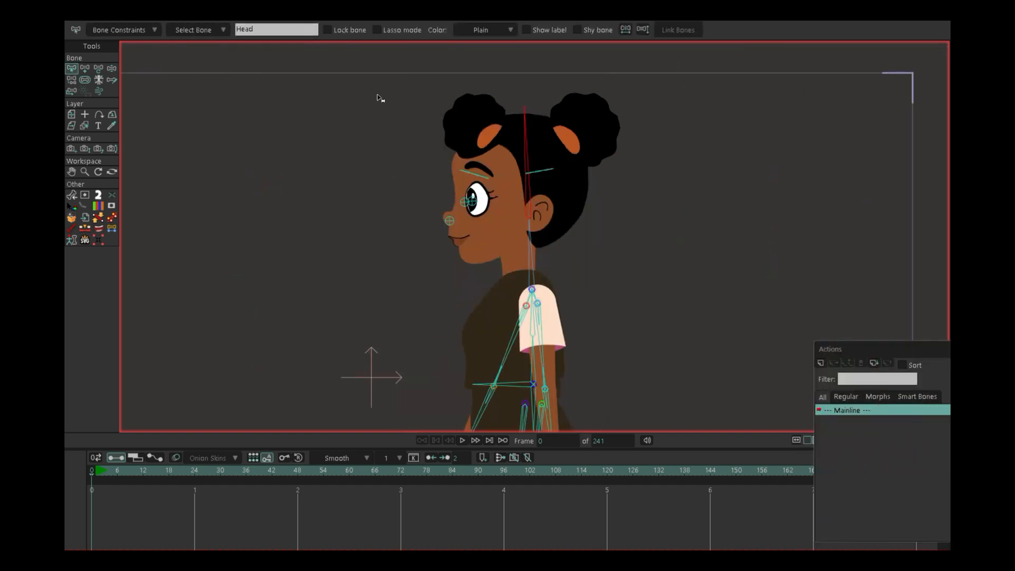
Tilt the side-view girl's head slightly forward with the head bone
scroll(442, 115, "up", 2)
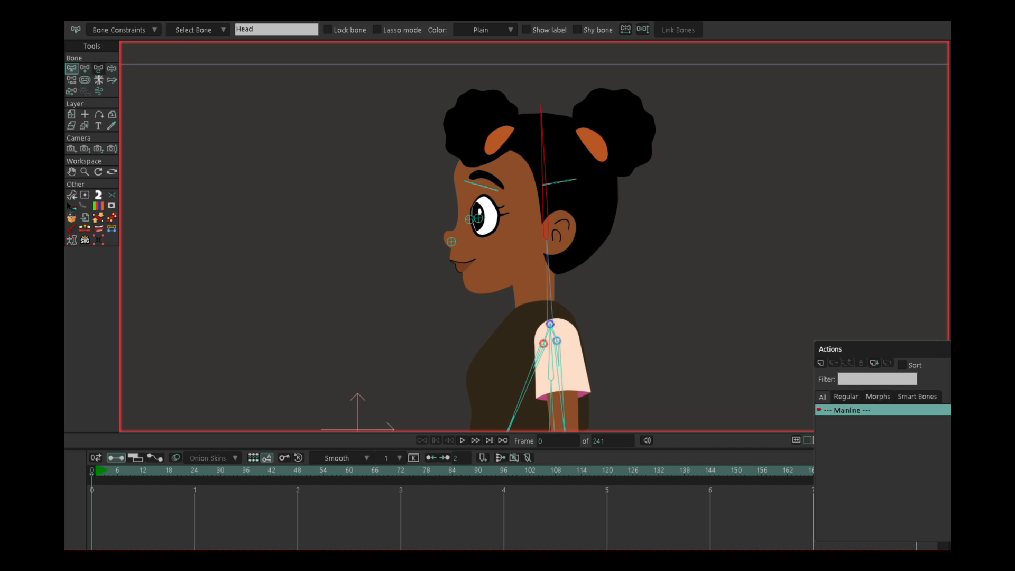
left_click(112, 68)
mouse_move(542, 117)
left_mouse_down()
mouse_move(565, 127)
mouse_move(531, 130)
left_mouse_up()
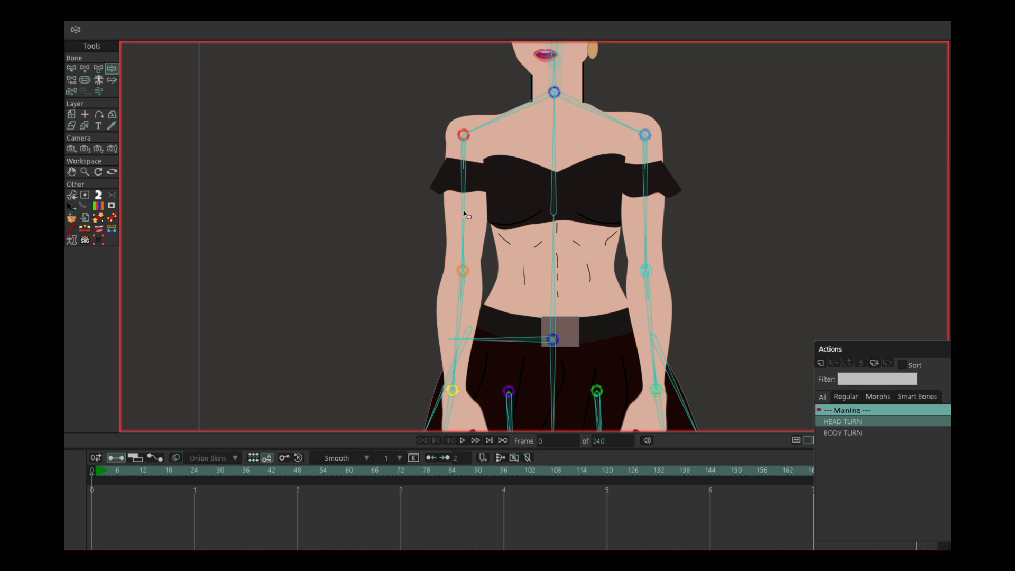
Swing the woman's right arm outwards and raise her right foot so that the knee bends out to the side
left_click_drag(466, 229, 416, 200)
left_click_drag(451, 306, 443, 199)
left_click_drag(506, 413, 497, 284)
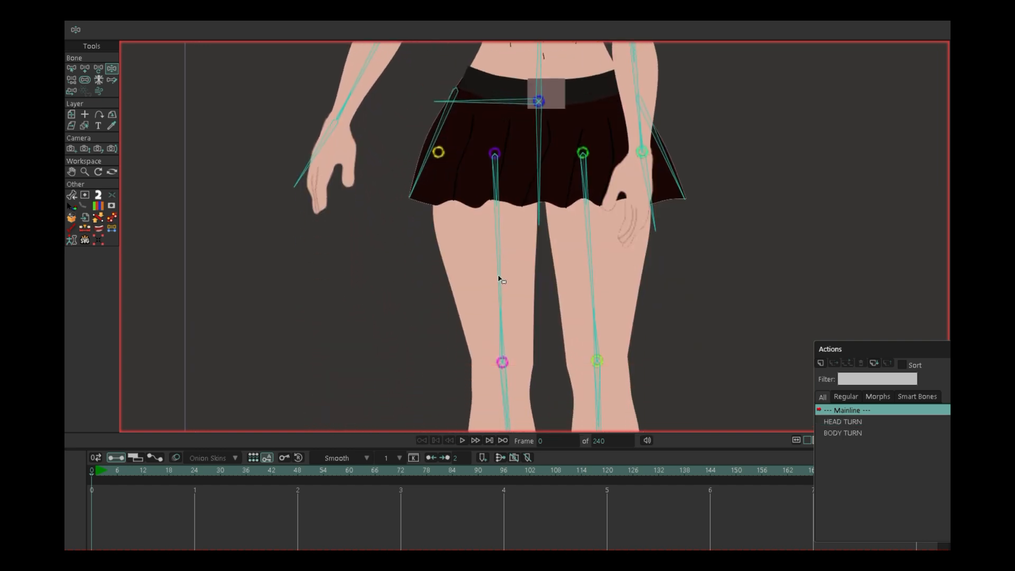
scroll(498, 284, "down", 3)
scroll(507, 333, "down", 3)
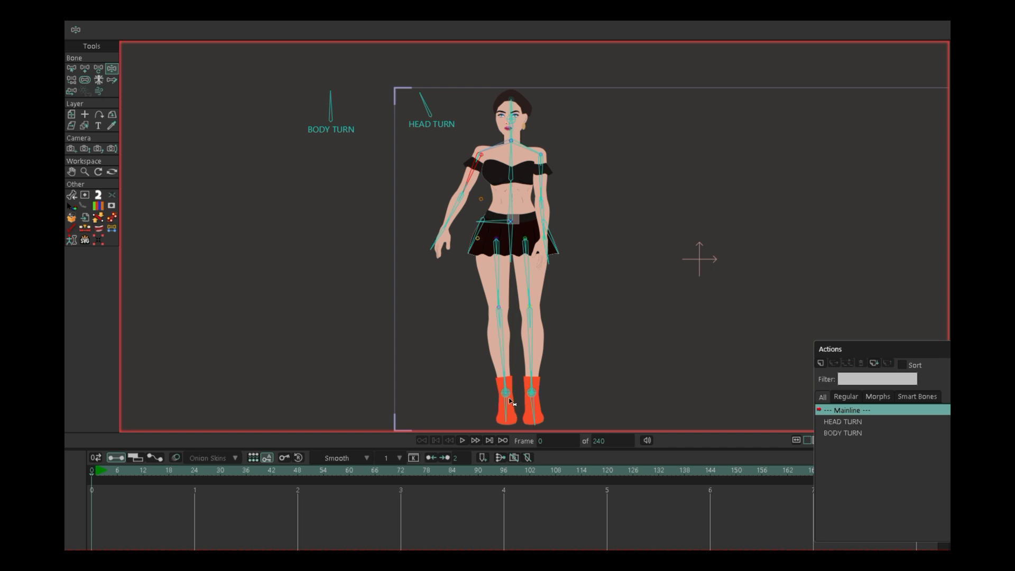
left_click_drag(506, 394, 481, 352)
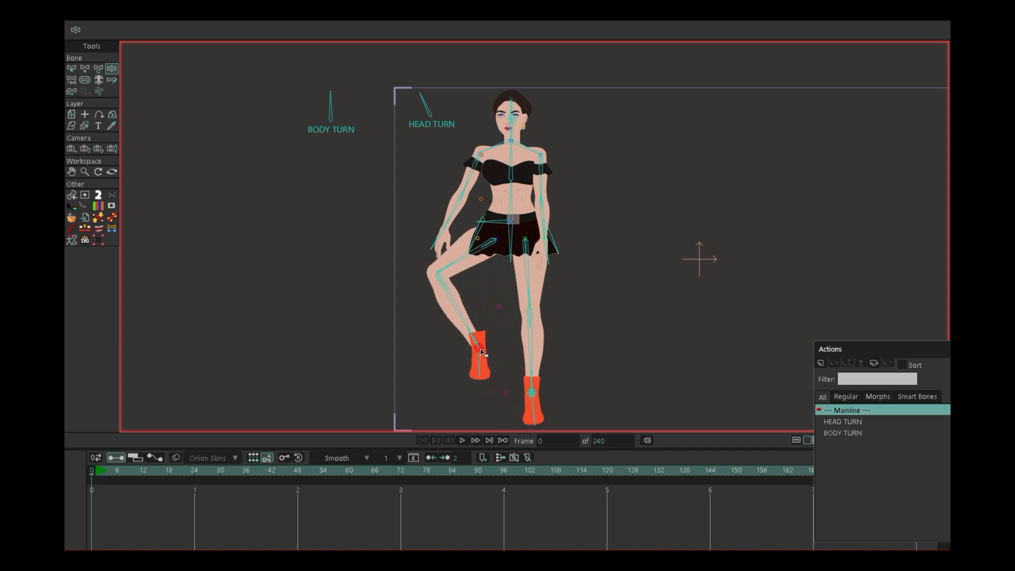
Swing the skirt's bone outwards over the raised right thigh and pull the opposite skirt bone slightly inwards
scroll(487, 304, "up", 3)
left_click_drag(484, 294, 483, 458)
scroll(492, 395, "up", 2)
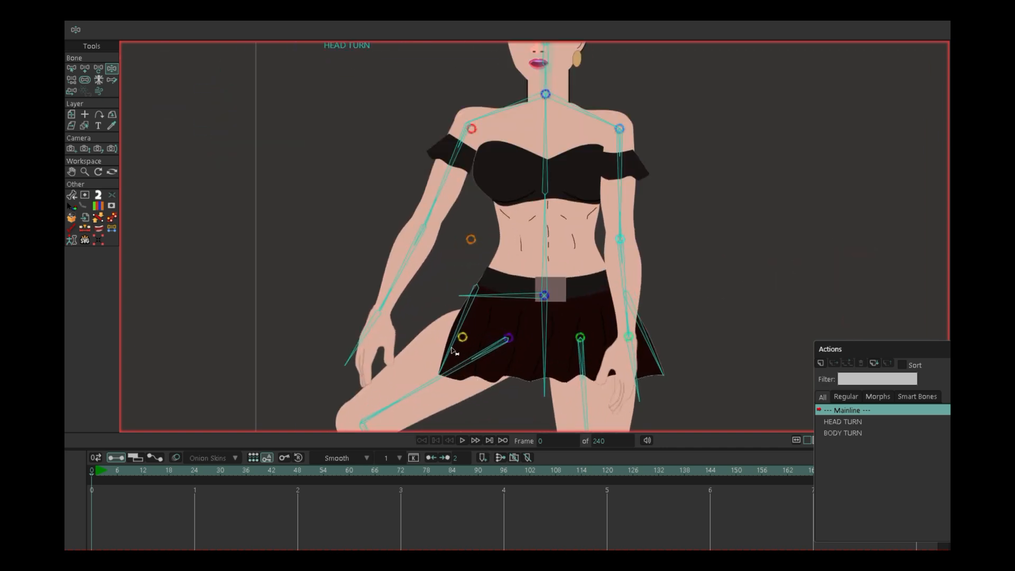
left_click_drag(452, 350, 415, 326)
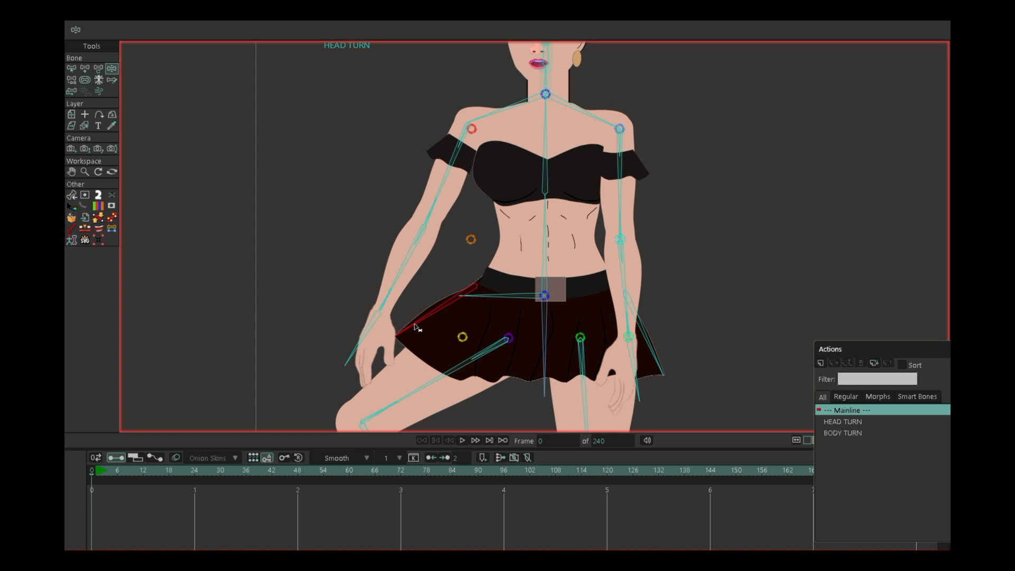
left_click_drag(755, 395, 716, 292)
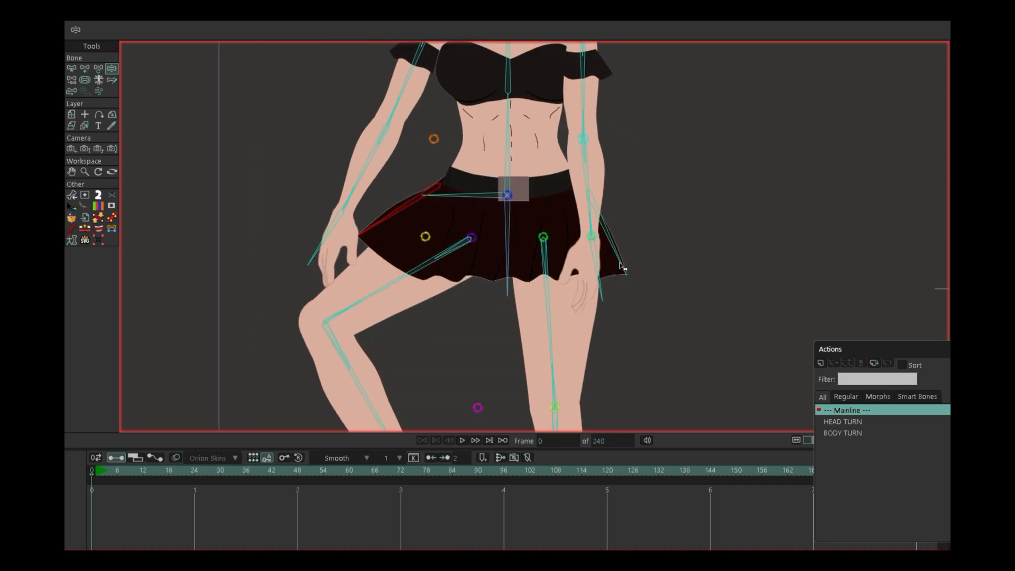
left_click_drag(621, 267, 610, 276)
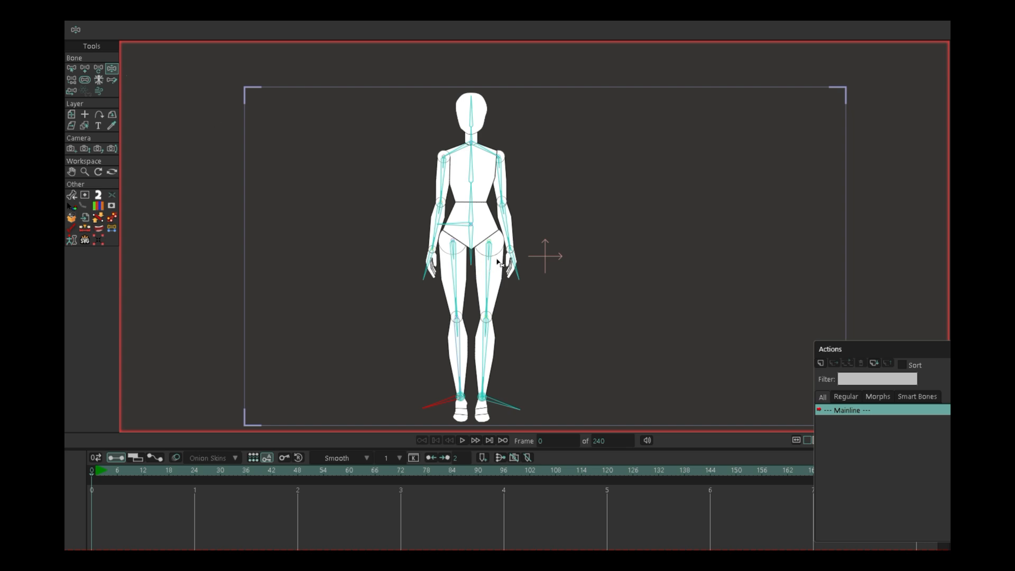
Examine the white mannequin's body parts and joint circles closely from head to feet
scroll(497, 258, "up", 3)
left_click_drag(509, 89, 528, 220)
scroll(520, 241, "up", 3)
scroll(528, 298, "up", 2)
left_click_drag(550, 403, 557, 261)
left_click_drag(550, 362, 561, 223)
mouse_move(565, 308)
left_mouse_down()
mouse_move(573, 166)
mouse_move(578, 283)
mouse_move(588, 161)
mouse_move(570, 322)
left_mouse_up()
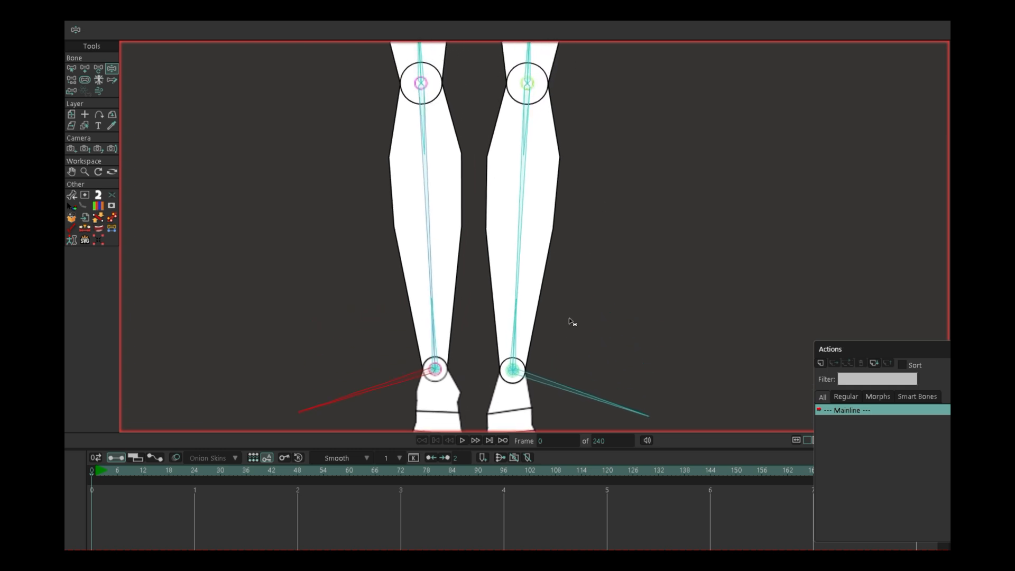
left_click_drag(628, 111, 603, 257)
left_click_drag(624, 152, 634, 227)
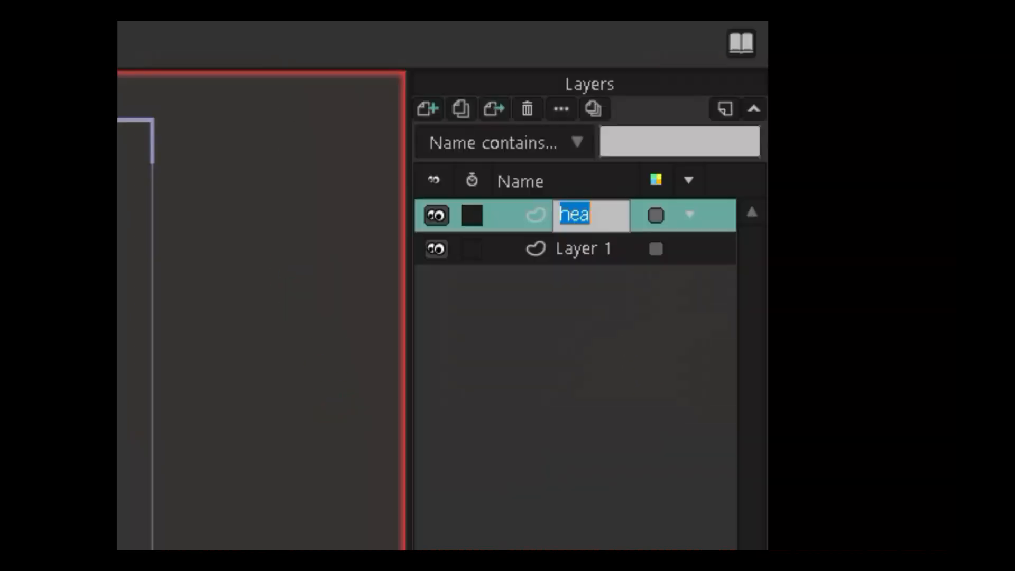
Name the vector layer above Layer 1 "head"
type("hea")
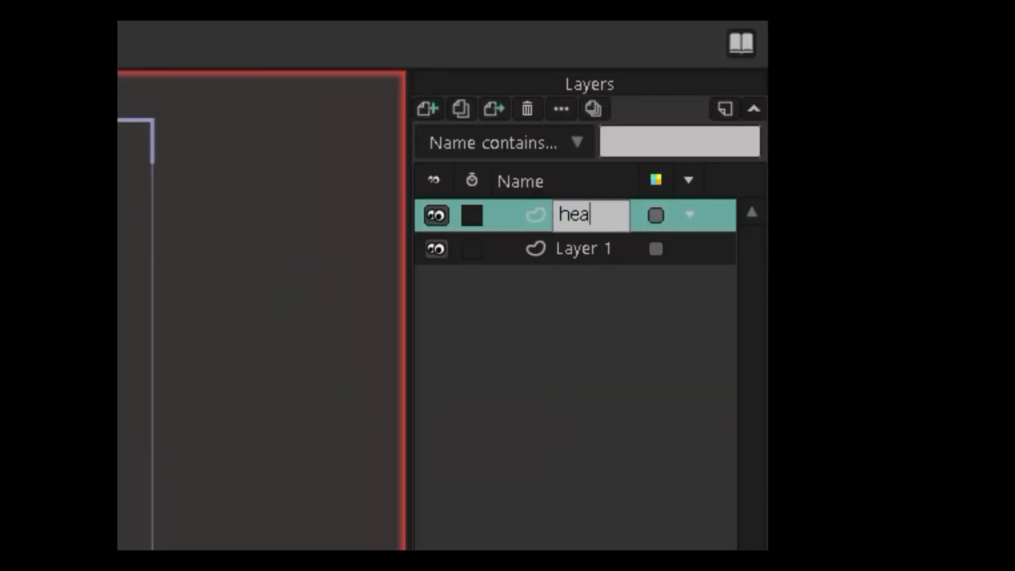
type("f")
key("BackSpace")
type("d")
key("Return")
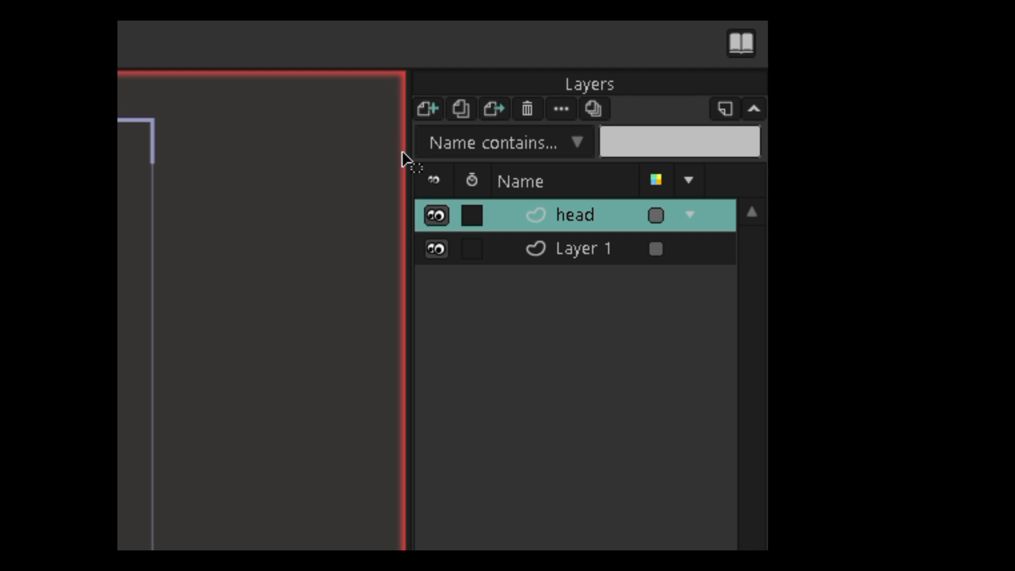
Add a vector layer above the head layer and name it "neck"
left_click(428, 108)
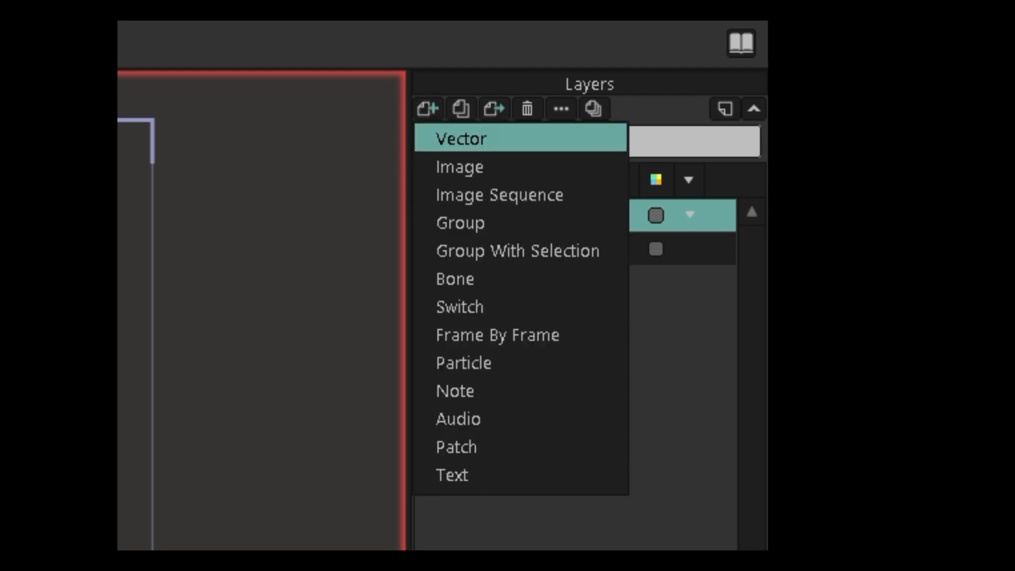
left_click(461, 139)
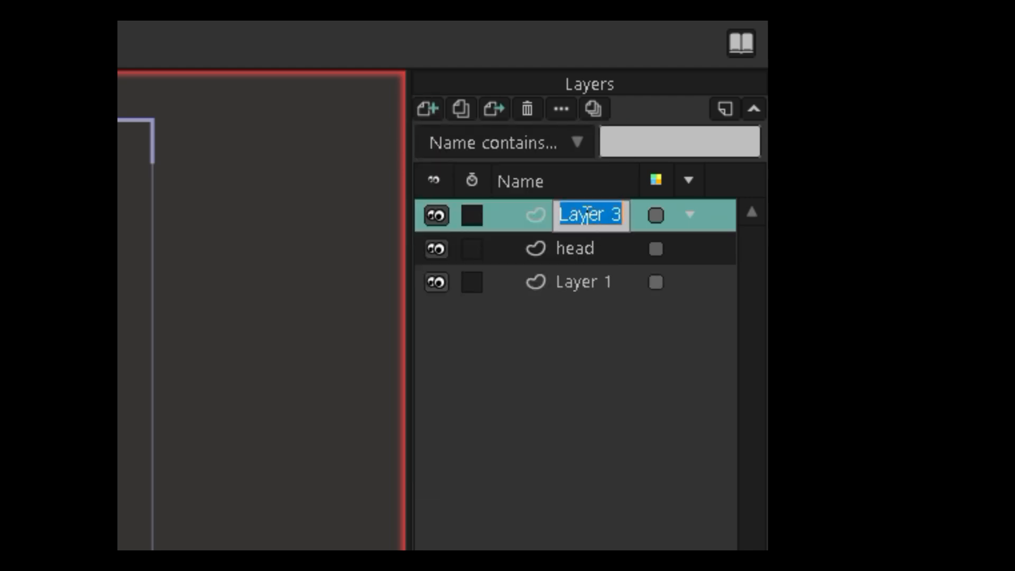
type("neck")
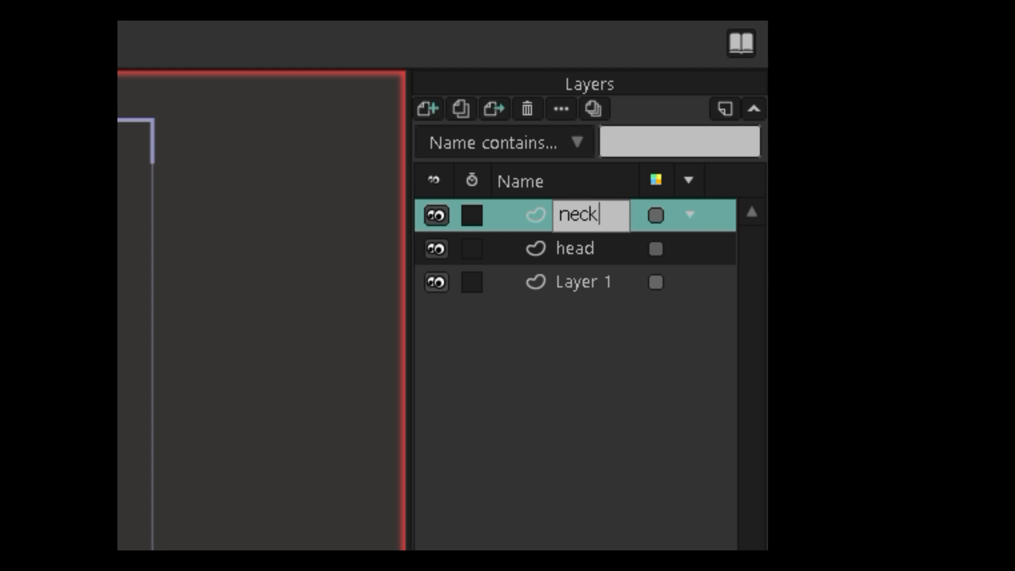
key("Return")
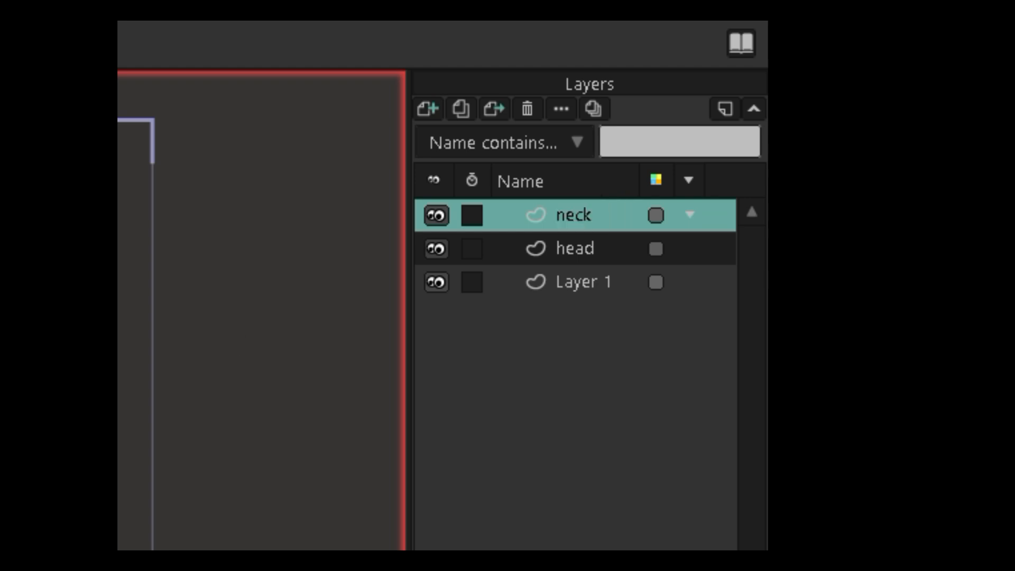
Add another vector layer above the neck layer, entering "chest" as its name
left_click(428, 108)
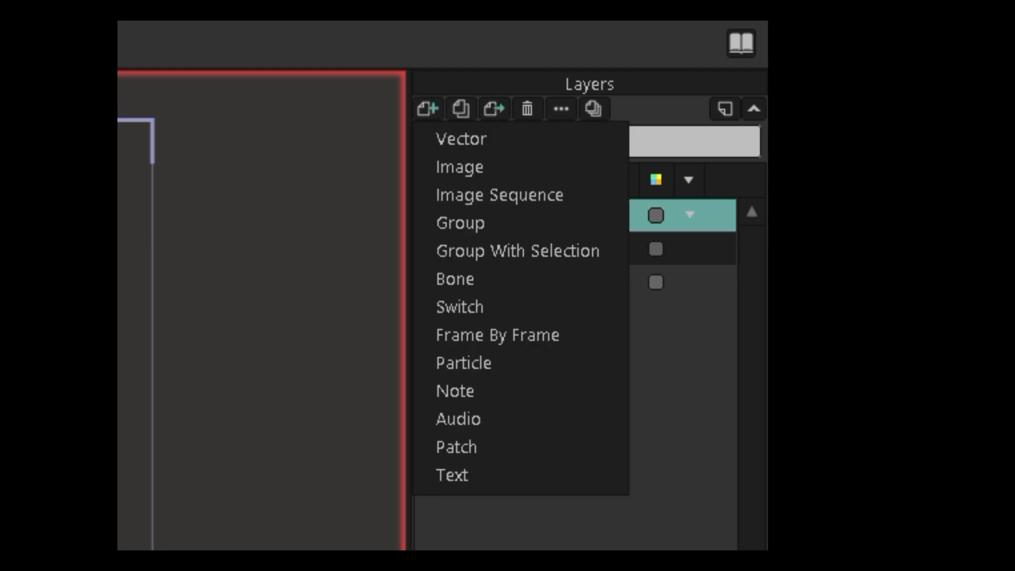
left_click(461, 138)
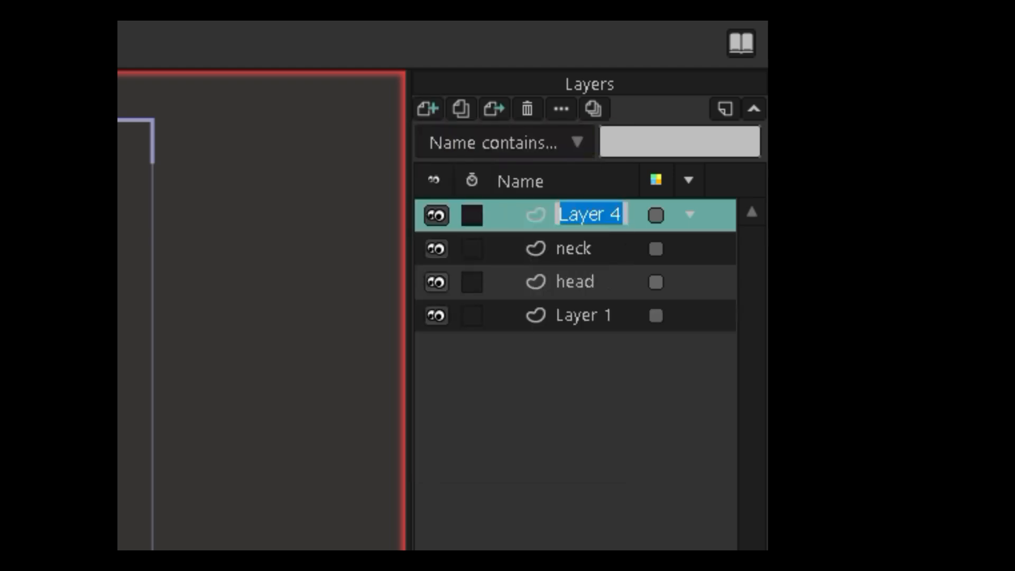
type("chest")
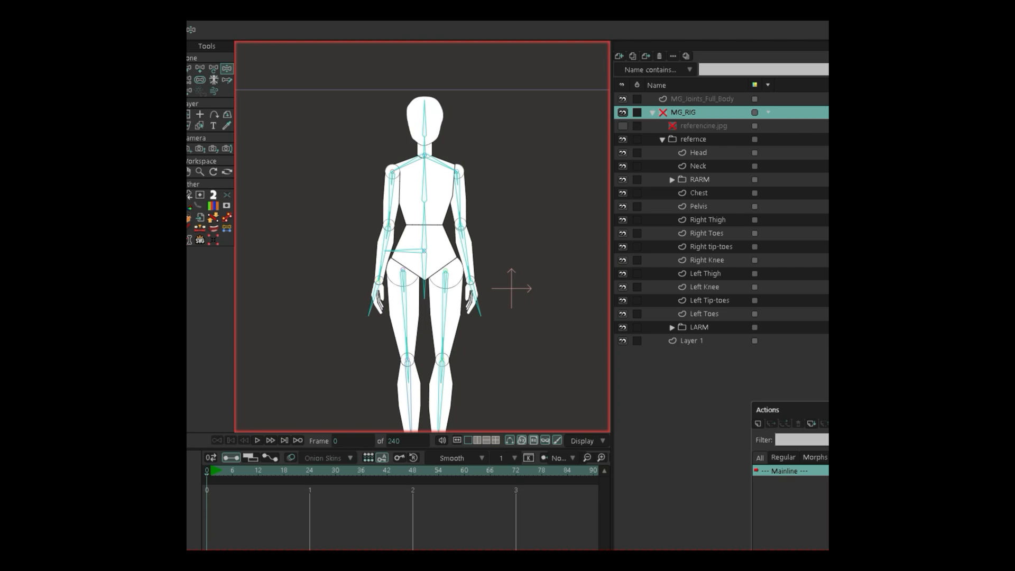
Expand the RARM and LARM groups and inspect the Left Hand, Left Elbow and Left Arm layers on the mannequin
left_click(672, 180)
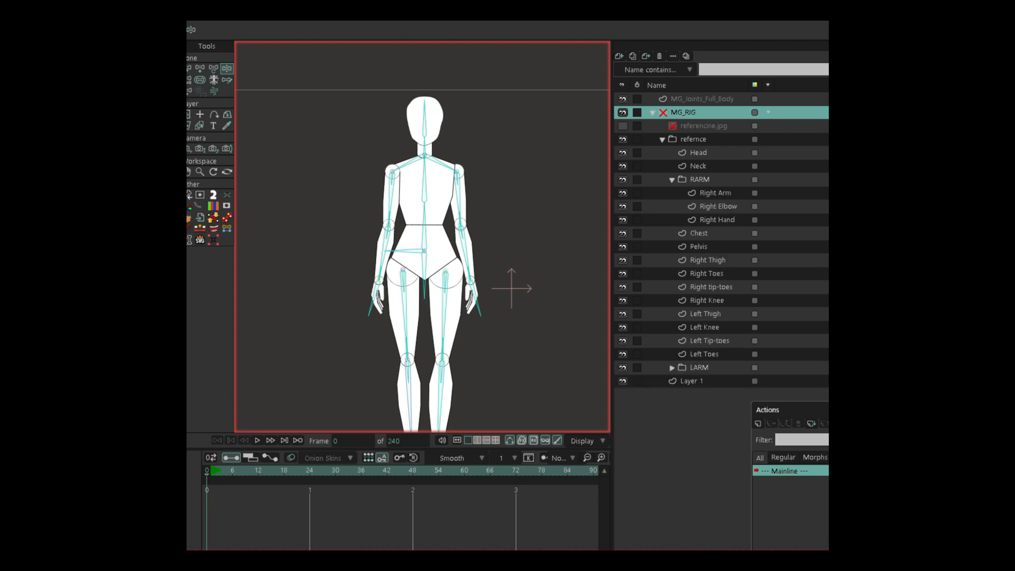
left_click(672, 368)
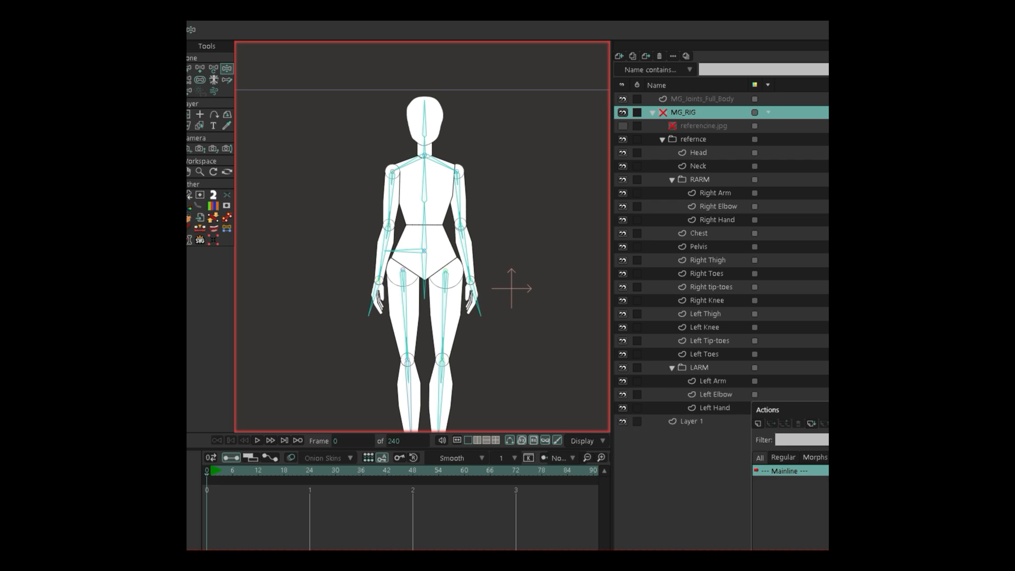
left_click(714, 408)
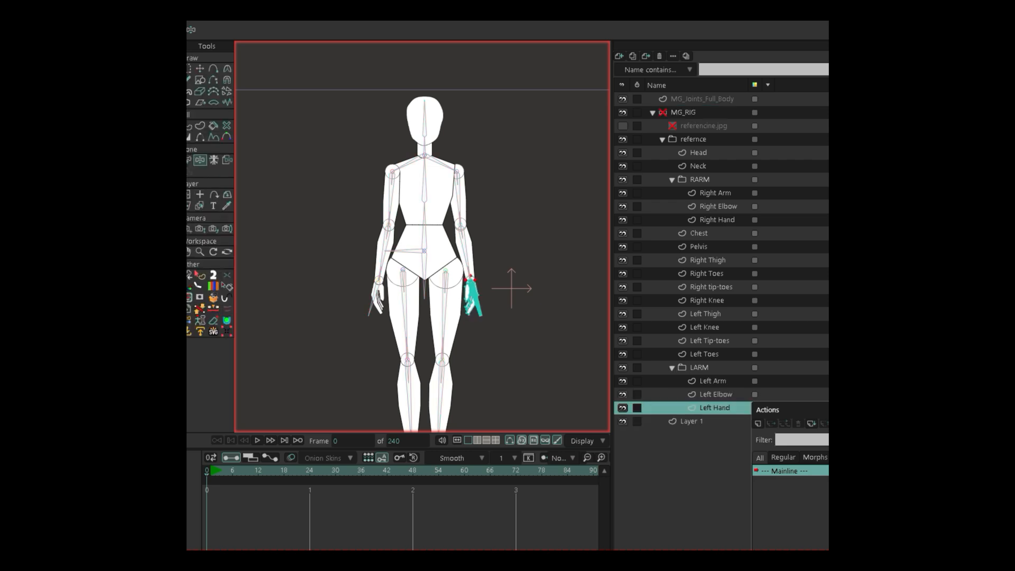
scroll(480, 297, "up", 4)
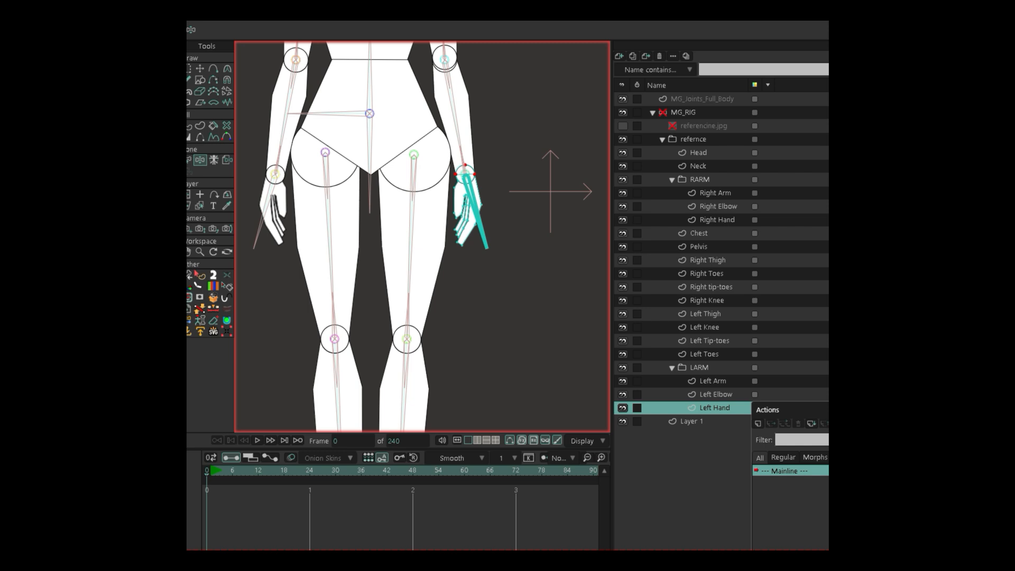
left_click(715, 394)
left_click(712, 381)
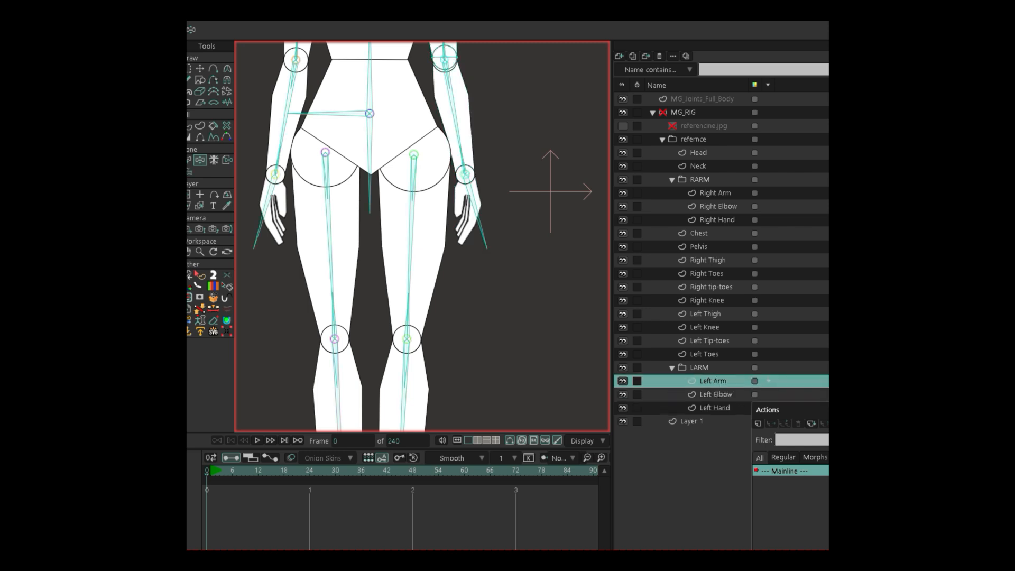
Inspect the leg layers' points from Left Toes through Left Thigh, Right Knee and Right tip-toes using Select Points
left_click(705, 354)
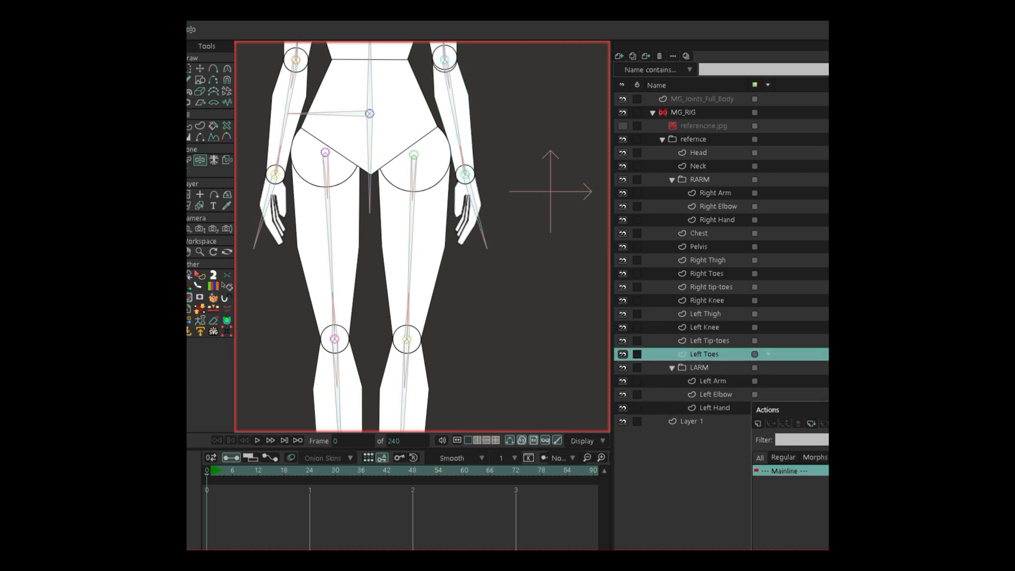
key("g")
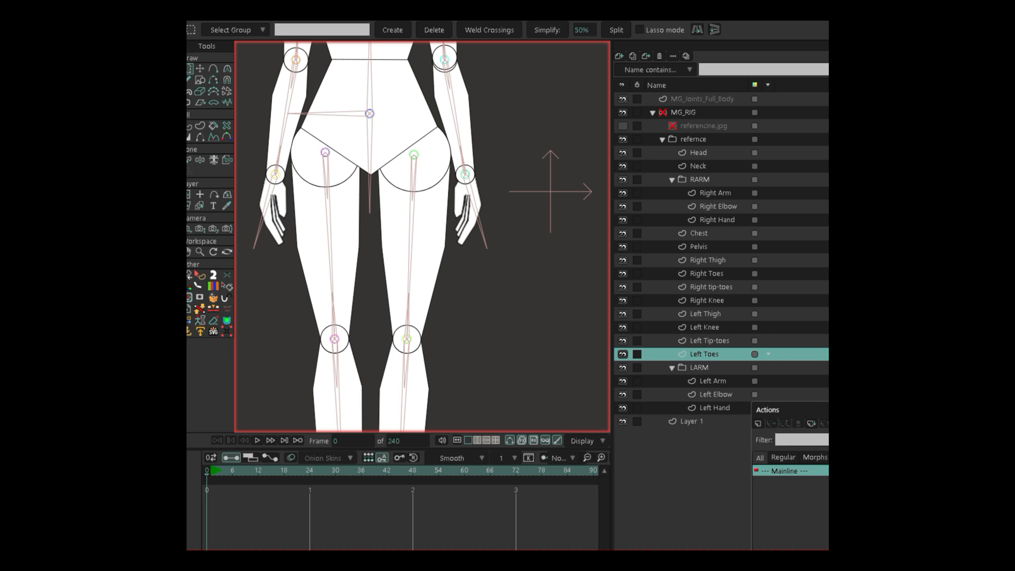
left_click(710, 341)
left_click(704, 327)
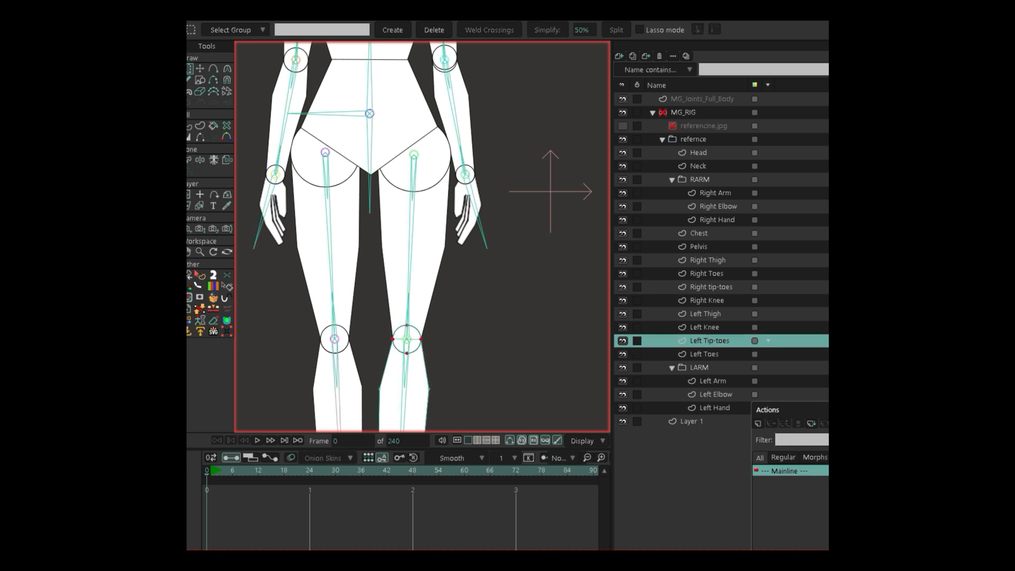
left_click(705, 314)
left_click(707, 300)
left_click(711, 287)
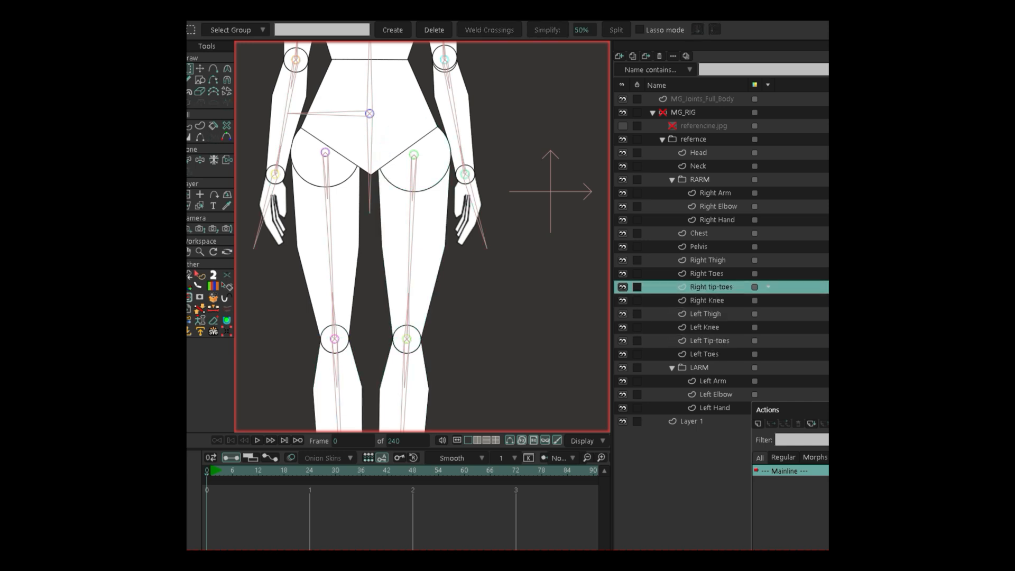
Inspect the Right Thigh, Chest, Right Hand, Right Arm and Head layers in turn, viewing the head's points on the whole mannequin
left_click(707, 260)
left_click(699, 233)
left_click(717, 220)
left_click(715, 193)
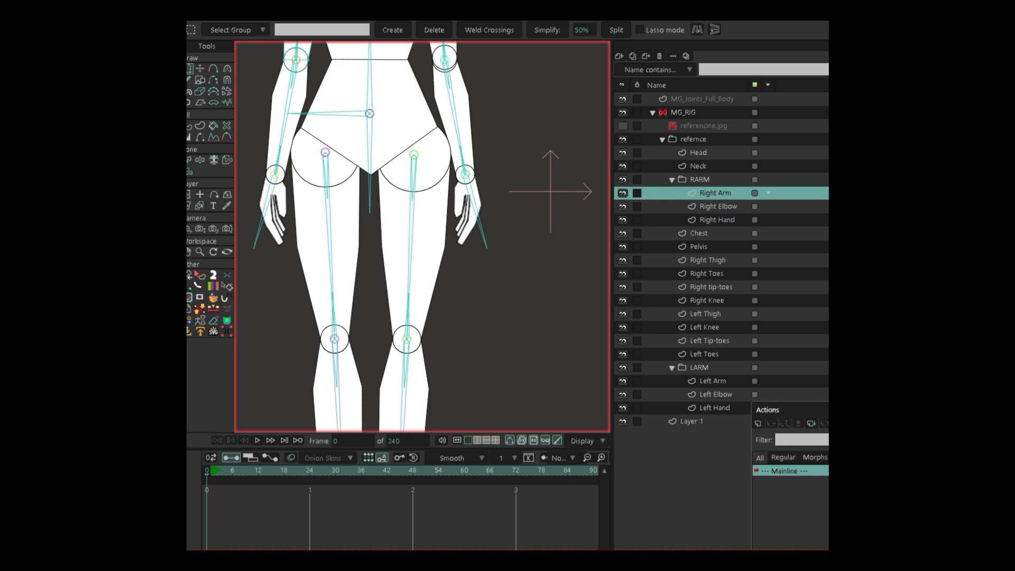
left_click(698, 153)
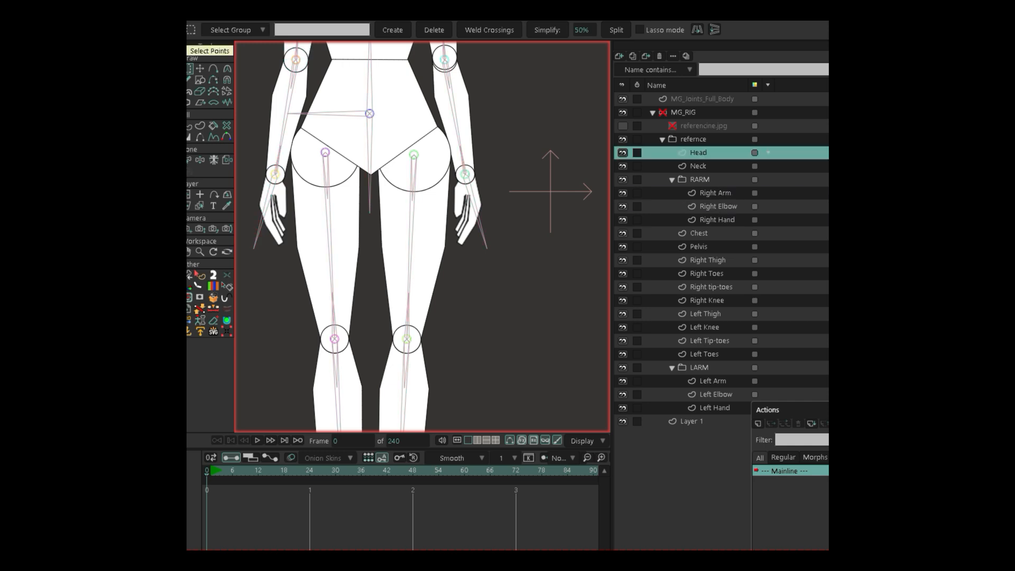
scroll(350, 206, "down", 3)
left_click_drag(376, 221, 445, 263)
scroll(445, 263, "down", 3)
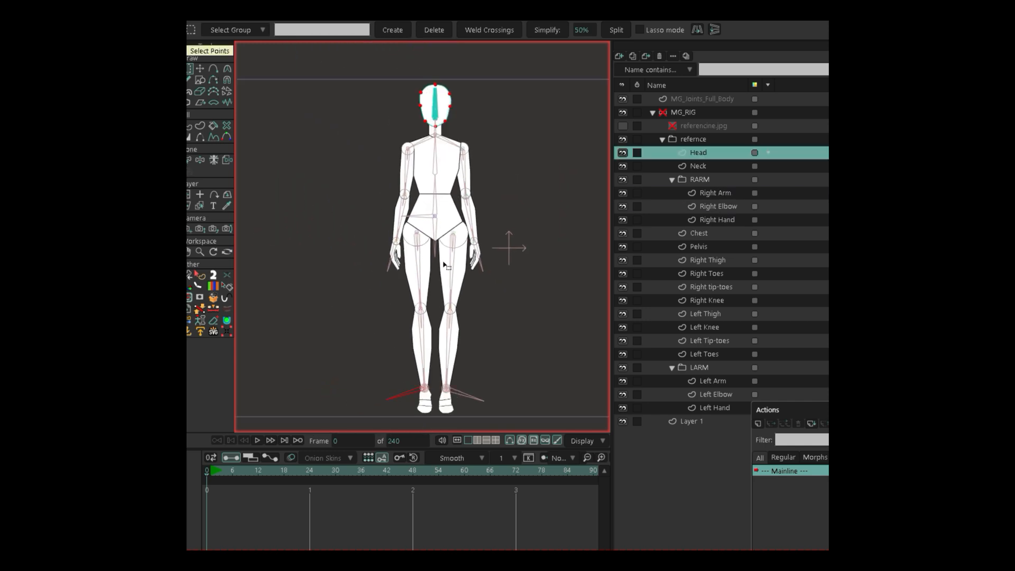
scroll(440, 273, "up", 1)
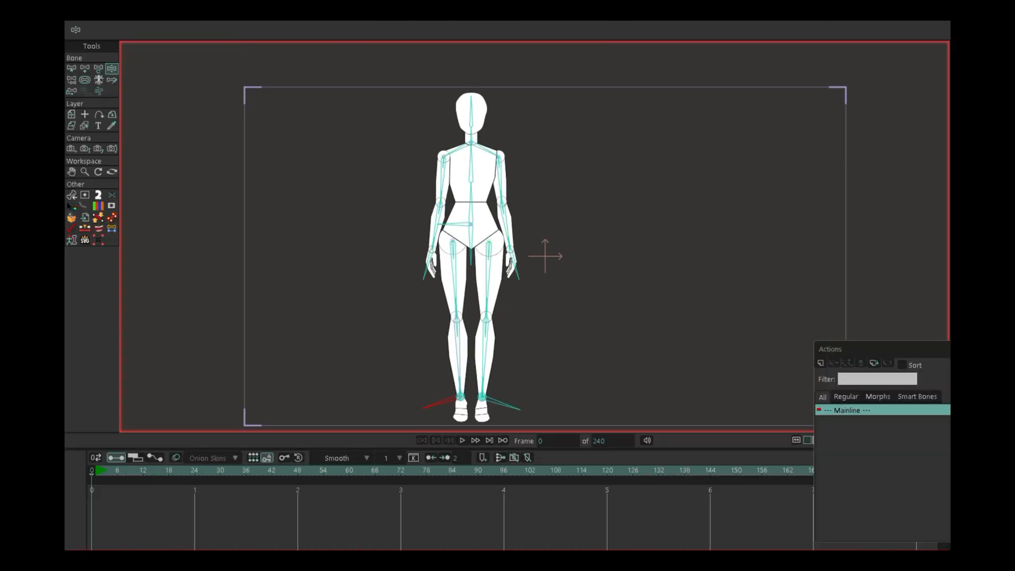
Examine the mannequin's bones up close, from the torso and head down to the feet and back
scroll(498, 259, "up", 3)
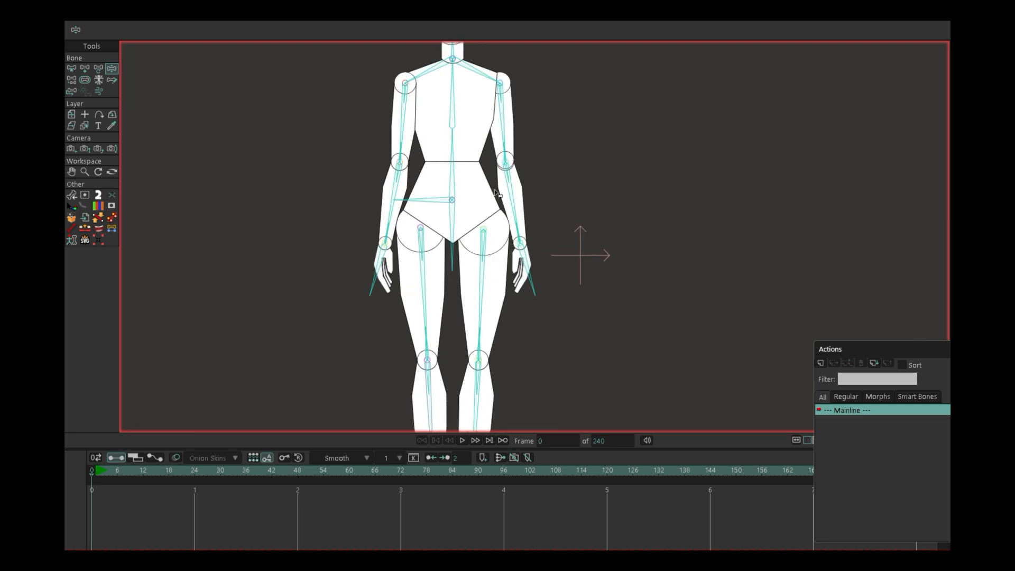
left_click_drag(507, 129, 522, 281)
scroll(521, 284, "up", 1)
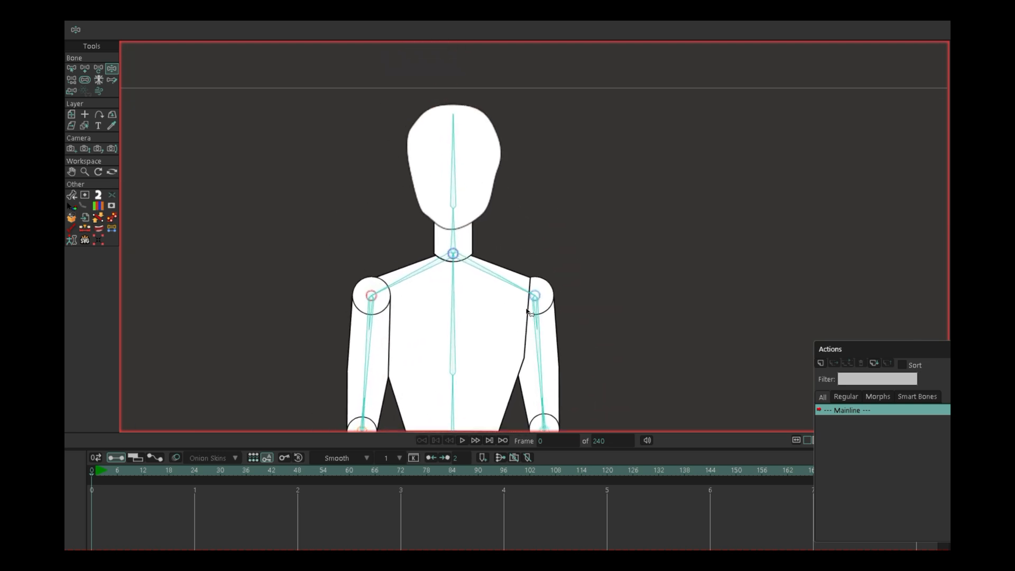
scroll(529, 297, "up", 1)
scroll(531, 296, "up", 1)
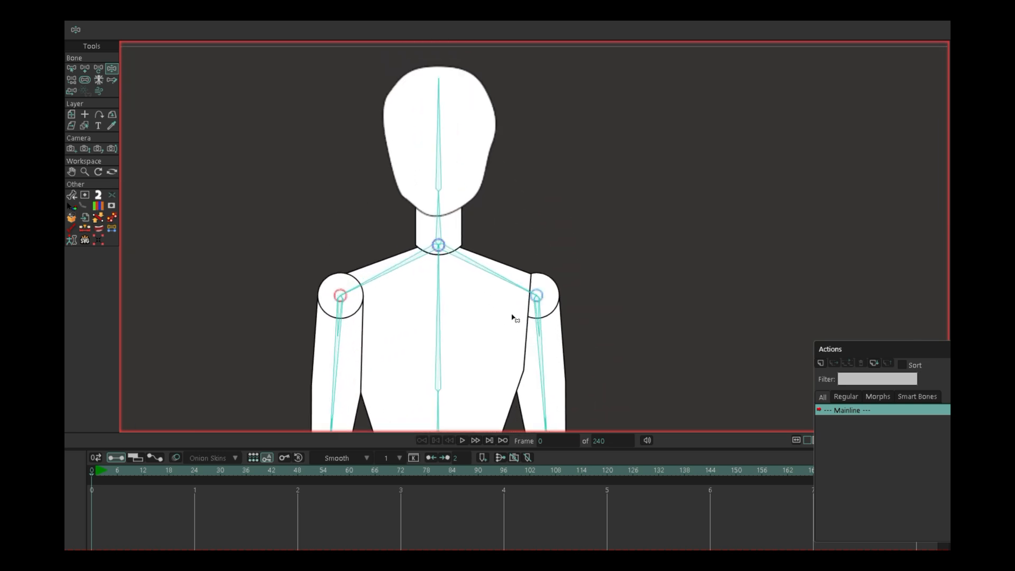
scroll(515, 317, "up", 1)
left_click_drag(544, 338, 548, 217)
left_click_drag(555, 328, 560, 185)
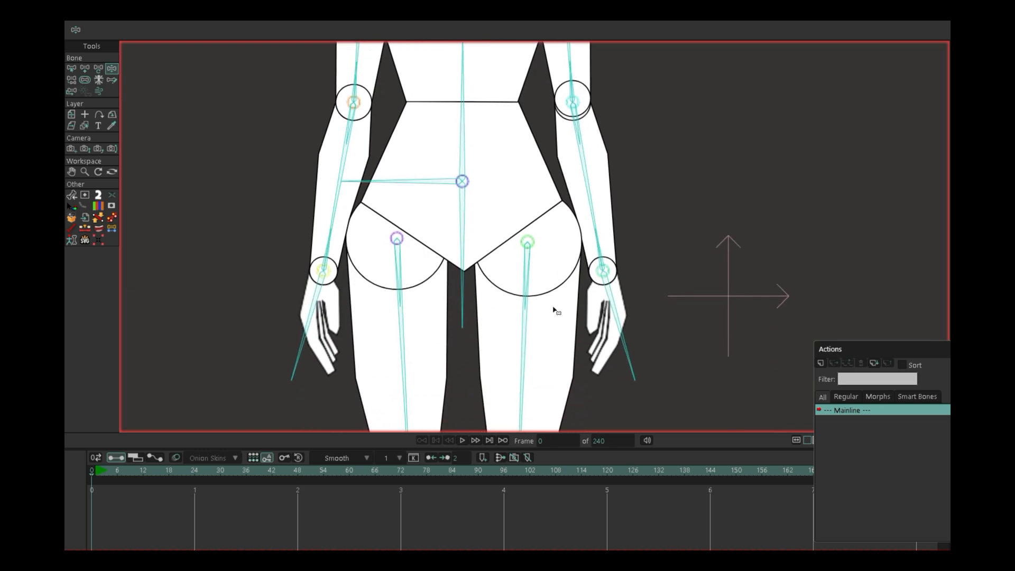
left_click_drag(550, 305, 557, 163)
left_click_drag(562, 301, 587, 161)
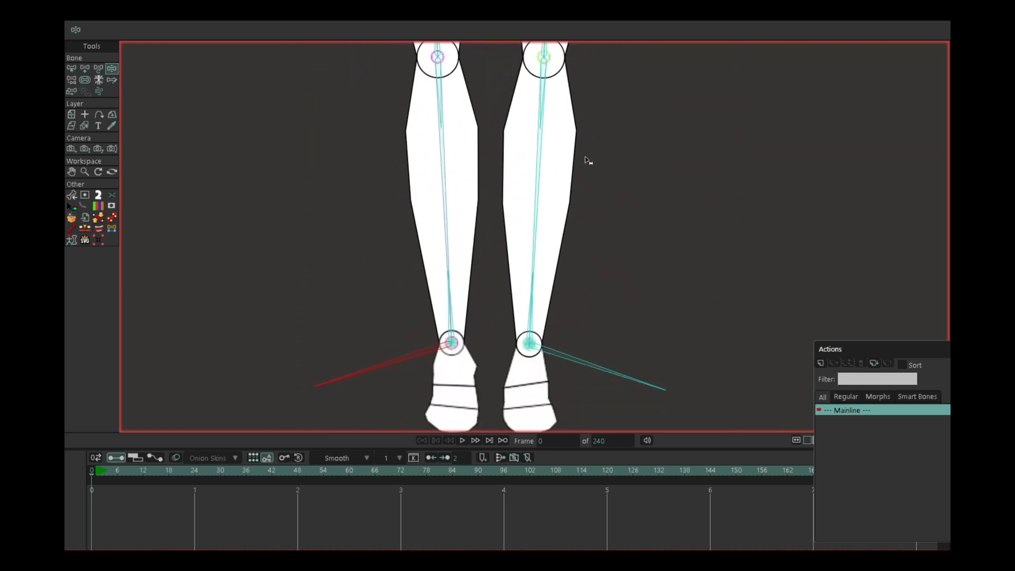
left_click_drag(625, 90, 622, 343)
left_click_drag(645, 154, 641, 344)
left_click_drag(694, 115, 677, 257)
left_click_drag(701, 134, 700, 265)
left_click_drag(681, 168, 681, 178)
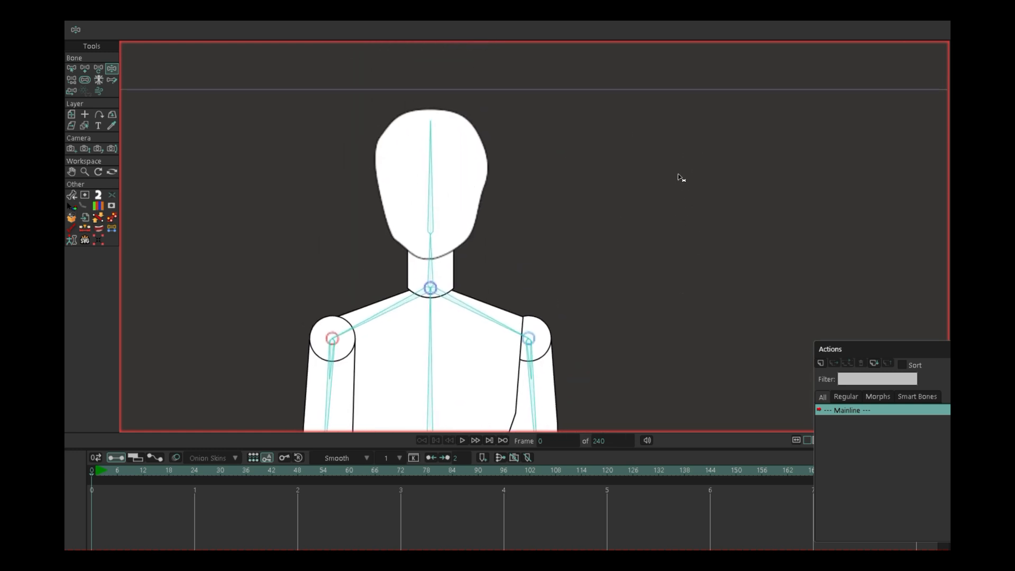
Shrink the timeline's height to give the canvas more vertical space
scroll(680, 178, "down", 5)
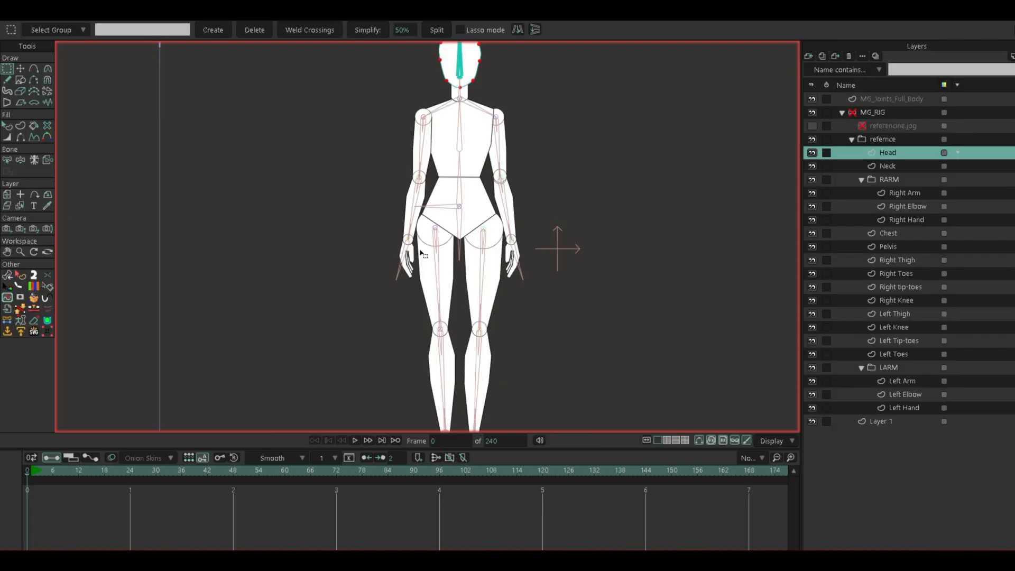
scroll(421, 253, "down", 3)
scroll(412, 259, "down", 1)
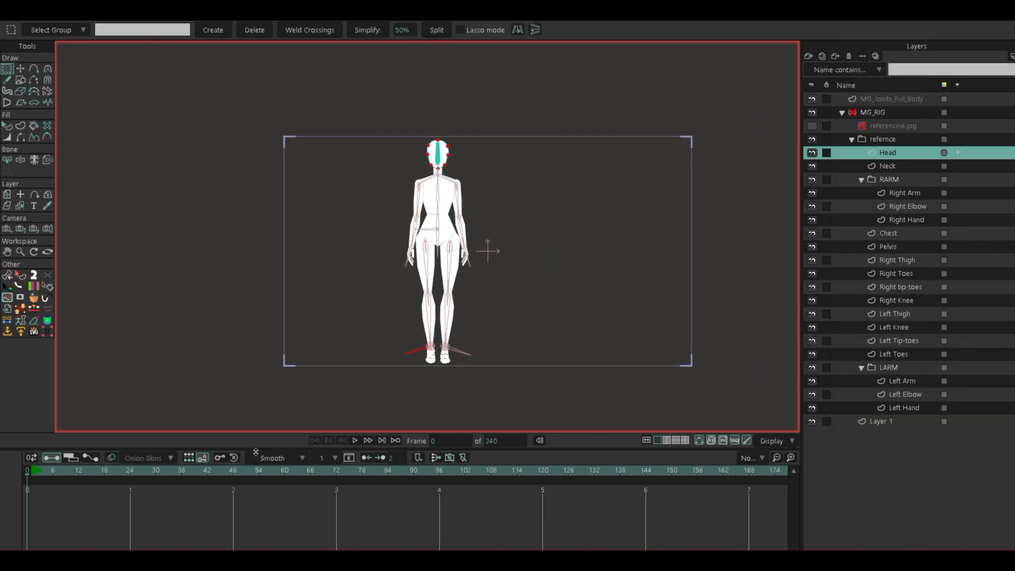
left_click_drag(255, 450, 272, 529)
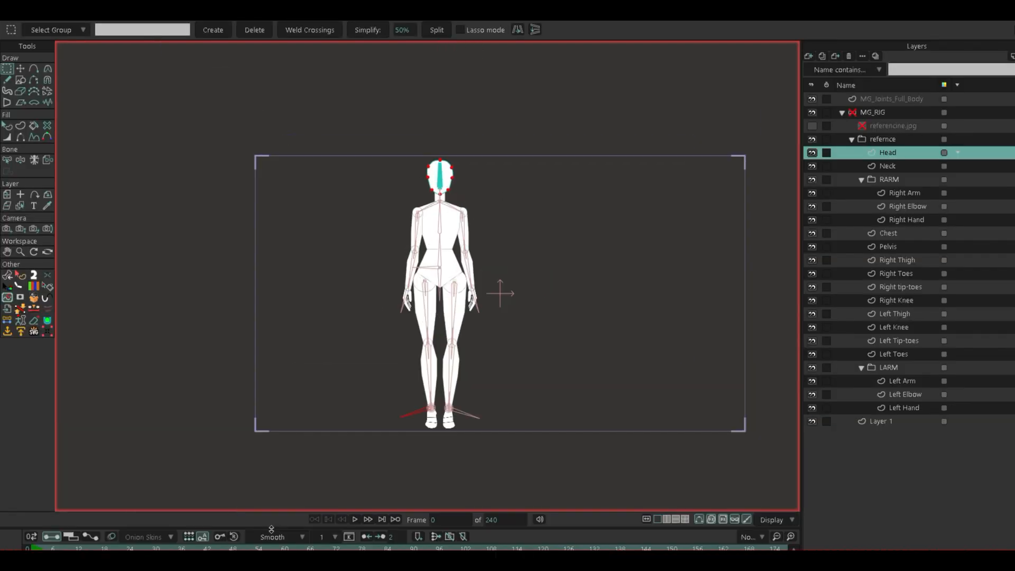
Test MG_RIG with Manipulate Bones by tilting the head and bending the right arm across the body, then reset the pose
left_click(872, 112)
scroll(552, 241, "up", 1)
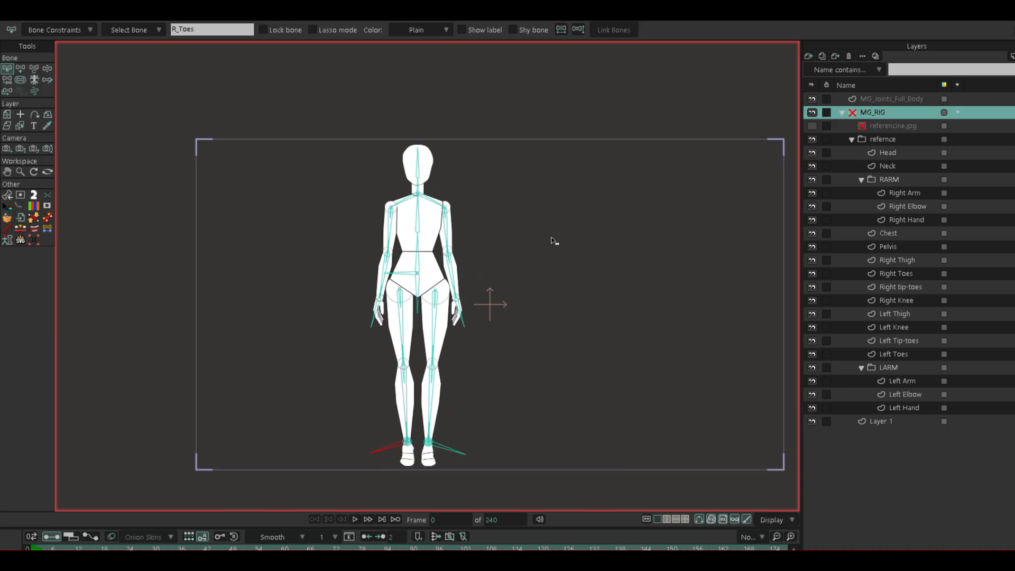
key("z")
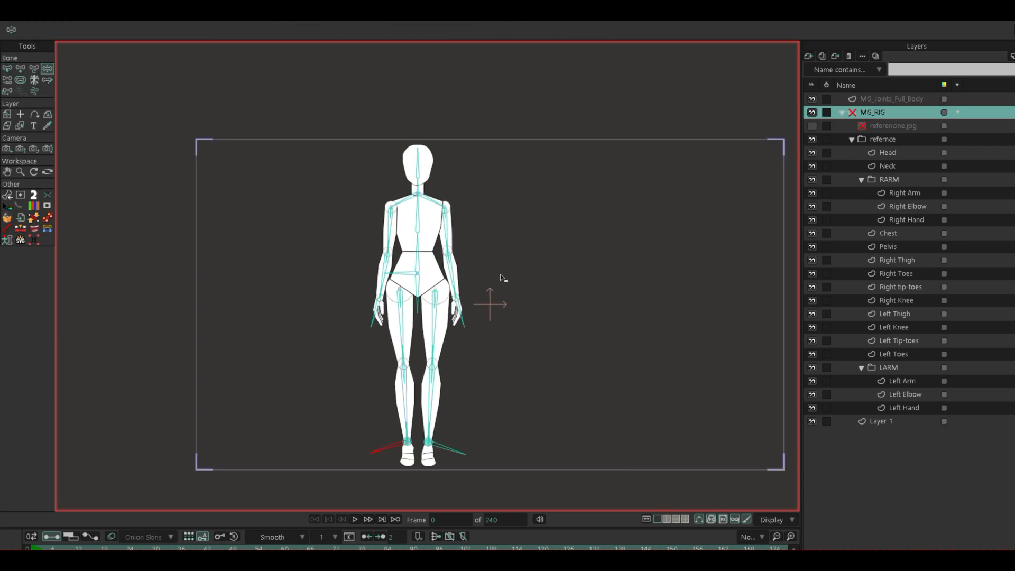
mouse_move(419, 166)
left_mouse_down()
mouse_move(427, 165)
mouse_move(403, 168)
left_mouse_up()
scroll(392, 276, "up", 2)
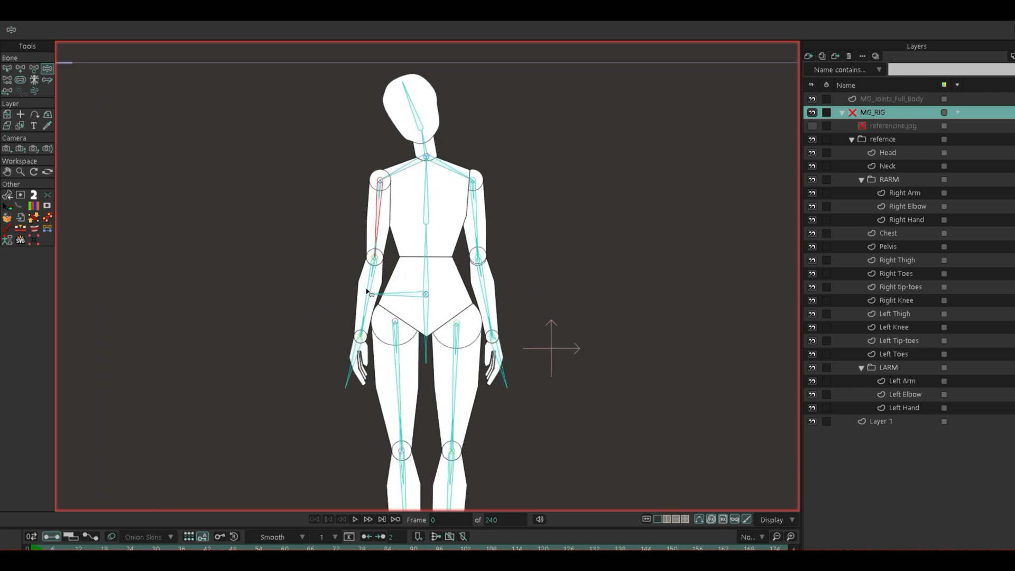
left_click_drag(372, 295, 416, 224)
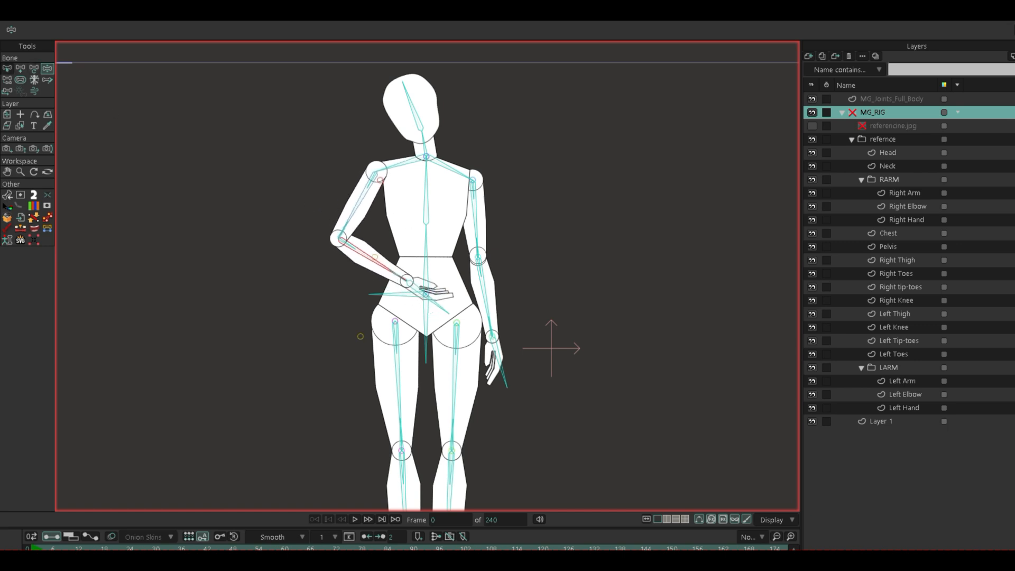
left_click(7, 68)
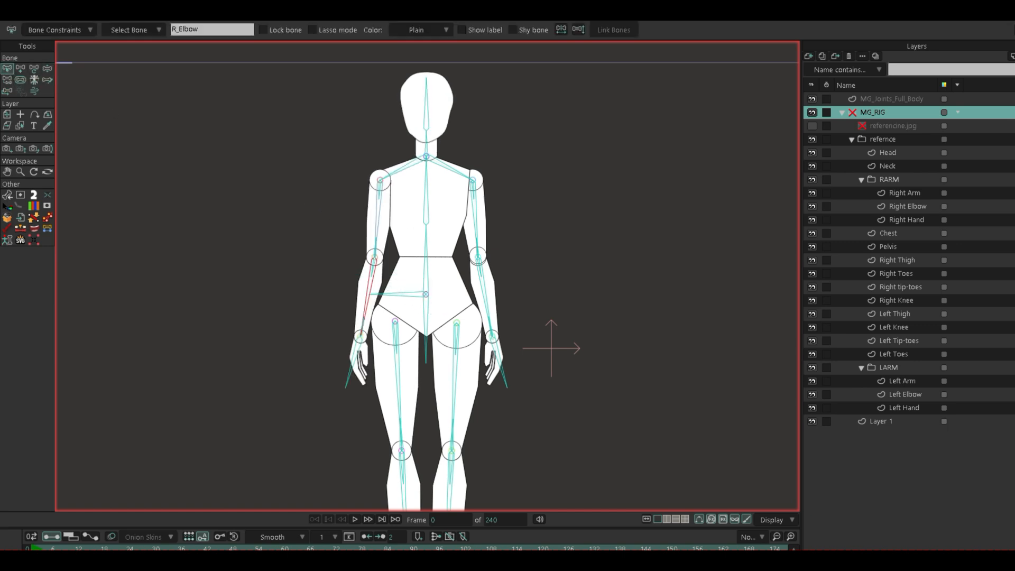
Collapse the RARM group and move it directly below the Chest layer
left_click(861, 179)
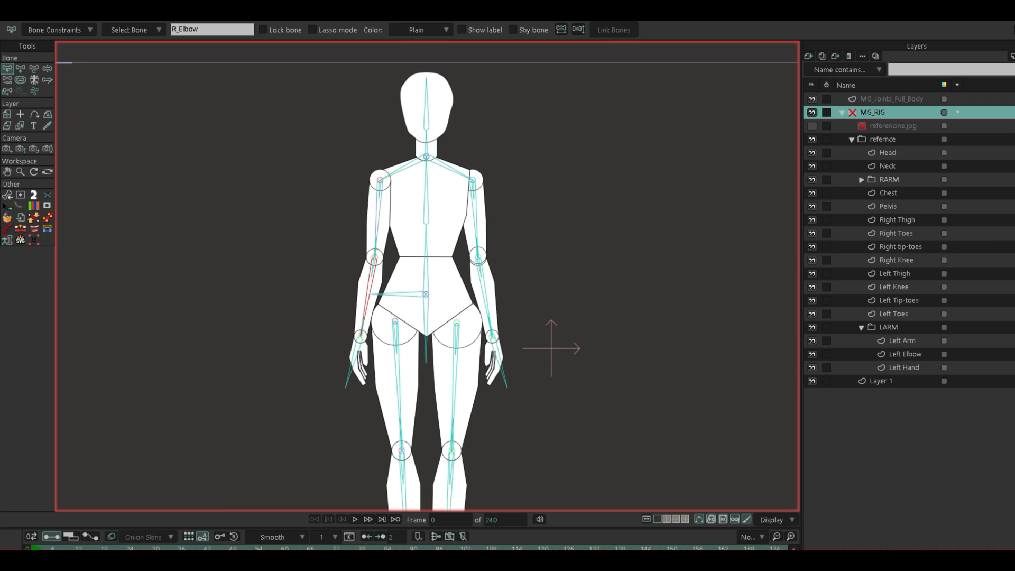
left_click(889, 180)
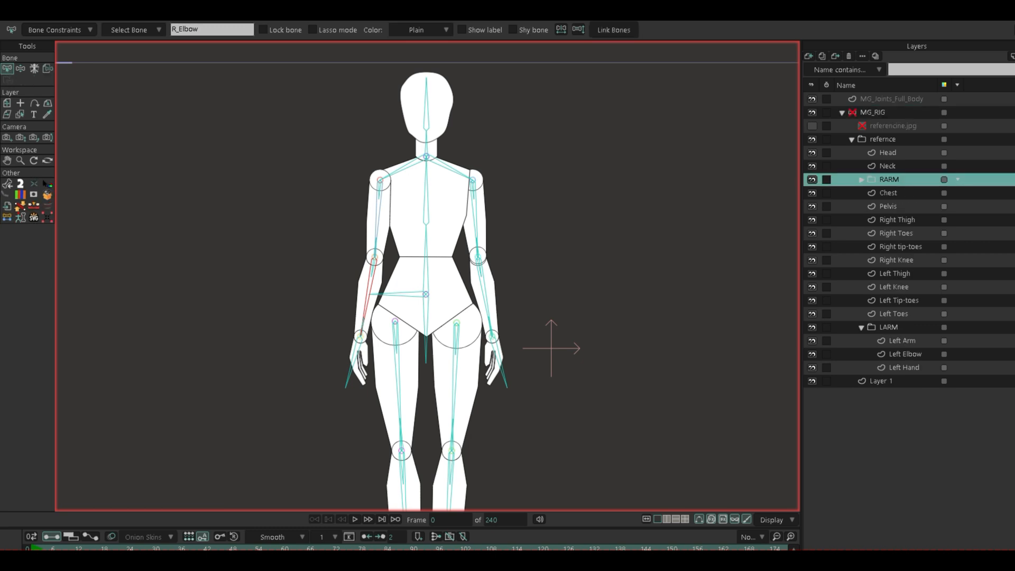
left_click_drag(889, 180, 889, 200)
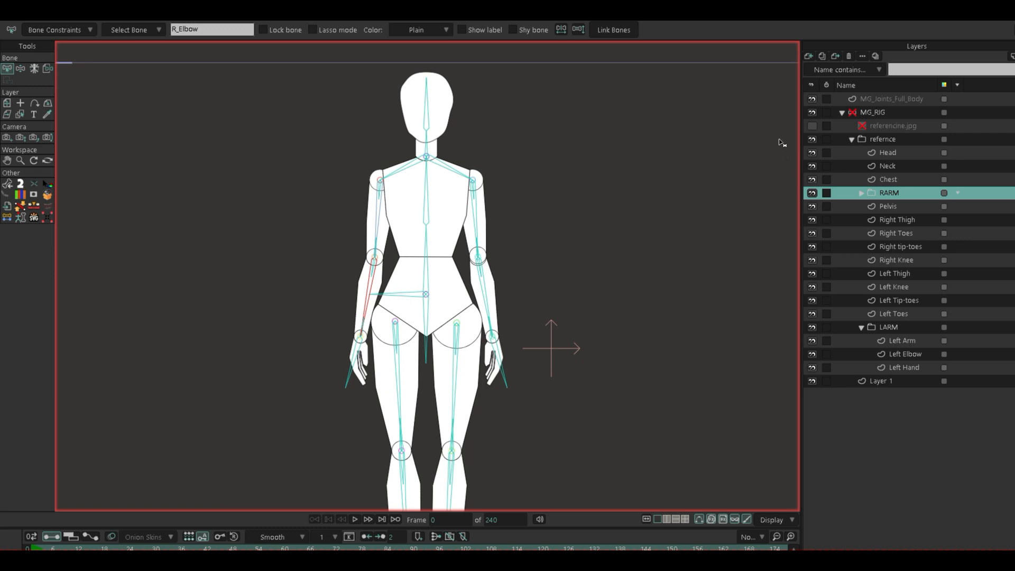
Test the right arm on MG_RIG with Manipulate Bones by raising the forearm across the chest, then reset the pose
left_click(873, 113)
key("z")
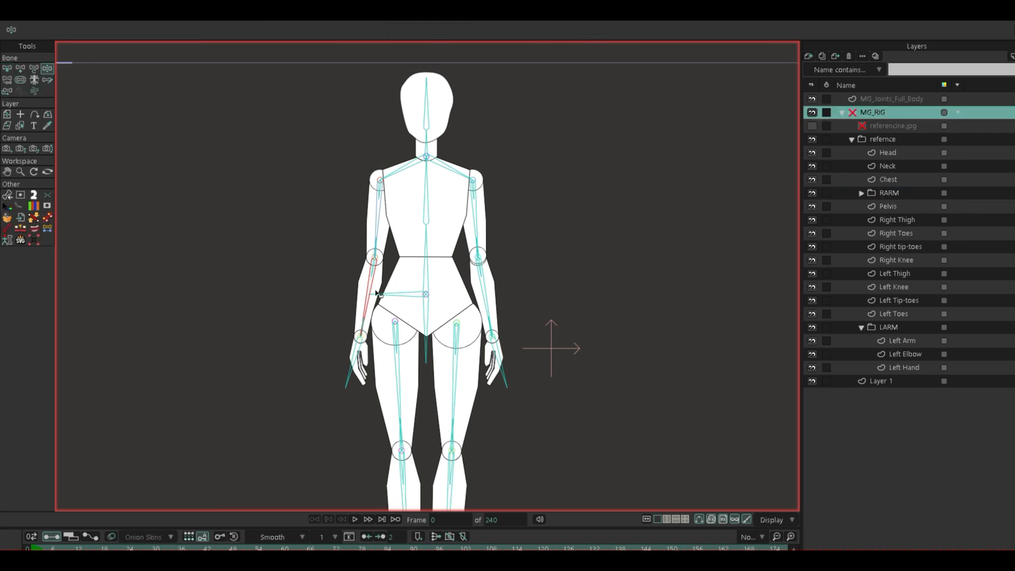
left_click_drag(371, 290, 444, 151)
left_click(7, 68)
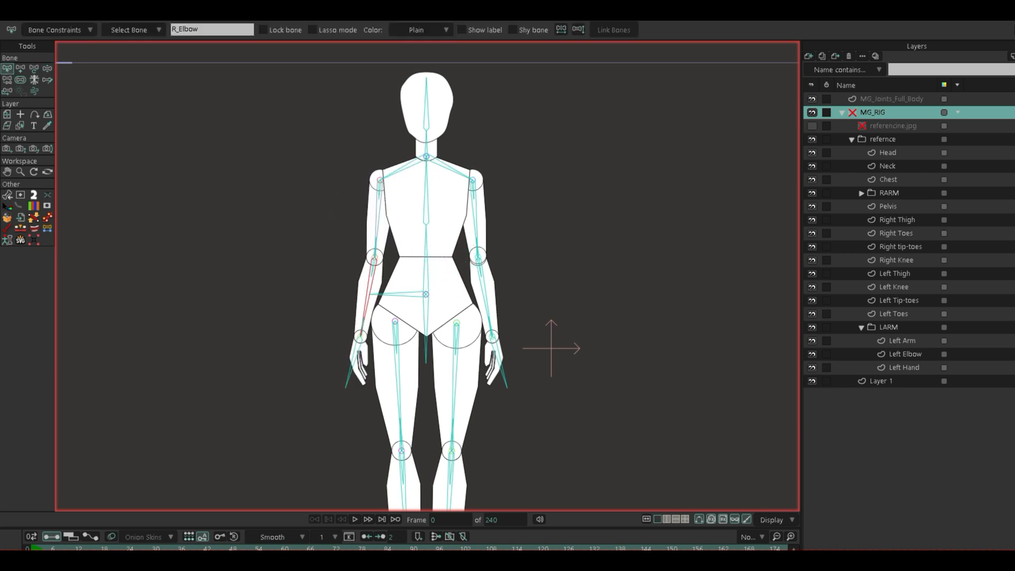
Move the RARM group directly below the Pelvis layer and test the right arm's movement with Manipulate Bones
left_click(889, 193)
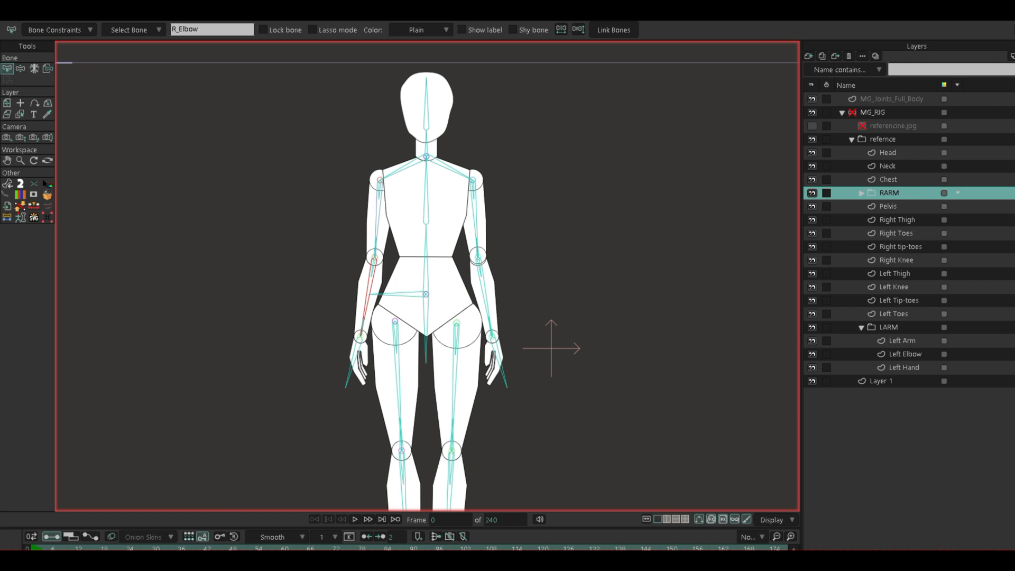
left_click_drag(889, 193, 889, 212)
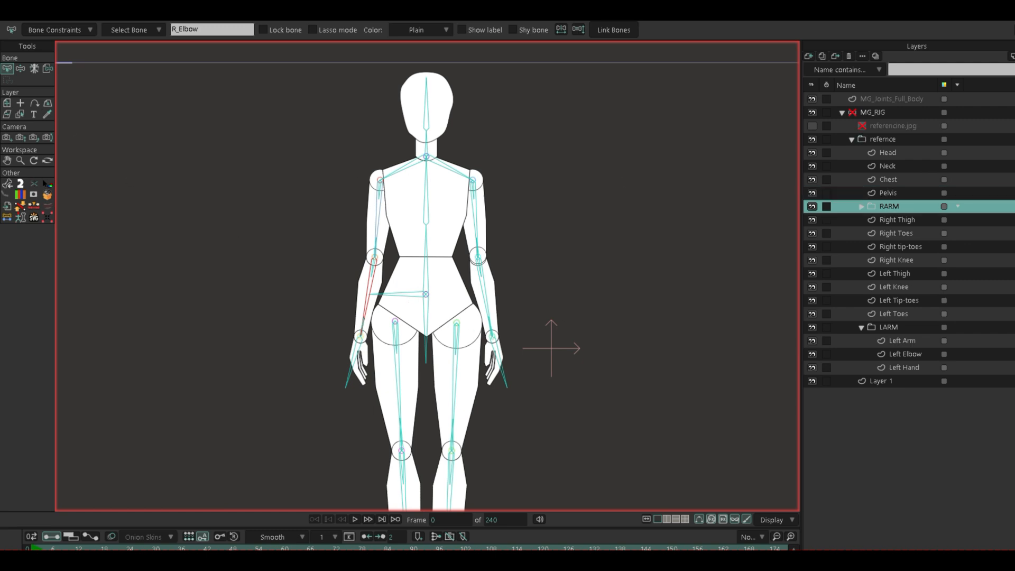
key("t")
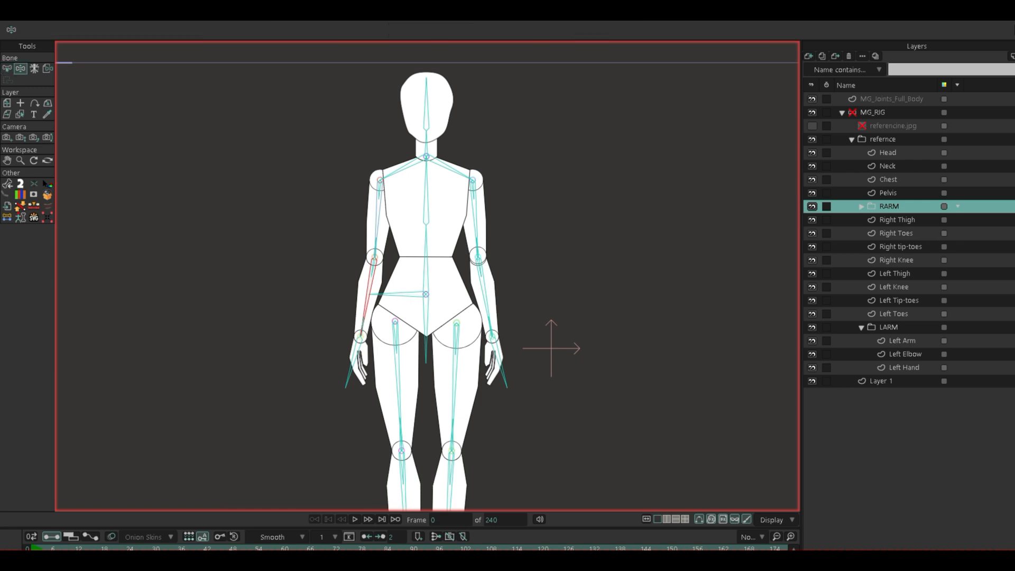
left_click_drag(368, 300, 388, 278)
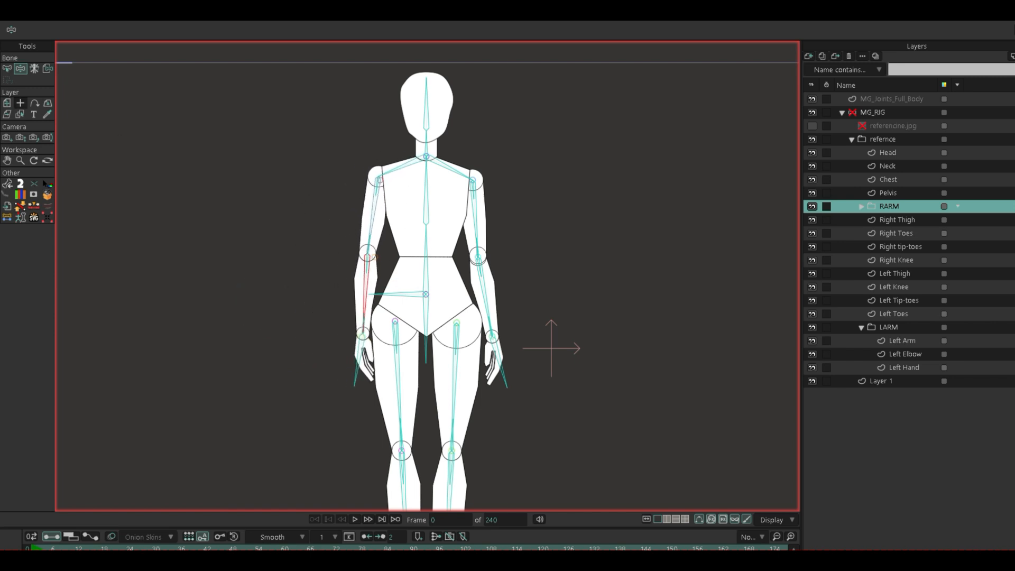
Test the left arm by swinging its forearm and hand outward from the body, then reset the pose
left_click_drag(495, 313, 510, 255)
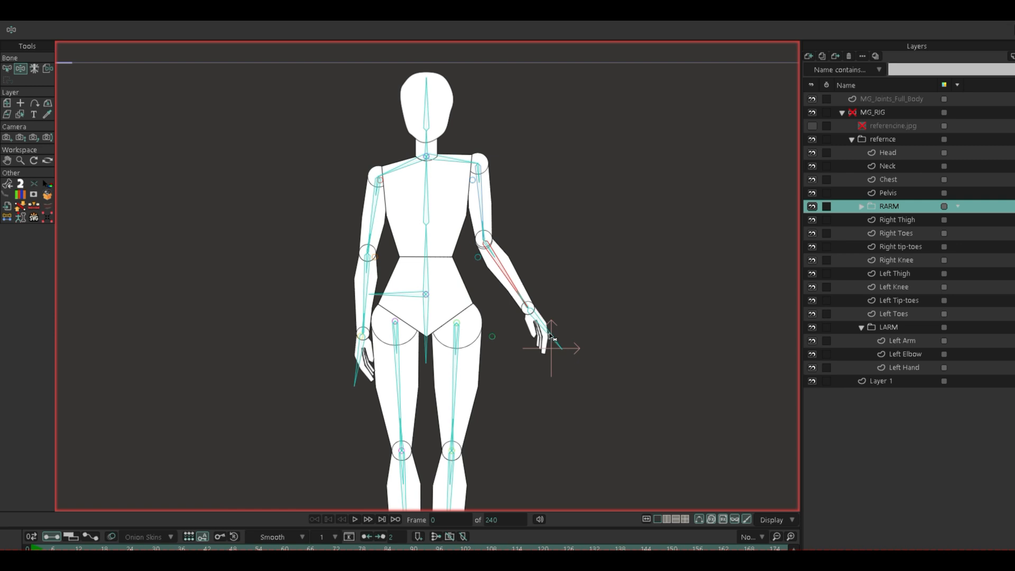
left_click_drag(547, 338, 583, 349)
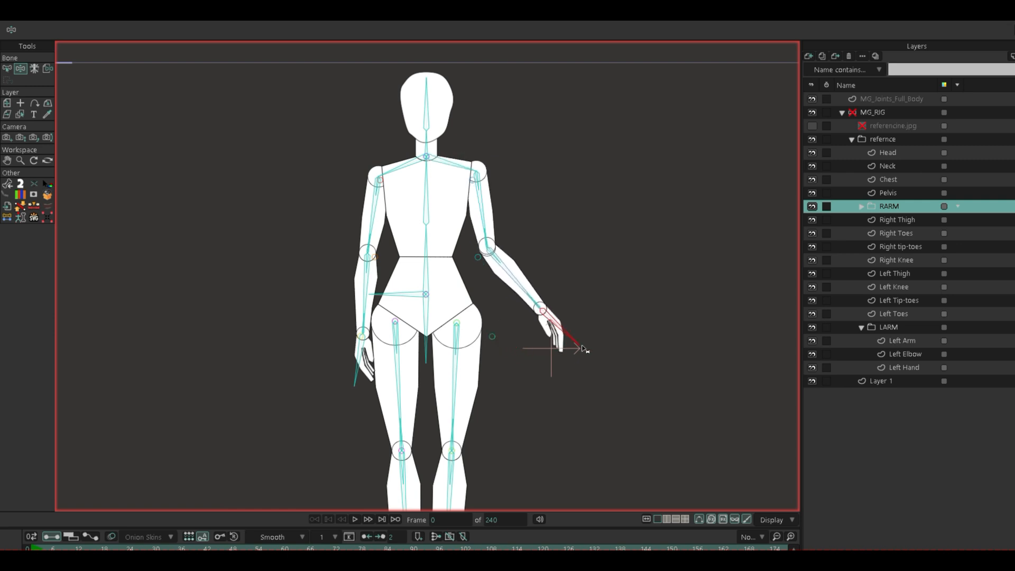
left_click(7, 69)
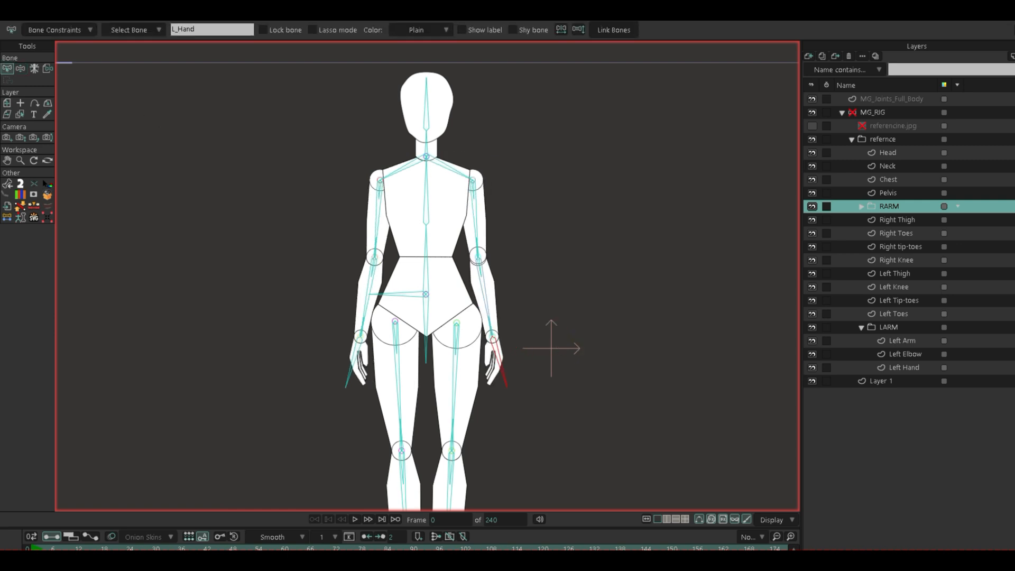
Advance to frame 1 and select the MG_RIG bone layer
left_click_drag(483, 444, 477, 266)
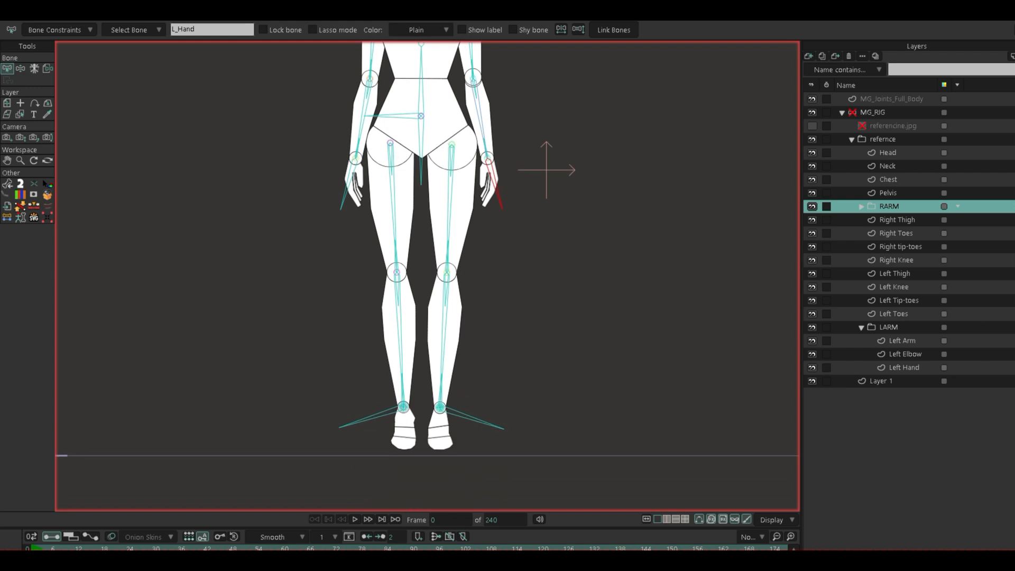
left_click(368, 519)
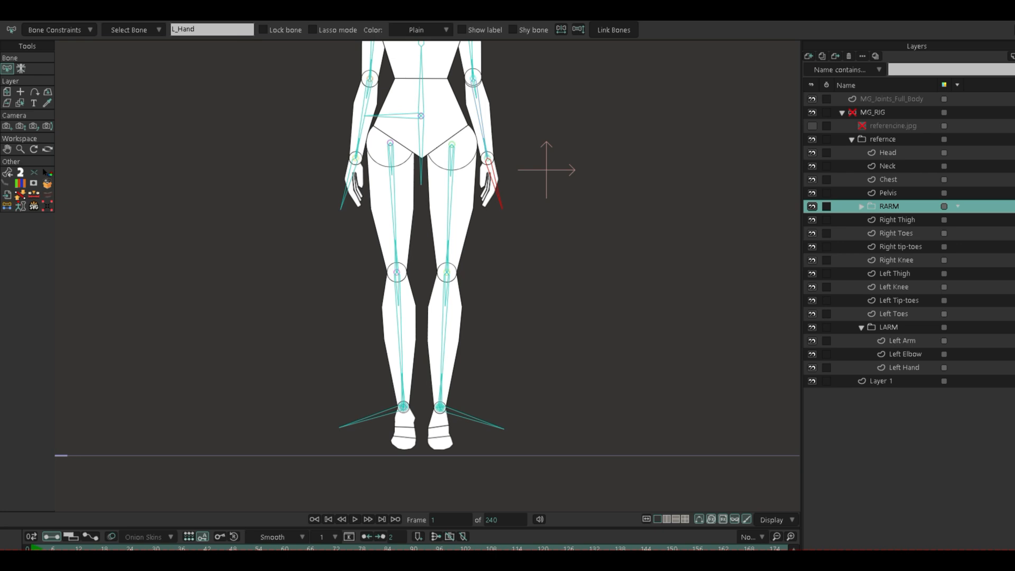
left_click(873, 112)
Pose the right leg with Manipulate Bones, swinging the shin outward at the knee from the ankle bone and turning the foot outward
left_click(405, 406)
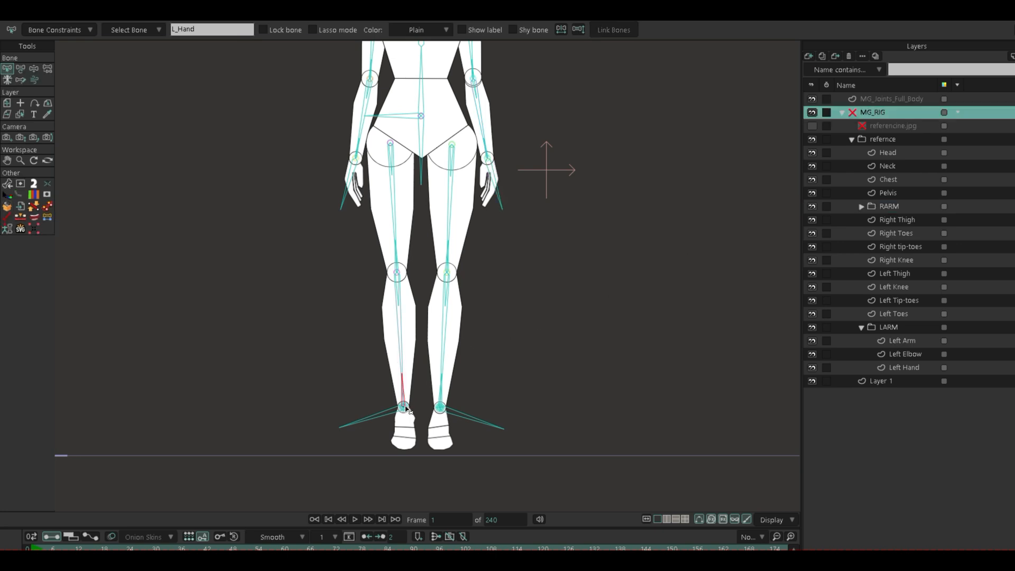
left_click(403, 406)
left_click(34, 68)
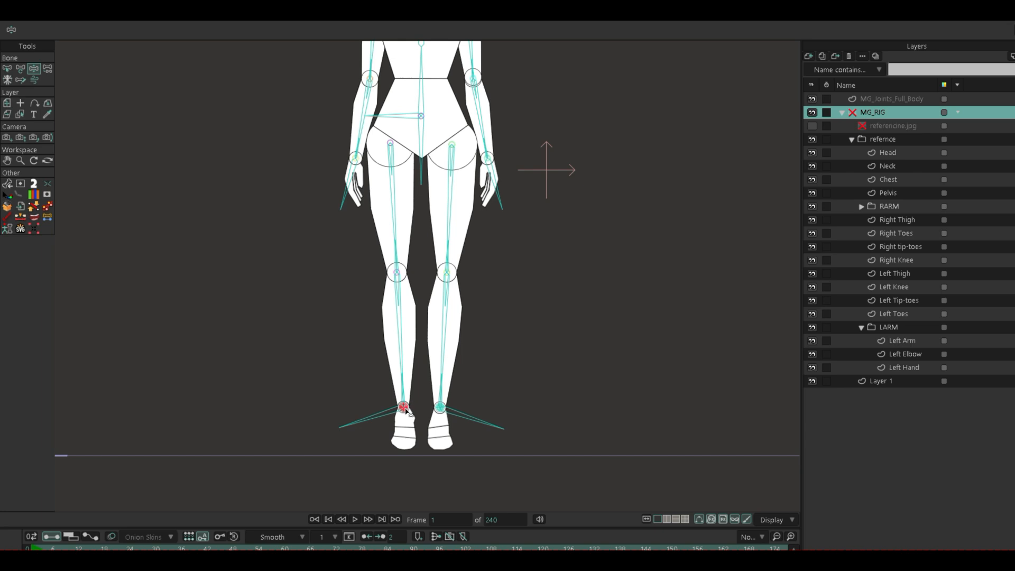
left_click_drag(407, 411, 258, 294)
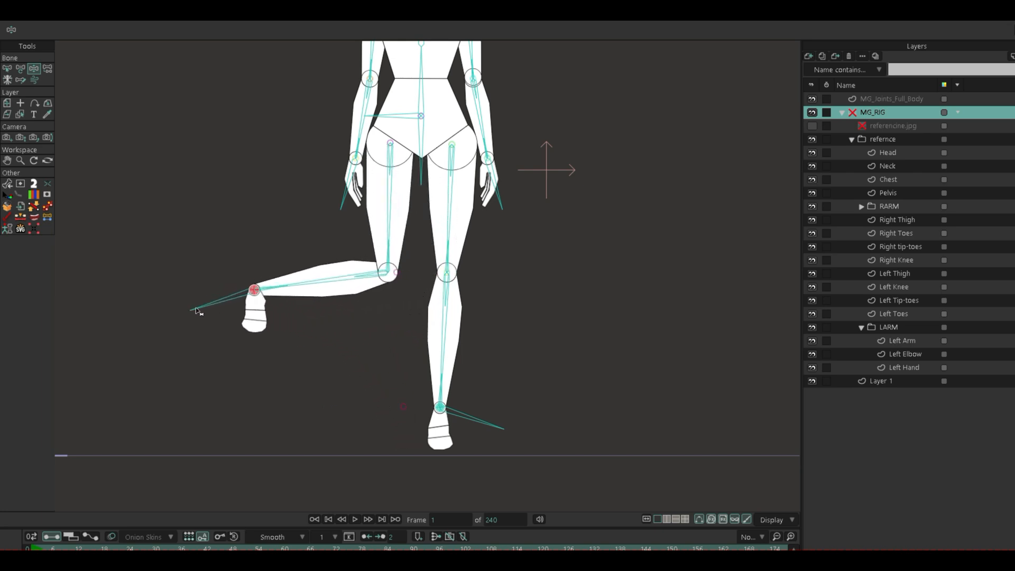
left_click_drag(196, 311, 228, 255)
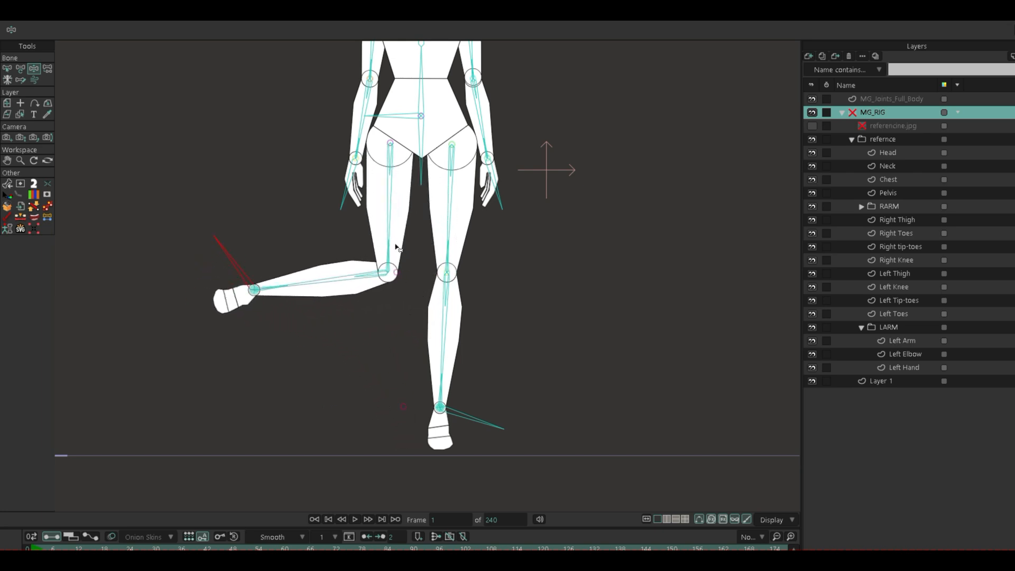
Raise the left thigh outward with the knee bent from the ankle bone, and bring the left hand up over the thigh
scroll(396, 247, "down", 4)
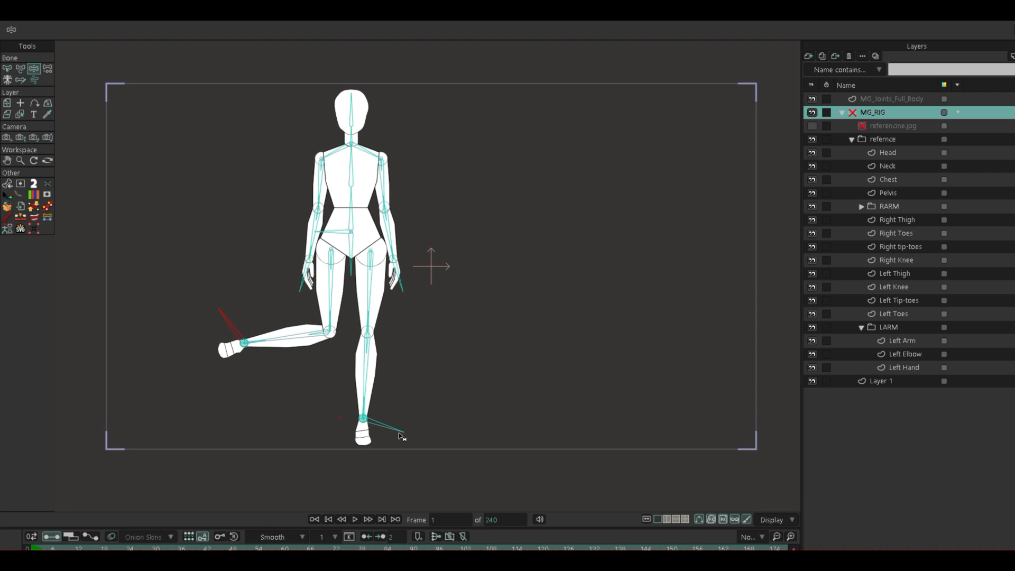
left_click(366, 422)
left_click_drag(359, 424, 463, 355)
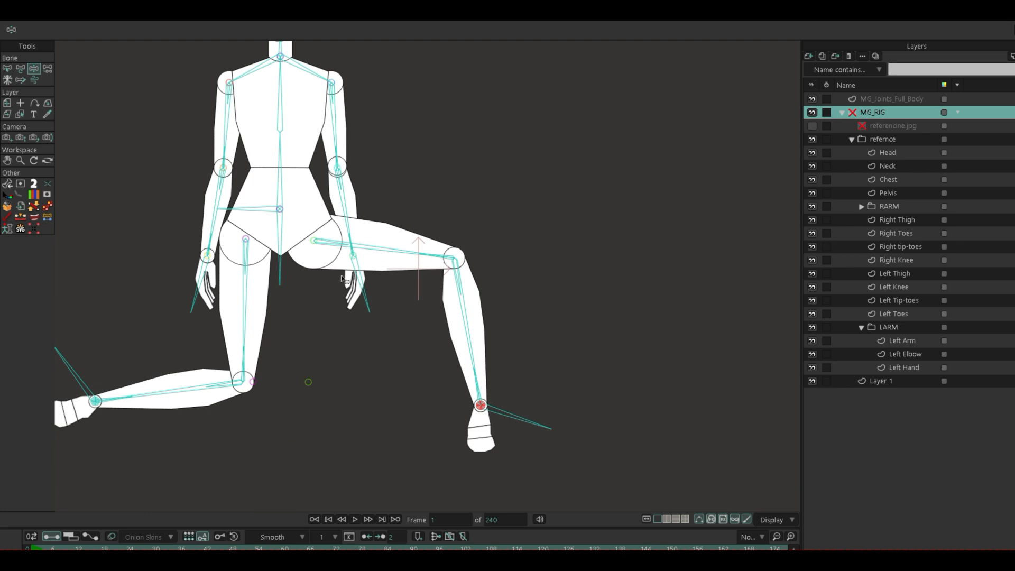
left_click_drag(366, 307, 486, 189)
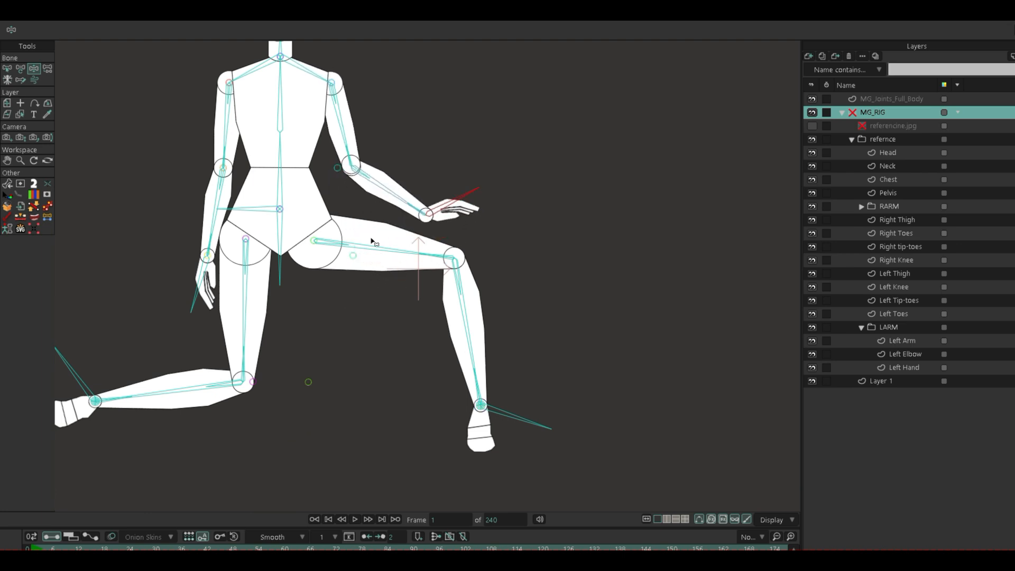
Adjust the right arm pose by moving the right hand inward and up toward the hip with Manipulate Bones
left_click_drag(202, 291, 225, 265)
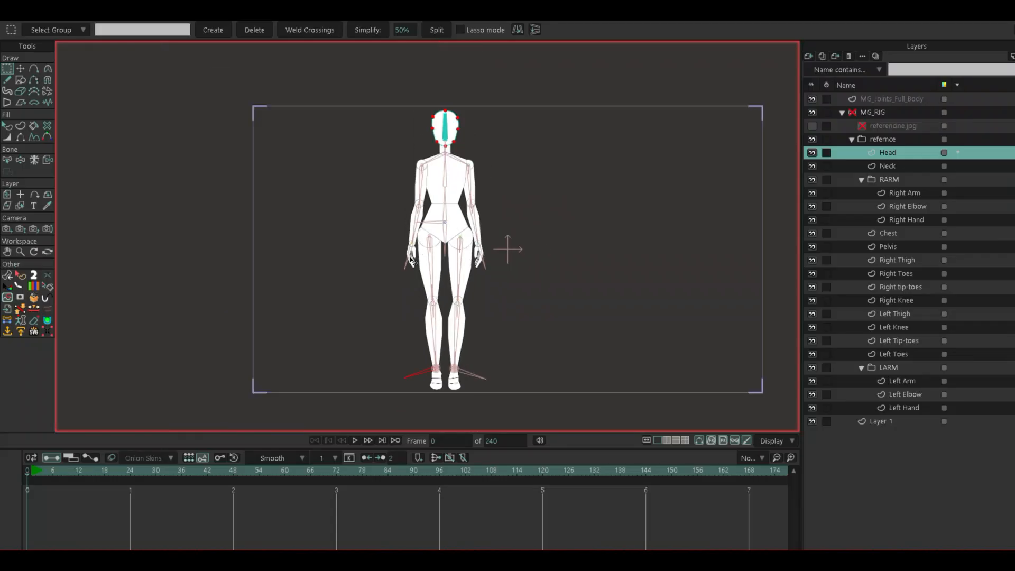
Shrink the timeline to enlarge the canvas and select the MG_RIG bone layer at frame 0
scroll(411, 260, "down", 2)
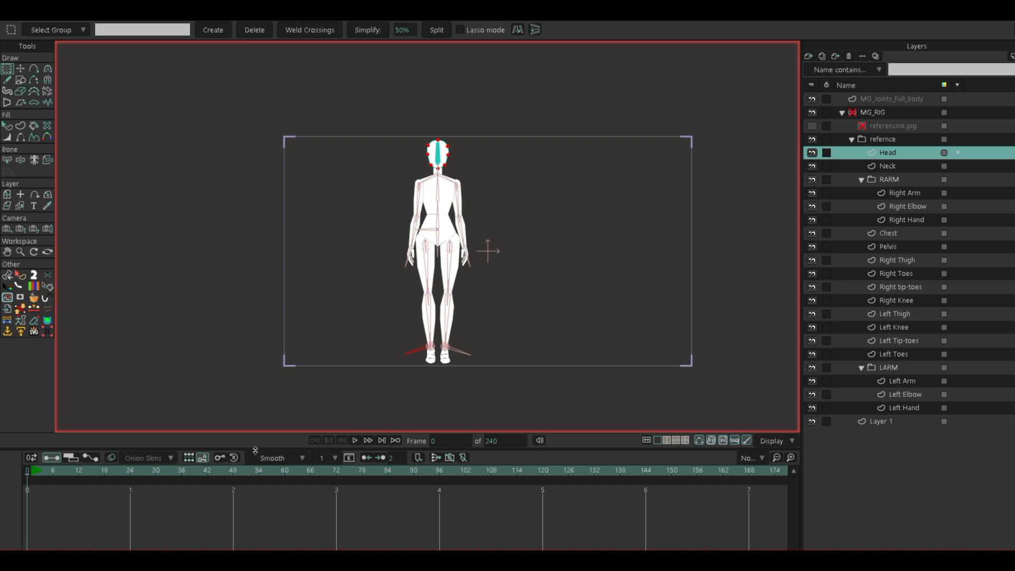
left_click_drag(256, 450, 271, 529)
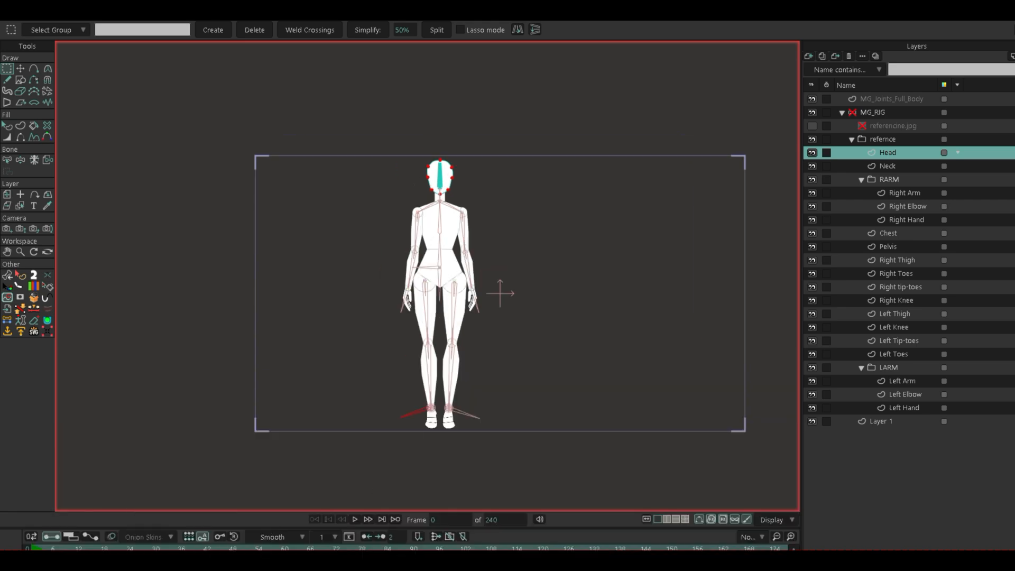
left_click(874, 112)
scroll(552, 240, "up", 1)
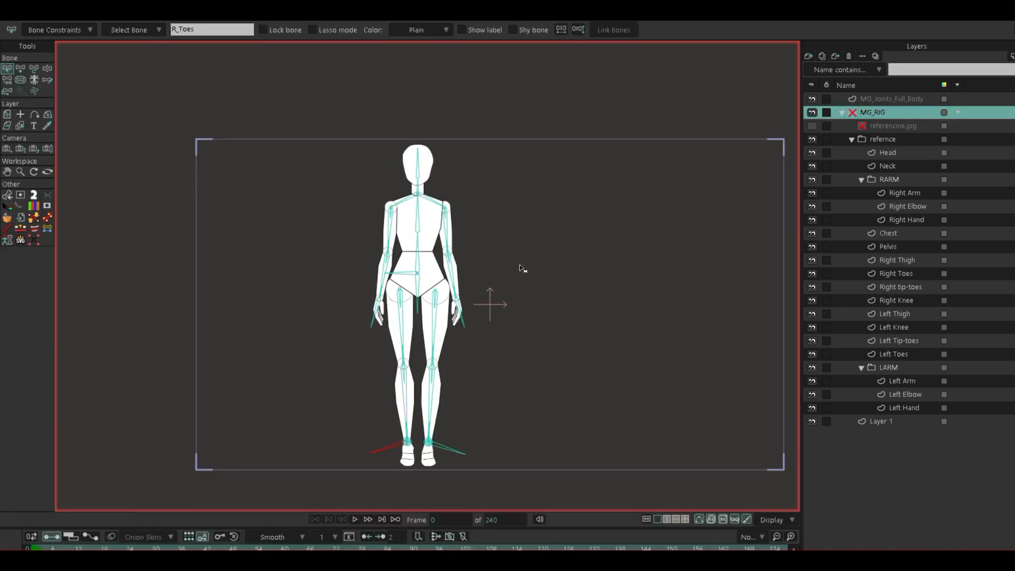
With Manipulate Bones, tilt the mannequin's head sideways and fold the right forearm up toward the chest
key("z")
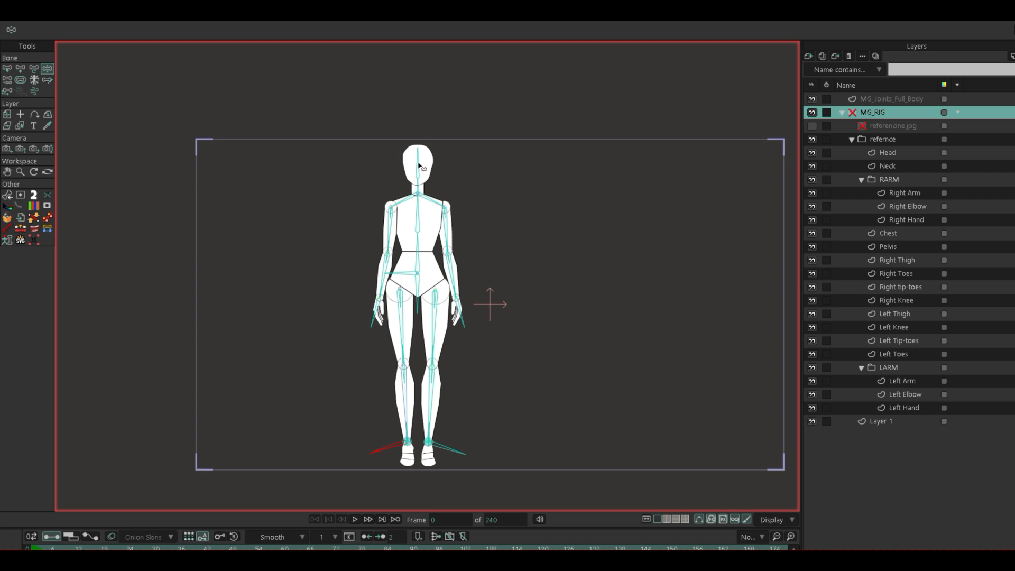
left_click_drag(419, 166, 403, 168)
scroll(407, 246, "up", 2)
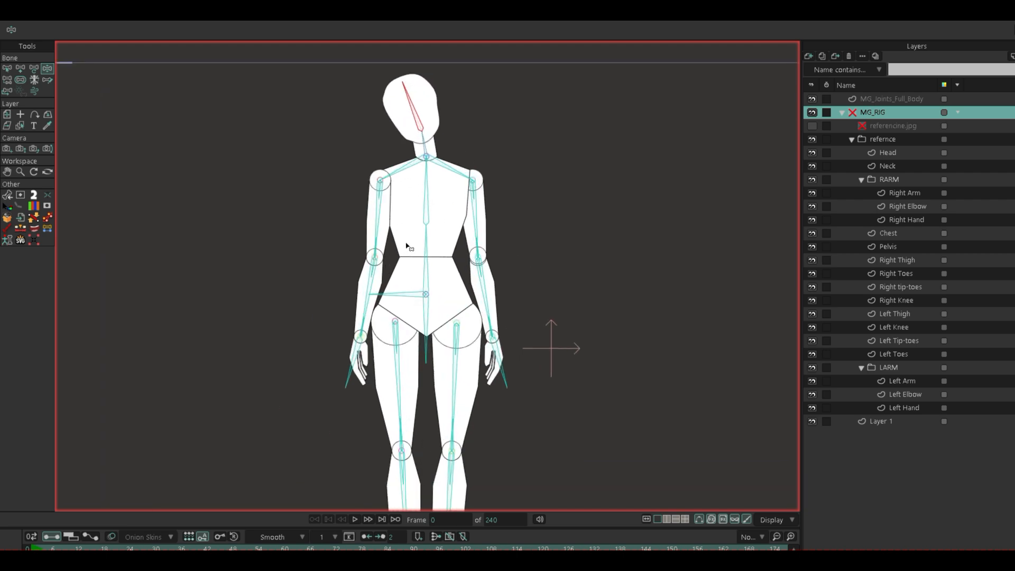
left_click(376, 232)
left_click_drag(368, 291, 408, 206)
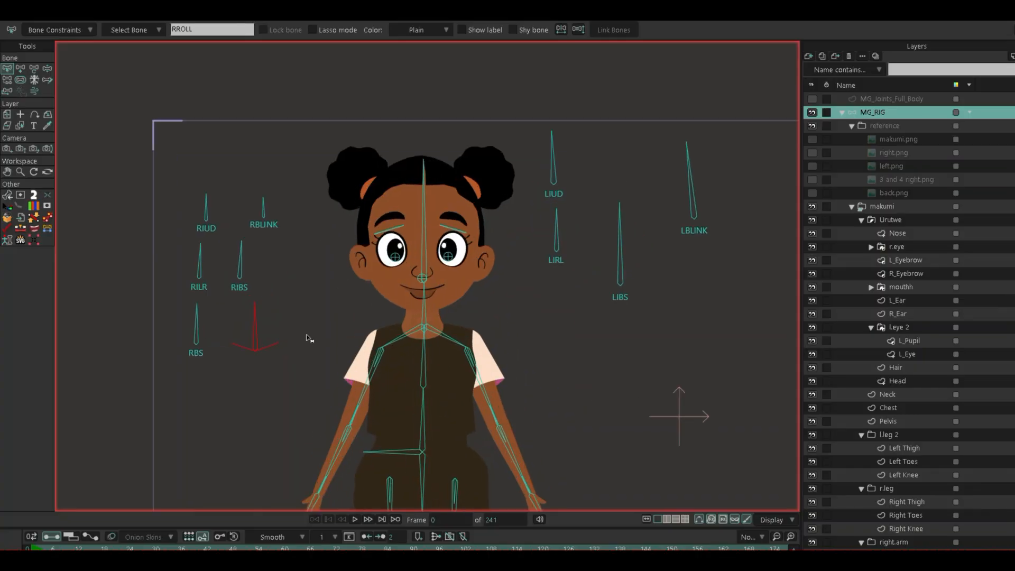
On the makumi character's rig, rotate the RBLINK bone with Manipulate Bones to close the right eye
scroll(312, 338, "up", 2)
left_click(247, 140)
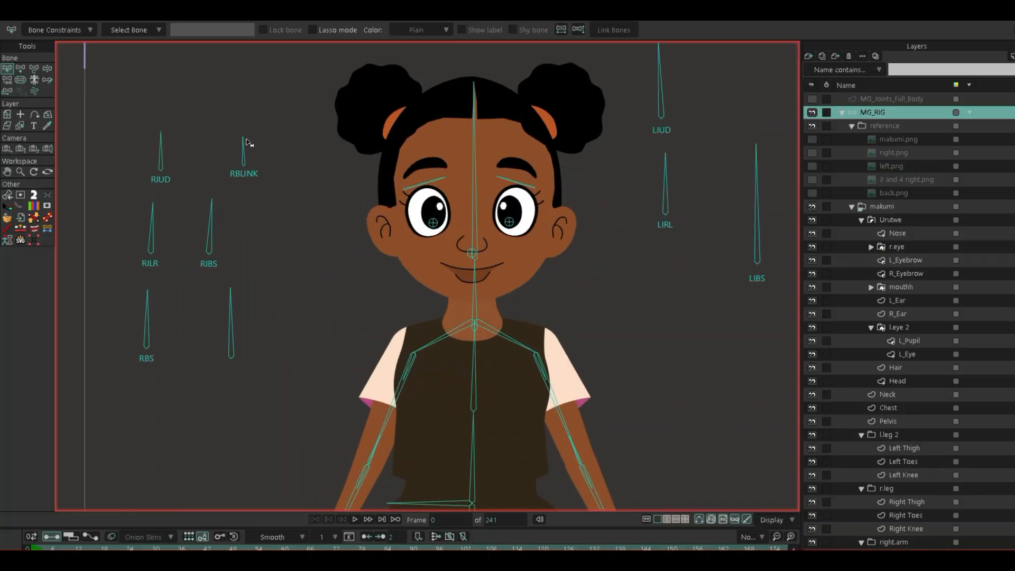
left_click(47, 68)
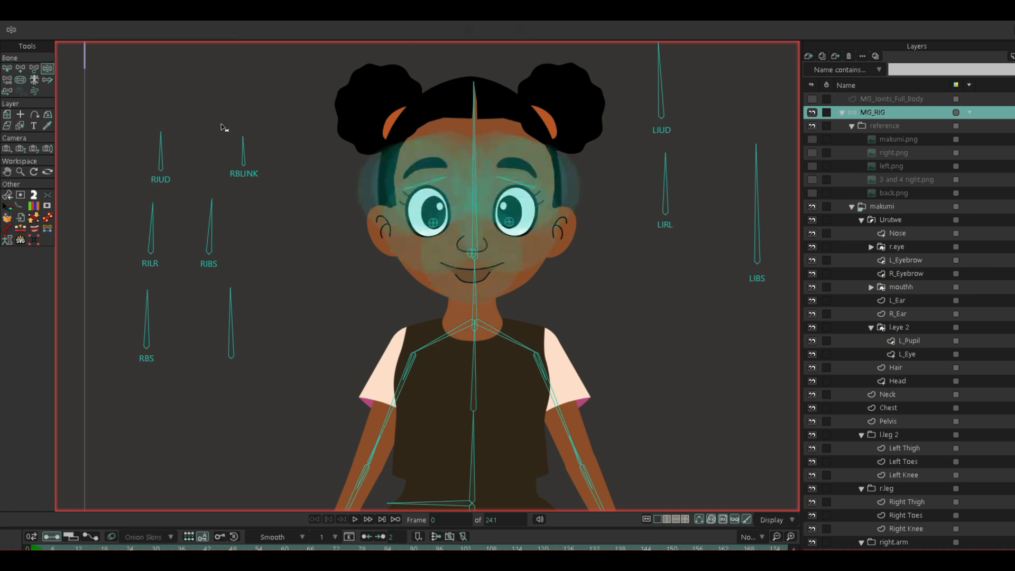
left_click_drag(244, 140, 211, 152)
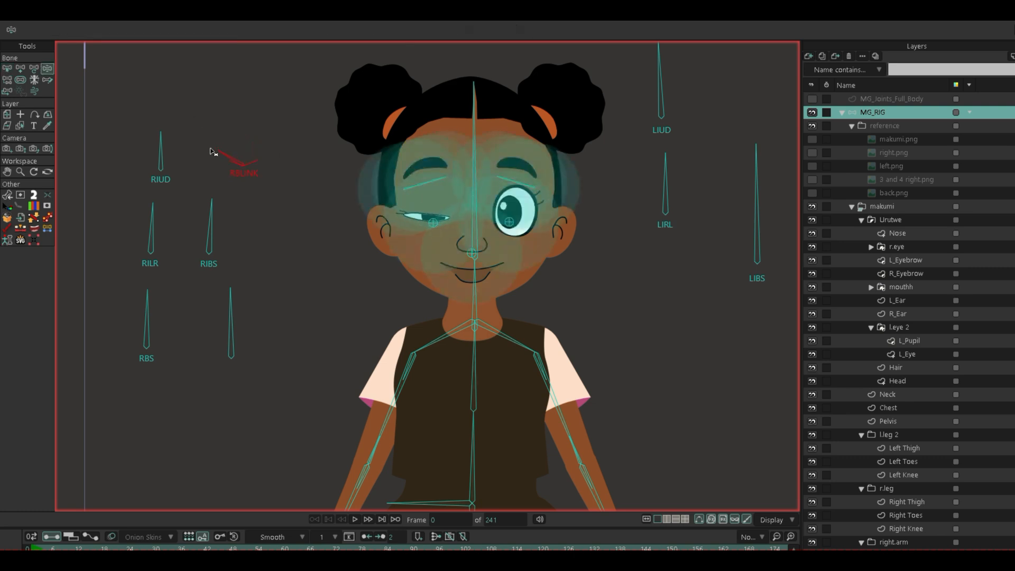
Test the left iris by rotating the LIUD and LIRL bones, and swing both back close to upright
left_click_drag(664, 60, 539, 118)
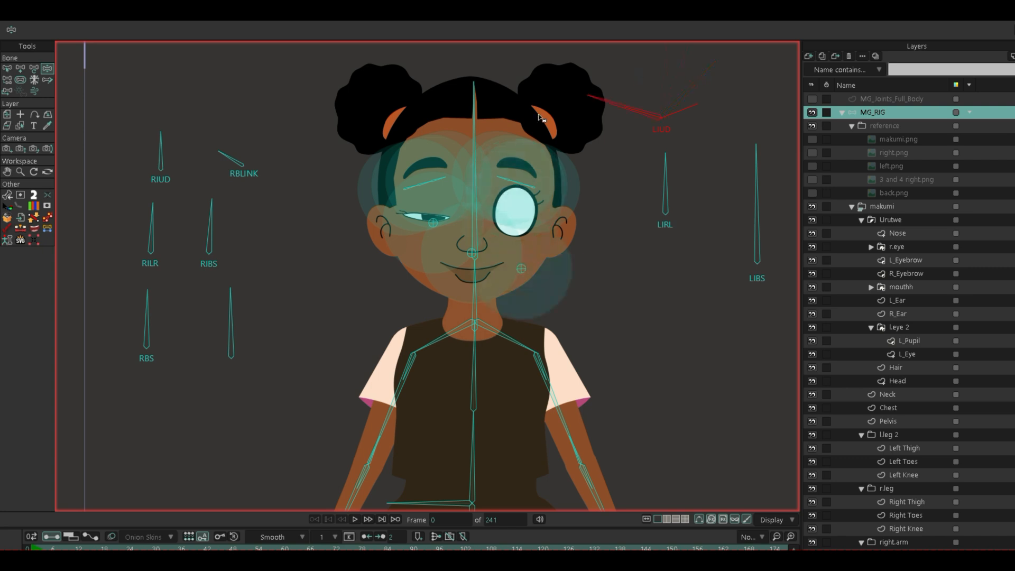
left_click_drag(667, 167, 719, 203)
left_click_drag(594, 90, 668, 100)
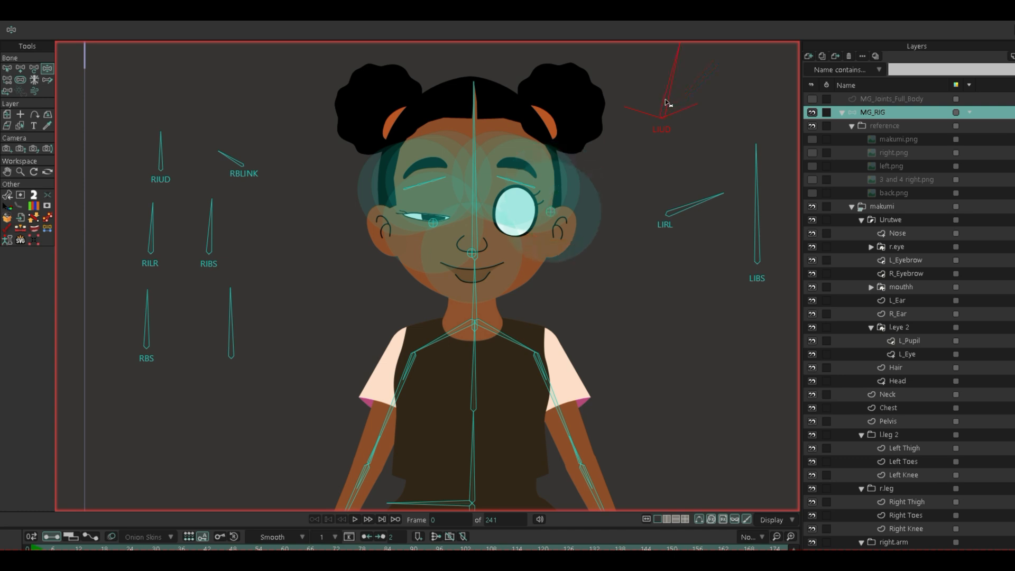
left_click_drag(687, 207, 667, 201)
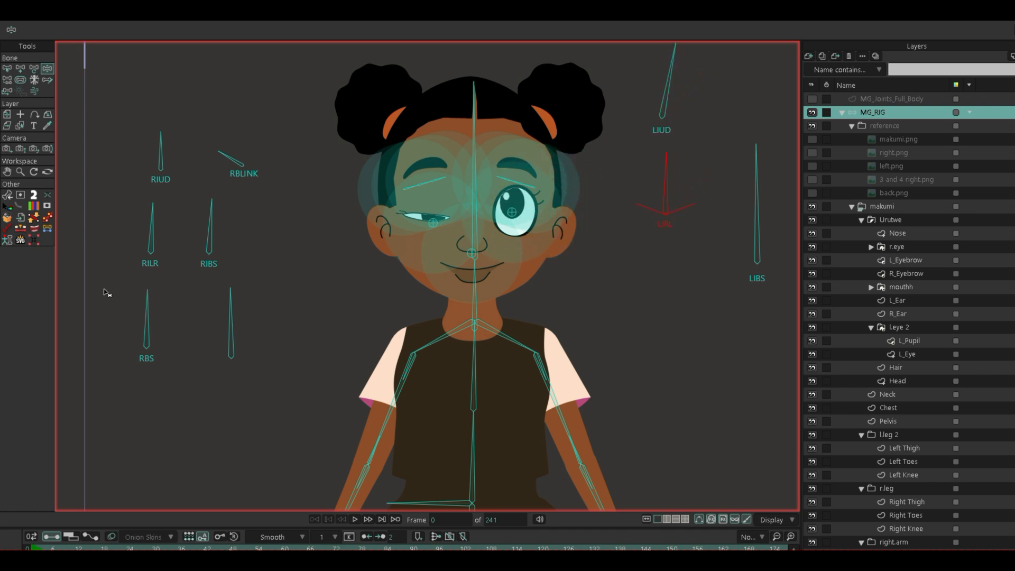
Select the RIBS bone and examine the rig's smart bone actions in the Actions window, closing it when finished
left_click_drag(215, 207, 228, 47)
left_click(194, 6)
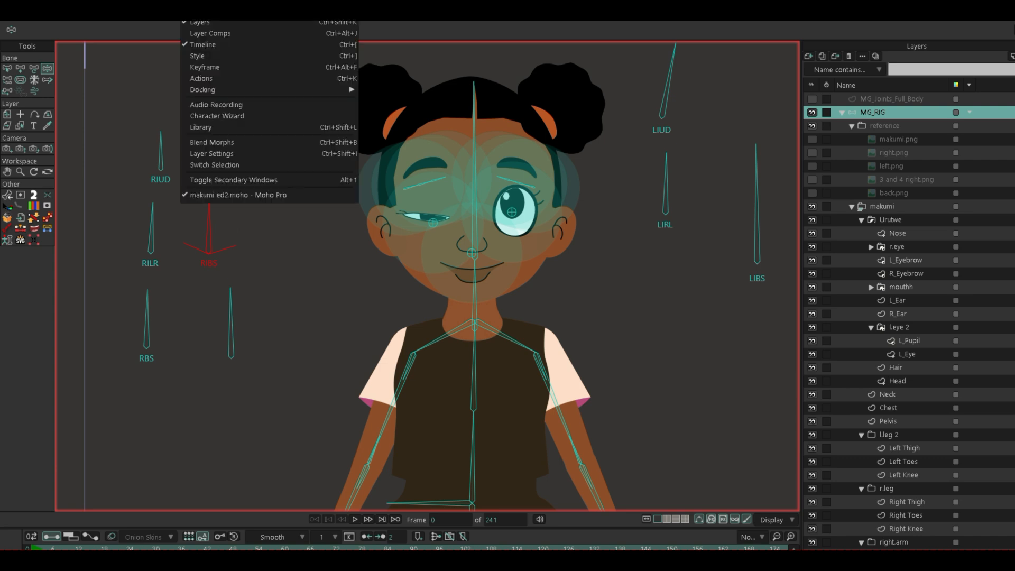
left_click(212, 78)
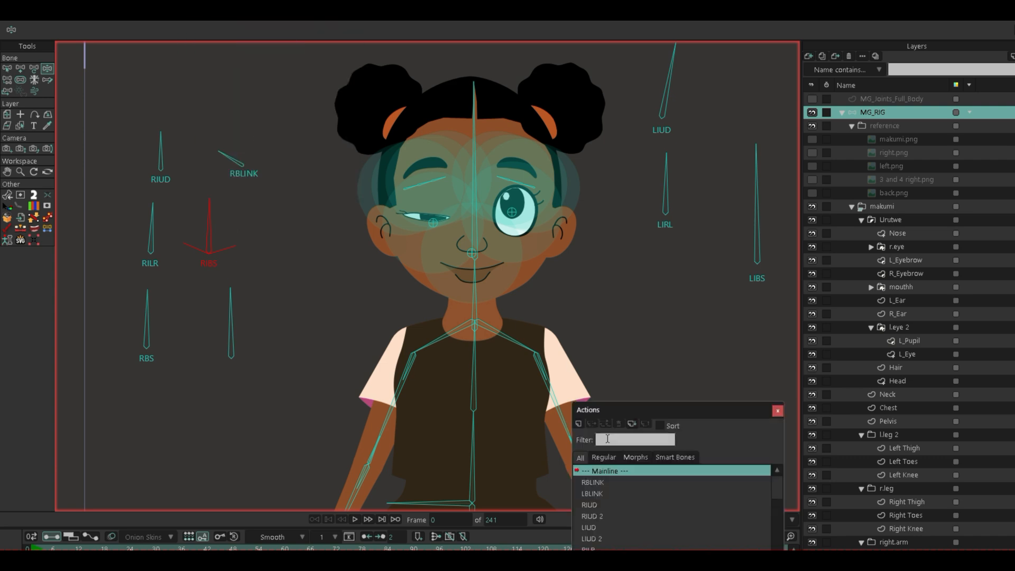
left_click_drag(642, 409, 648, 204)
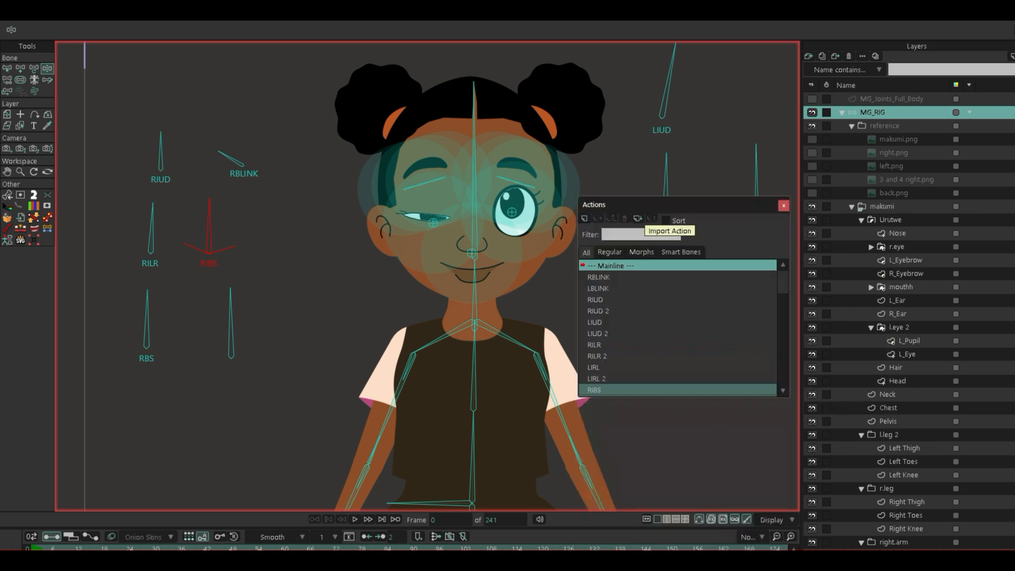
scroll(678, 328, "down", 3)
scroll(677, 328, "up", 2)
scroll(677, 327, "down", 3)
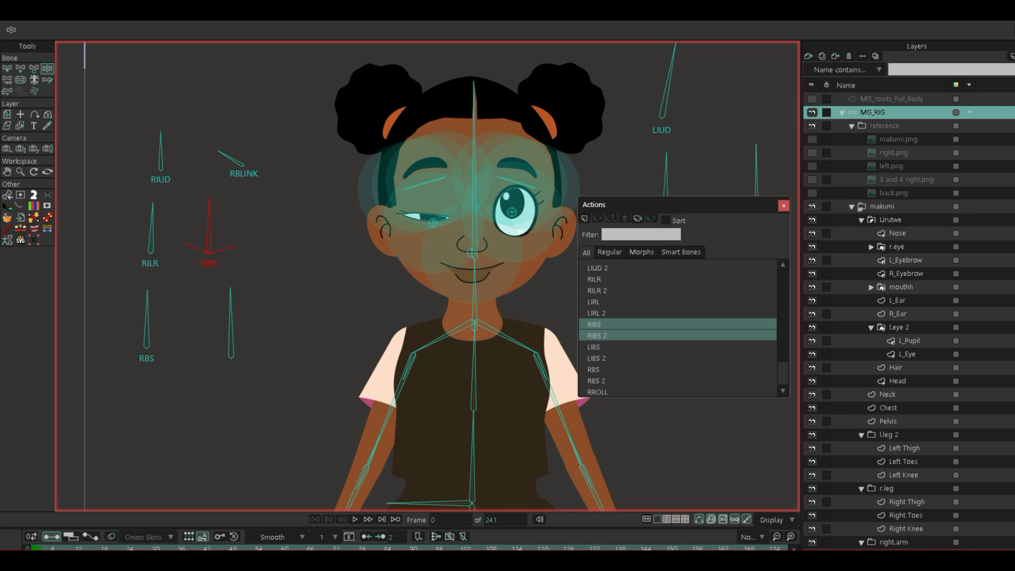
left_click(784, 206)
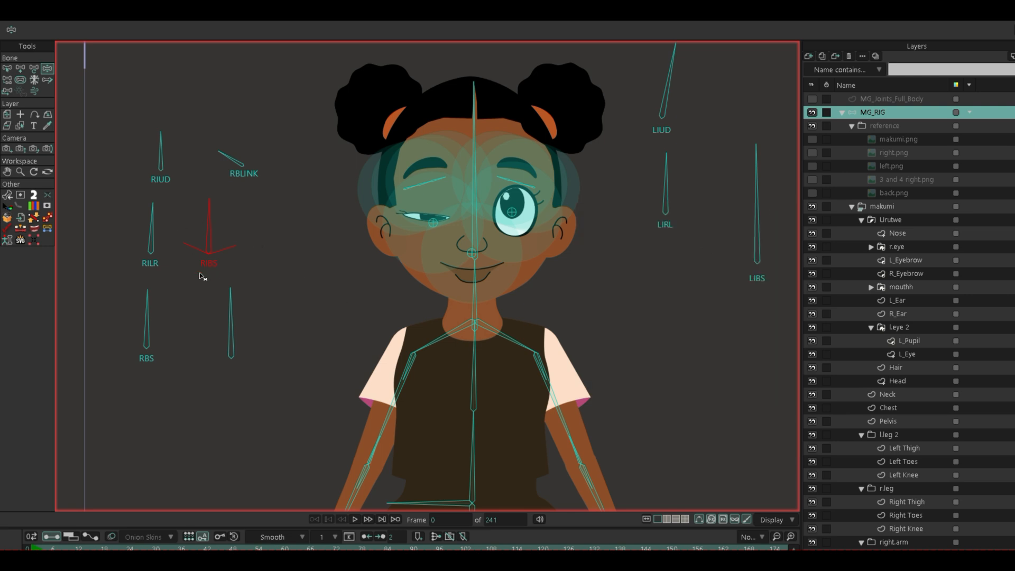
Swing the RBLINK bone back toward upright to reopen the right eye, and rotate the unlabelled RROLL bone to its side
left_click(233, 289)
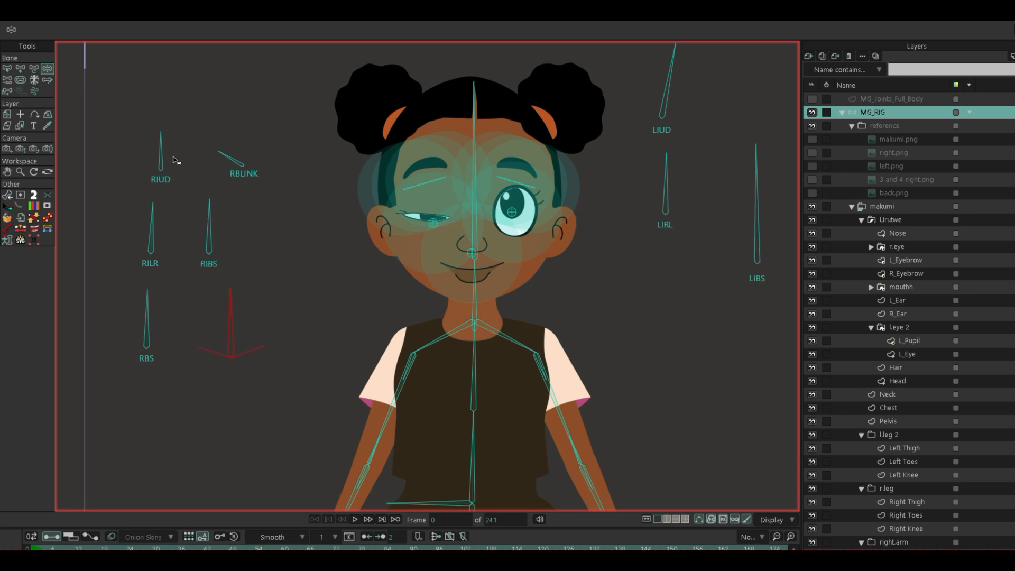
left_click_drag(224, 156, 241, 146)
left_click(241, 290)
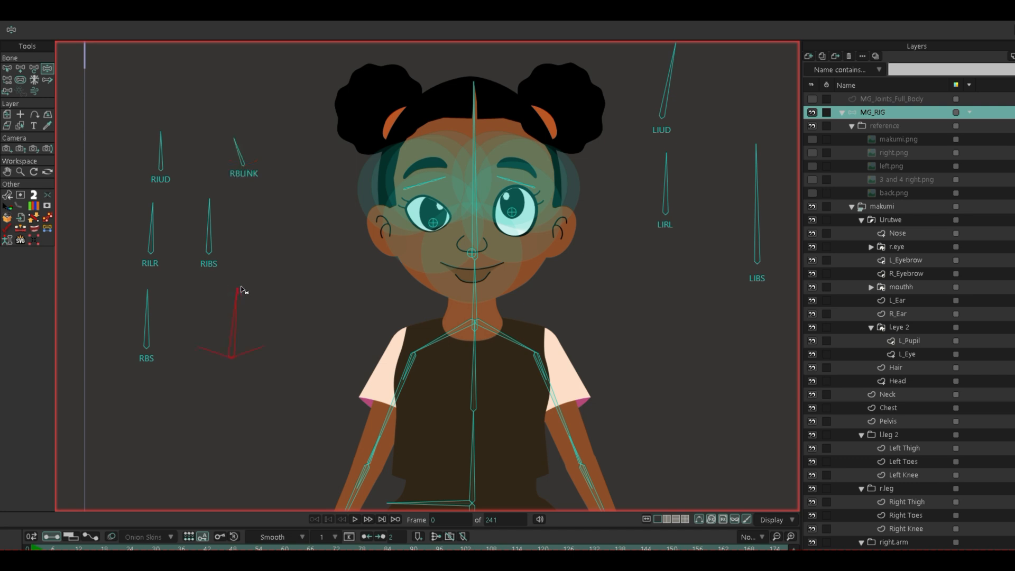
left_click_drag(250, 293, 167, 318)
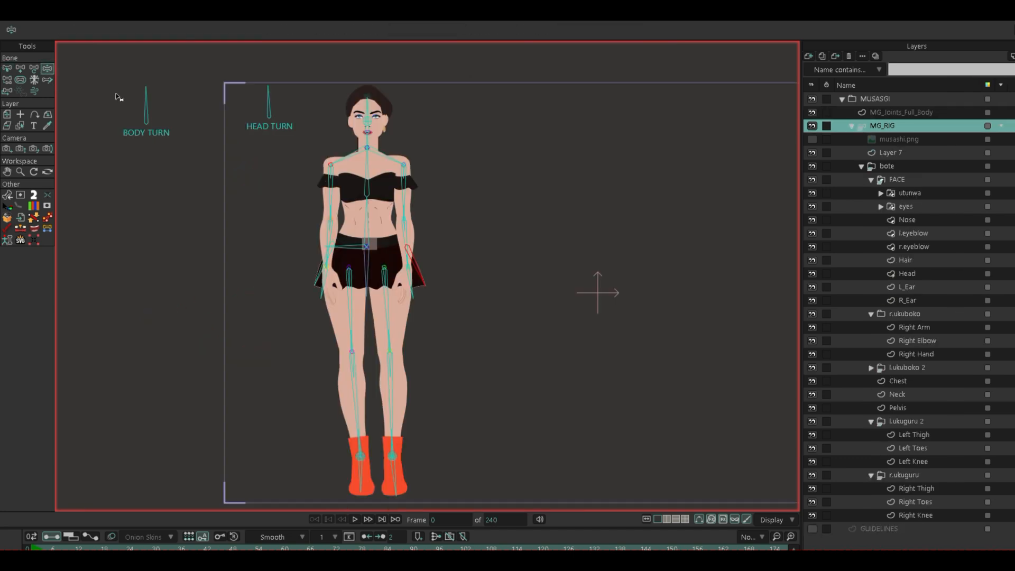
On the MUSASGI character's rig, rotate the HEAD TURN bone both ways to test turning the head
left_click_drag(271, 94, 284, 106)
left_click_drag(285, 101, 255, 97)
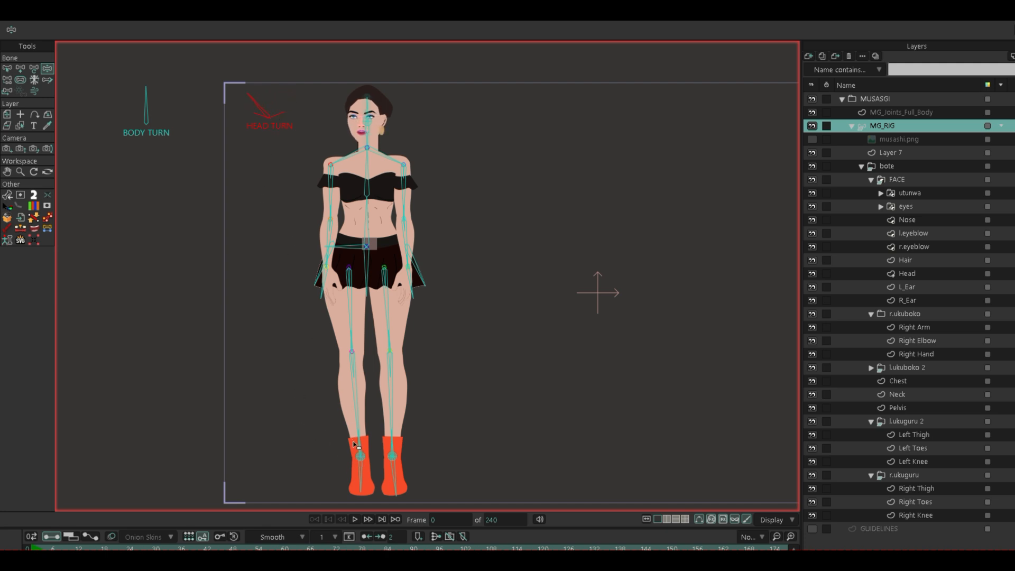
Test the right limbs by bending the knee from the ankle bone and swinging the arm outward, and reset the pose
left_click(362, 466)
left_click_drag(360, 464, 338, 431)
scroll(334, 271, "up", 2)
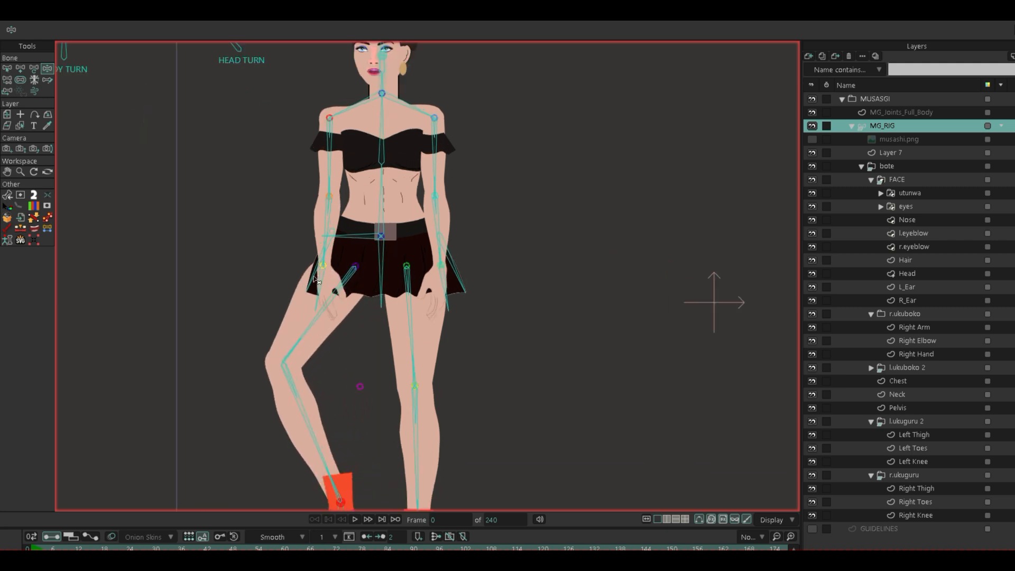
left_click_drag(310, 281, 311, 212)
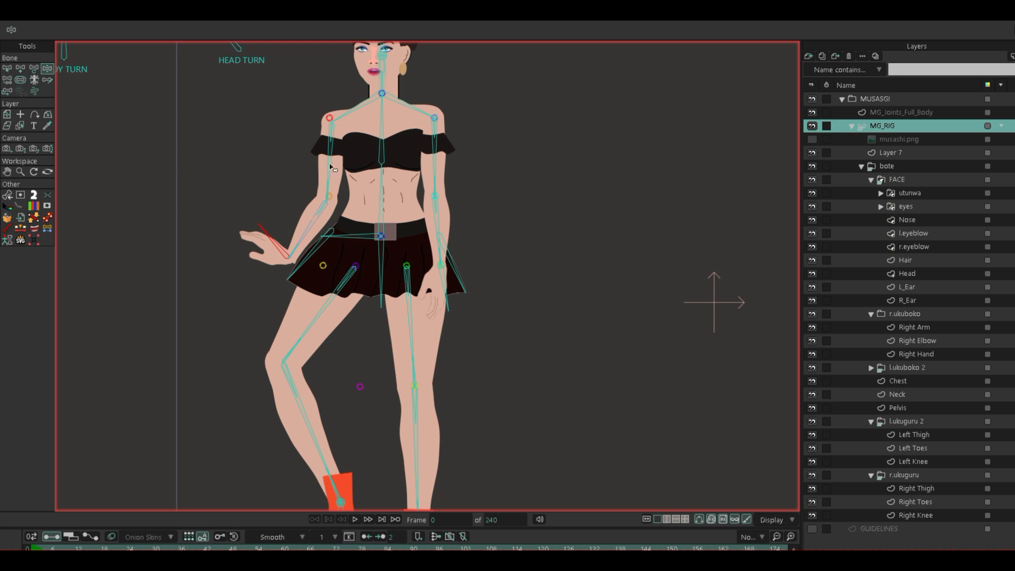
left_click_drag(332, 168, 131, 128)
scroll(260, 112, "down", 2)
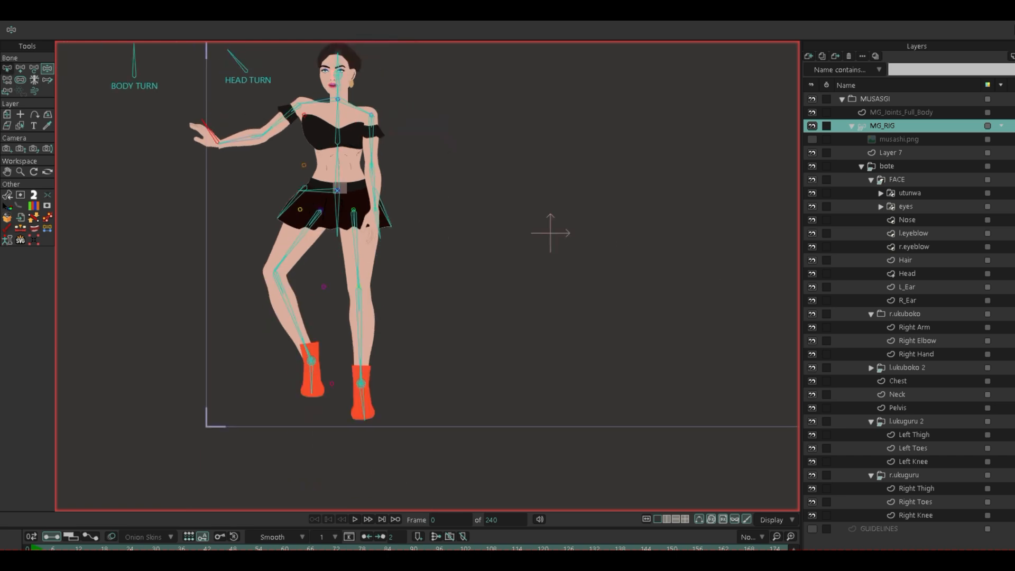
left_click(7, 69)
key("z")
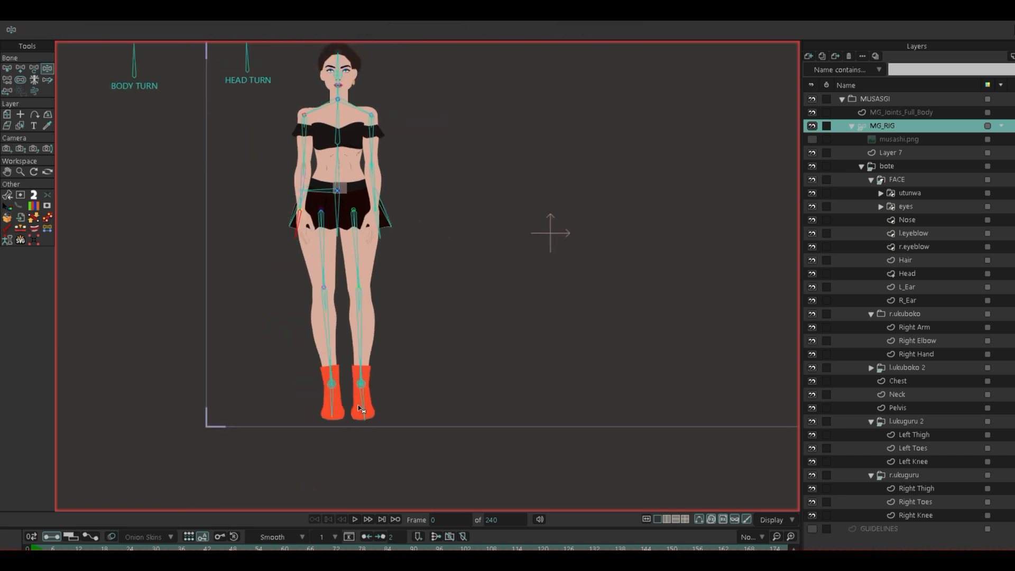
Raise the left leg with the knee bent from the ankle bone, move the left hand outward and lean the chest slightly
left_click_drag(361, 389, 404, 211)
scroll(334, 143, "up", 2)
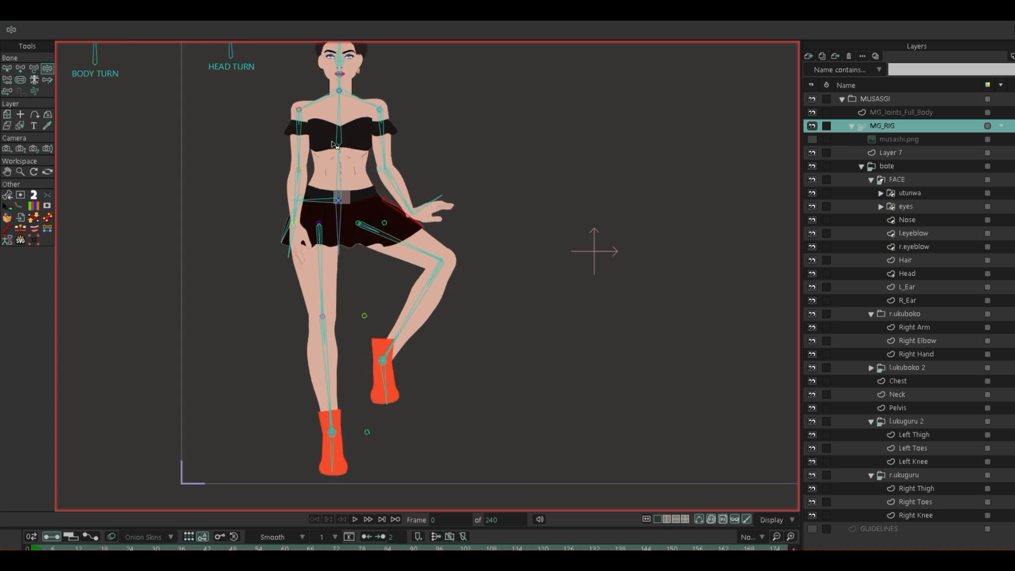
left_click_drag(341, 128, 336, 168)
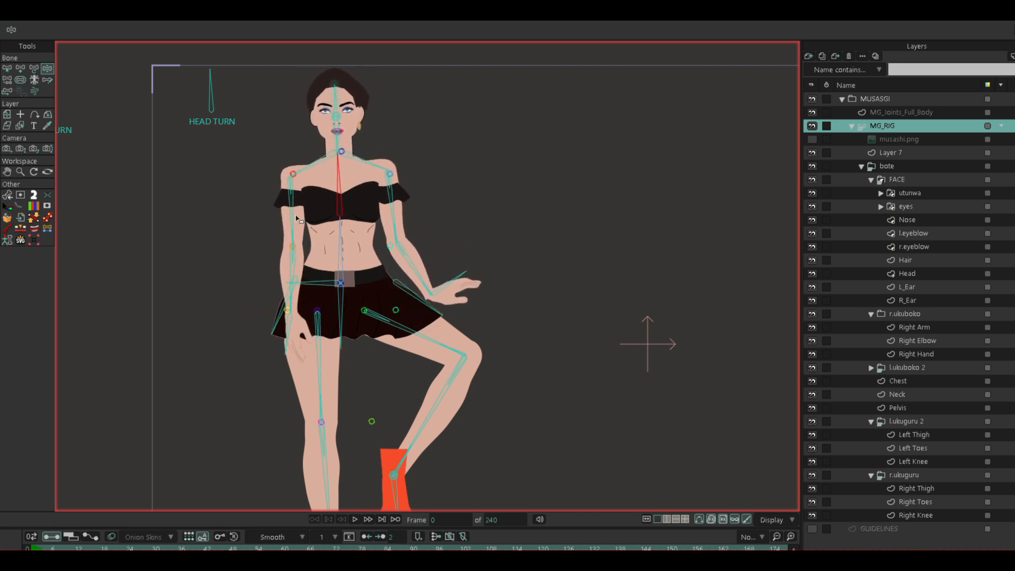
Spread both upper arms outward from the shoulders, keeping the left leg raised
left_click_drag(293, 225, 276, 221)
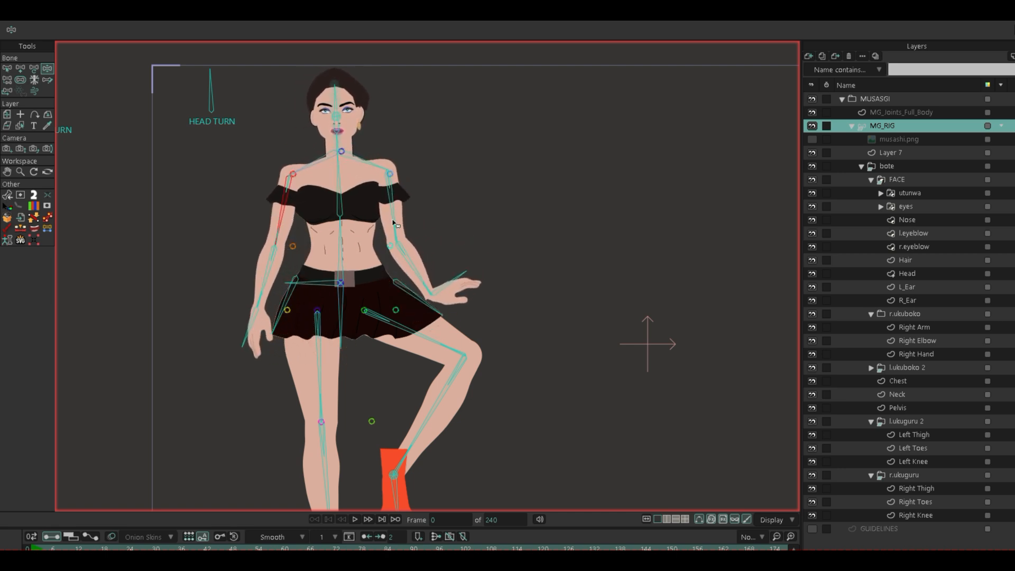
left_click_drag(393, 224, 428, 205)
scroll(385, 209, "down", 2)
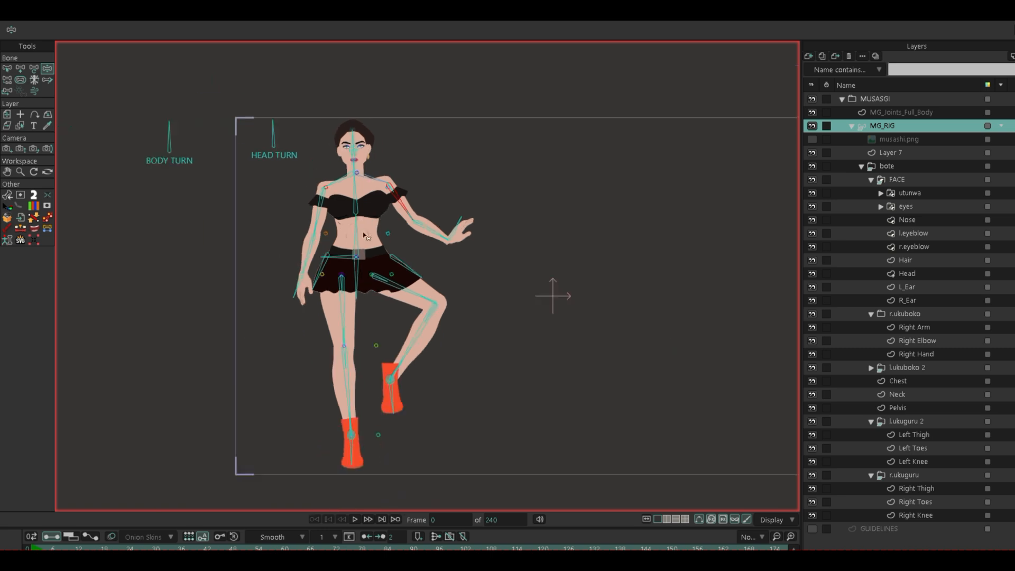
Rotate the HEAD TURN bone sideways to turn the posed character's head
scroll(394, 412, "up", 3)
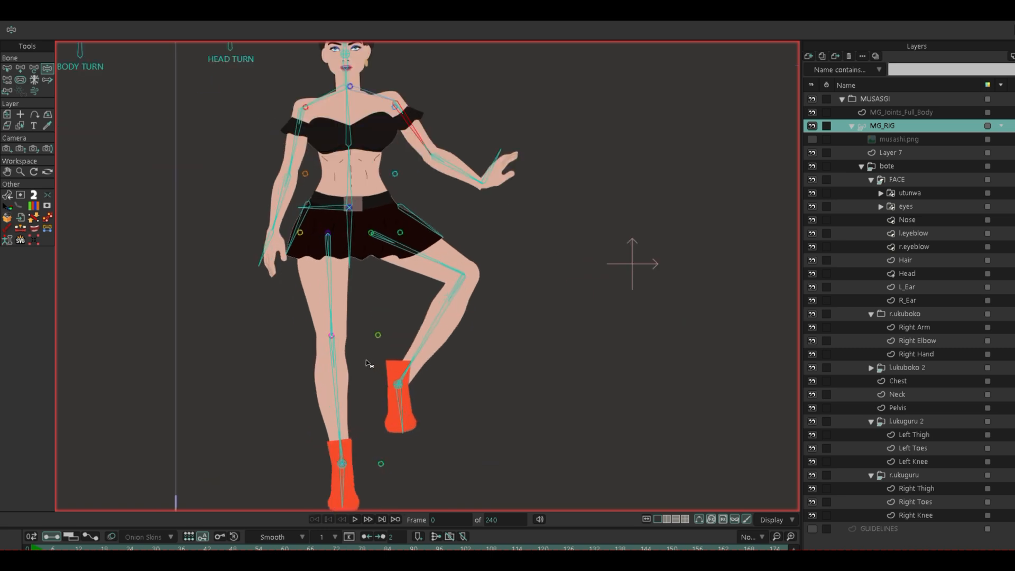
scroll(226, 205, "up", 2)
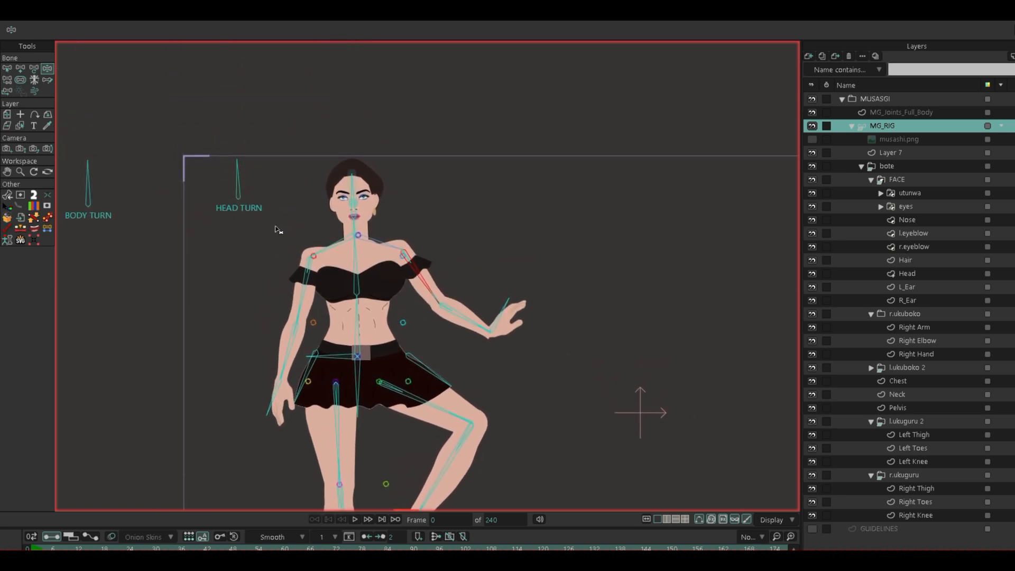
left_click_drag(229, 153, 196, 157)
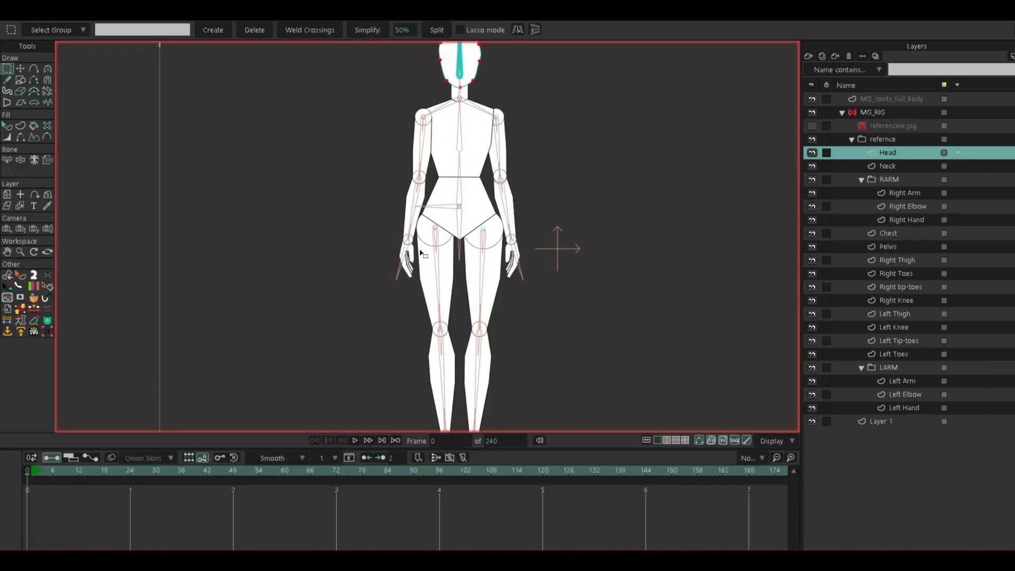
Return to the mannequin file, shrink the timeline to enlarge the canvas, and select the MG_RIG bone layer
scroll(411, 259, "down", 2)
scroll(411, 259, "down", 1)
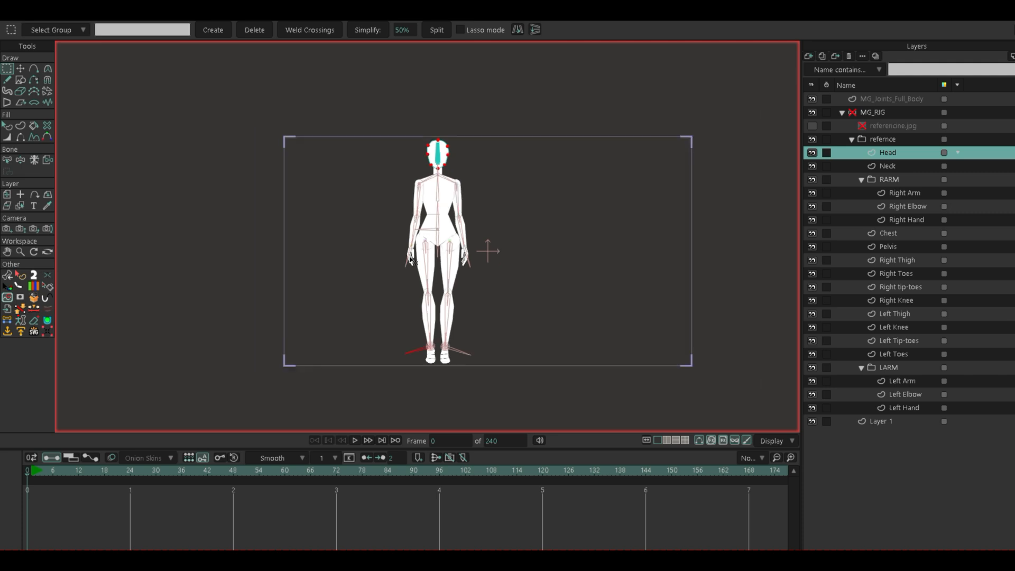
left_click_drag(255, 450, 272, 529)
left_click(873, 112)
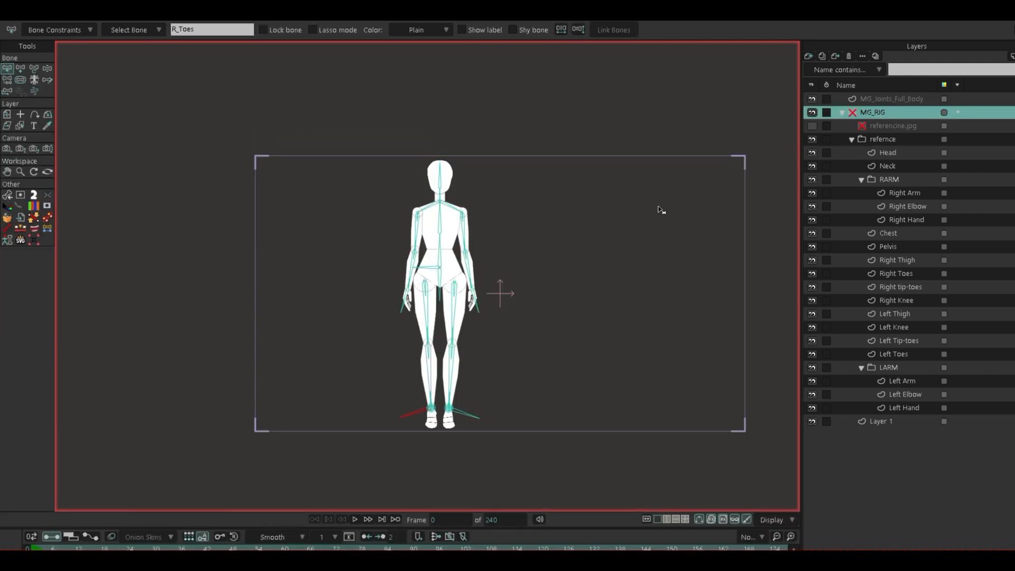
Tilt the mannequin's head sideways and bend its right arm across the waist with Manipulate Bones
scroll(553, 241, "up", 1)
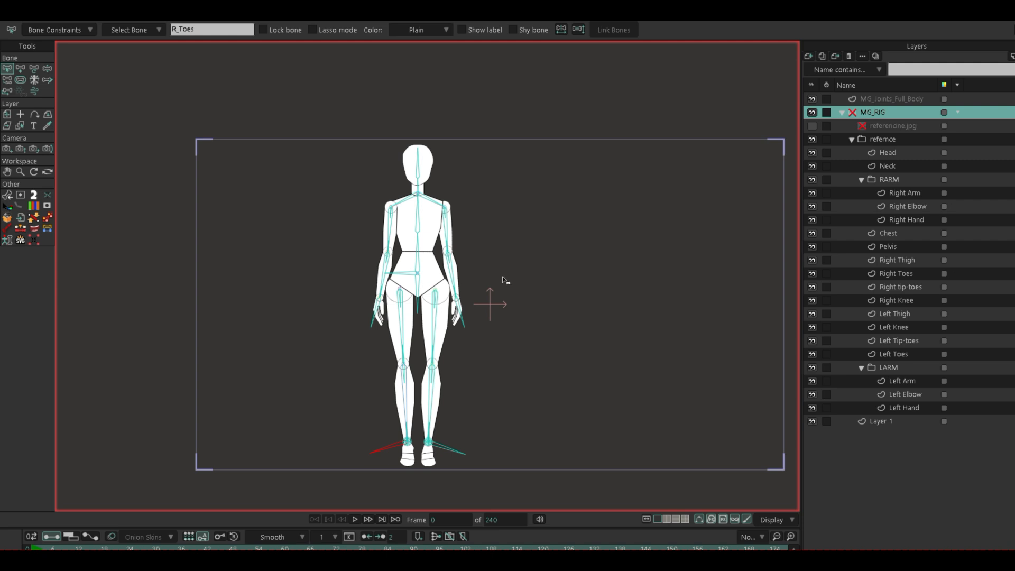
key("z")
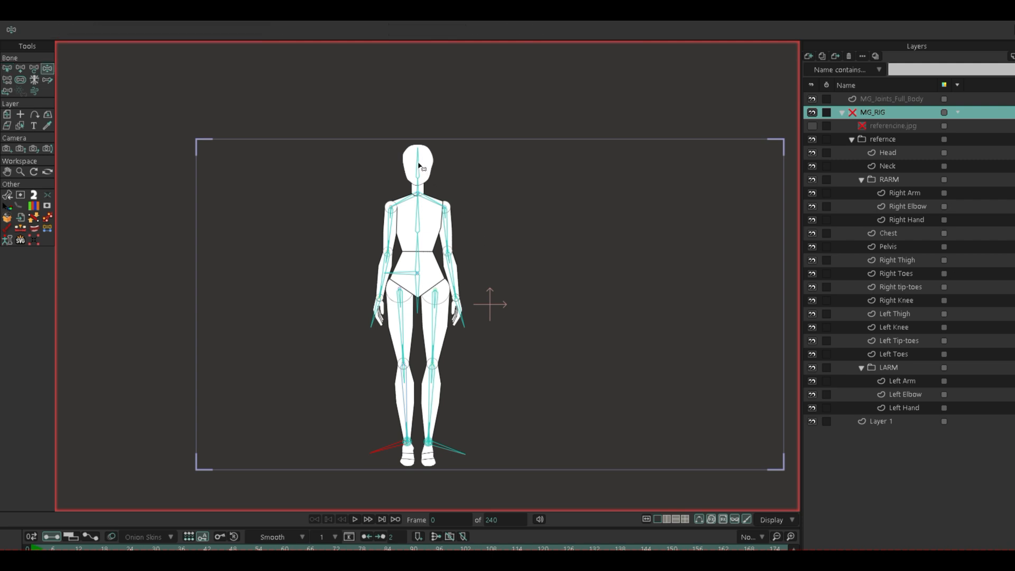
left_click_drag(419, 166, 403, 168)
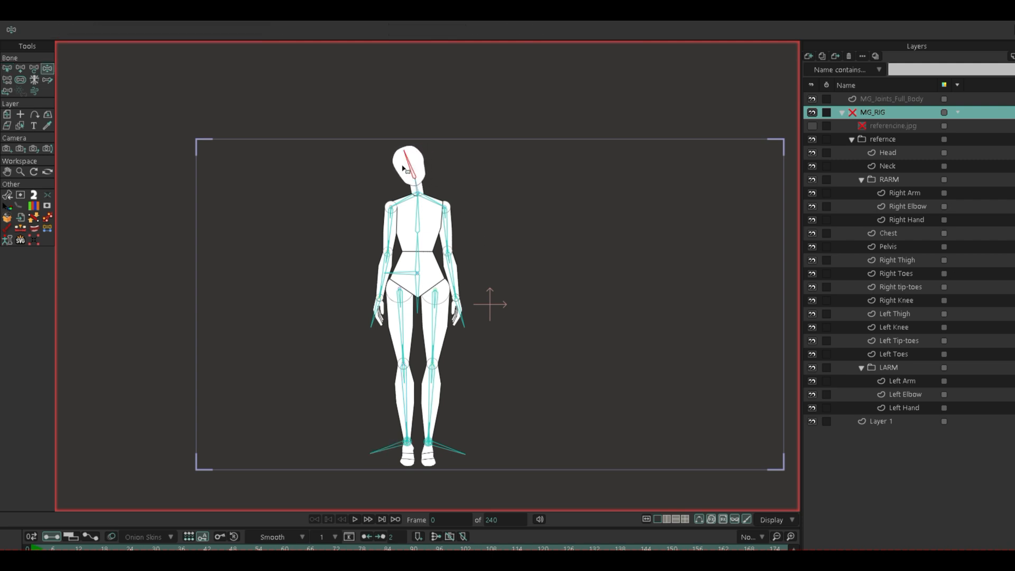
scroll(408, 246, "up", 2)
left_click(377, 234)
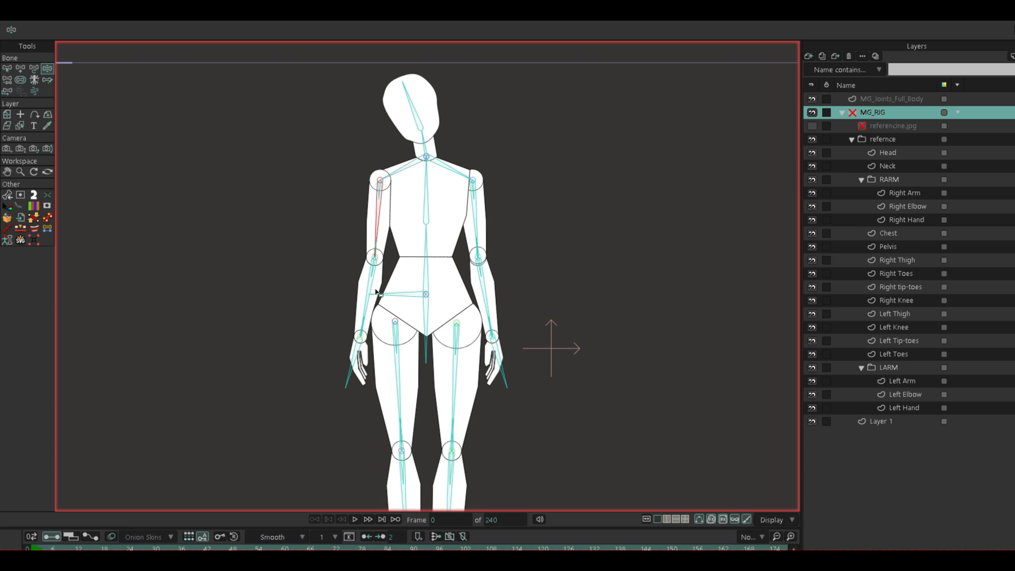
left_click_drag(369, 292, 416, 226)
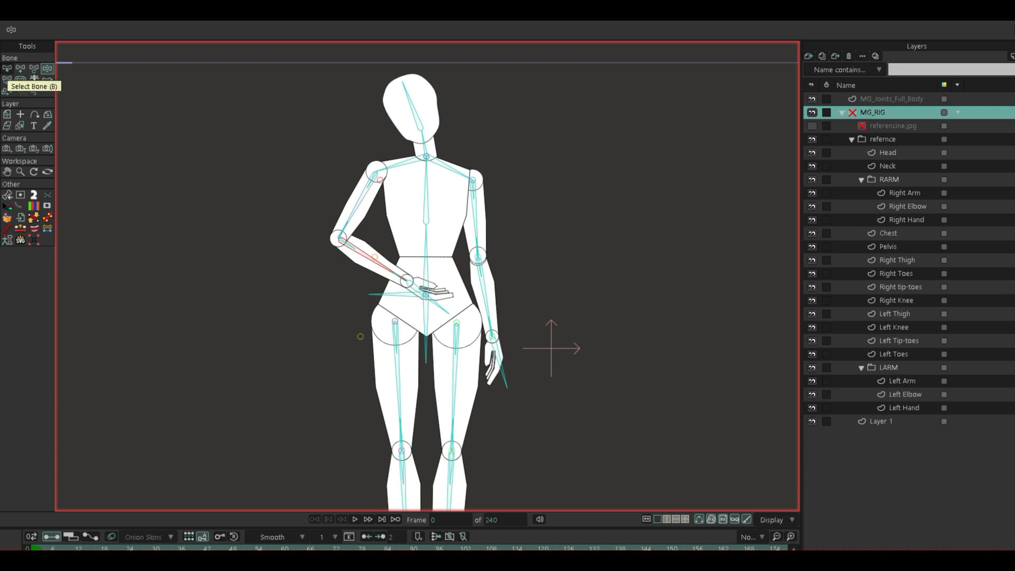
Return to Select Bone and collapse the RARM layer group
left_click(7, 68)
left_click(861, 180)
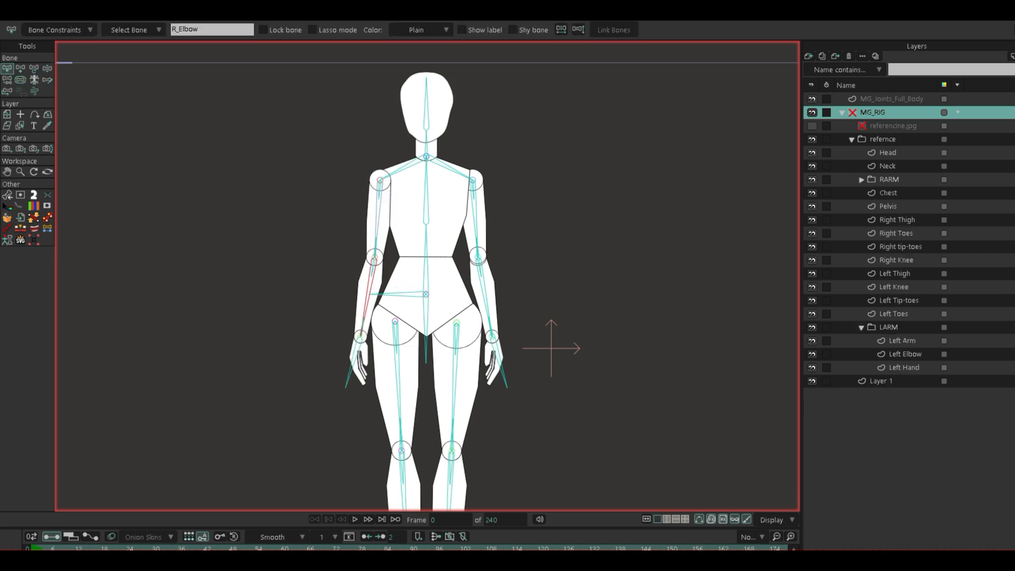
left_click(889, 180)
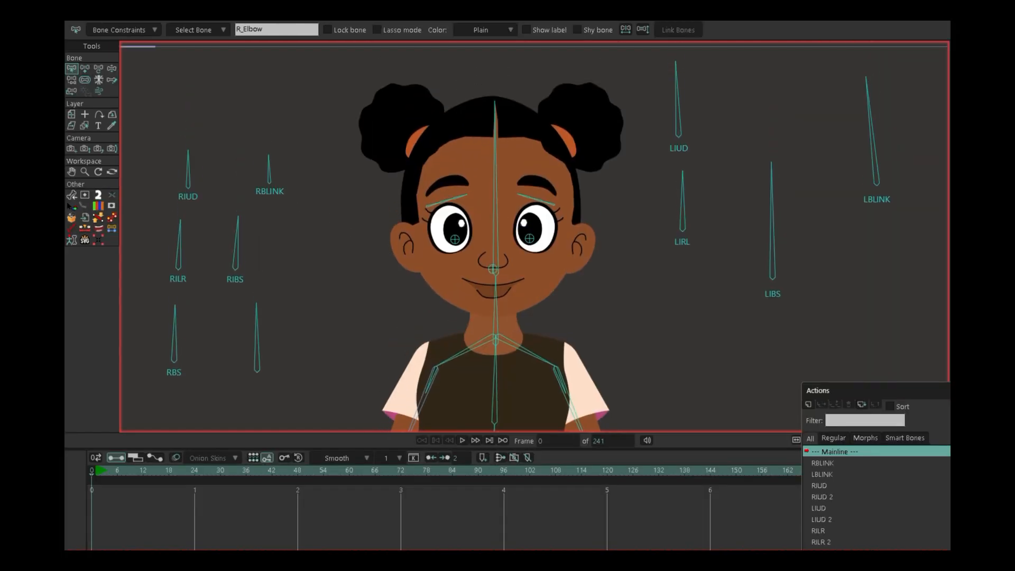
In the girl character's file, rotate the RBLINK, LIBS and LBLINK smart bones to adjust the eyelids and left iris
left_click(112, 68)
mouse_move(269, 161)
left_mouse_down()
mouse_move(291, 180)
mouse_move(245, 174)
mouse_move(271, 163)
mouse_move(250, 168)
left_mouse_up()
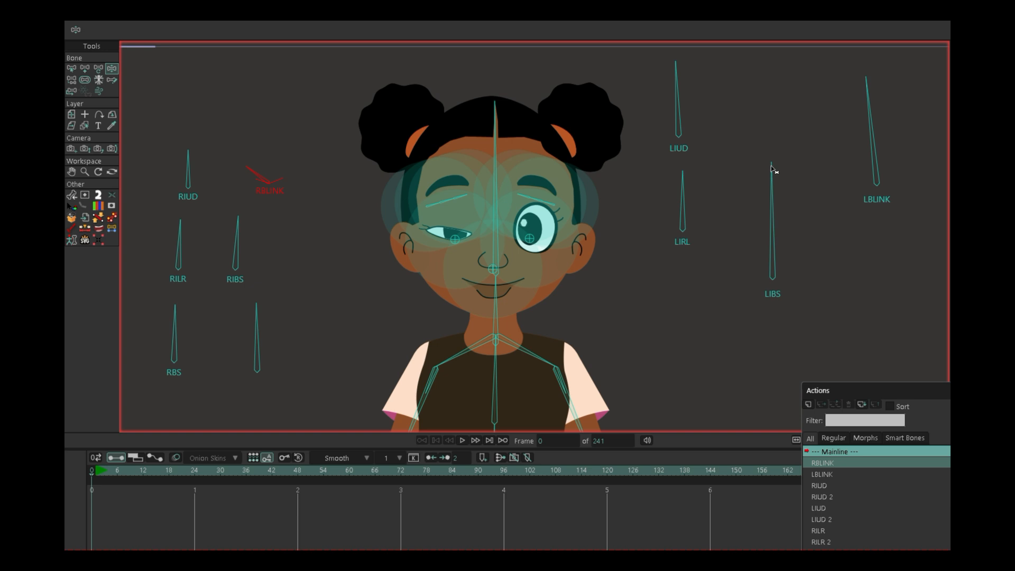
left_click_drag(772, 169, 745, 192)
left_click_drag(867, 77, 918, 109)
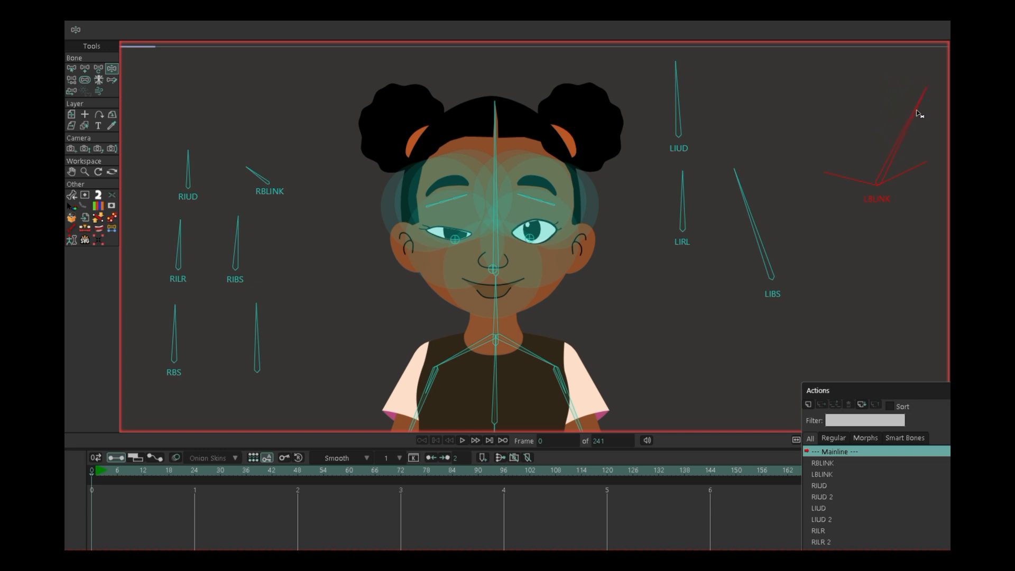
Rotate the RIBS, RILR, RIUD and RBS smart bones and the unlabeled one, and reopen the right eye slightly with RBLINK
left_click_drag(238, 223, 253, 233)
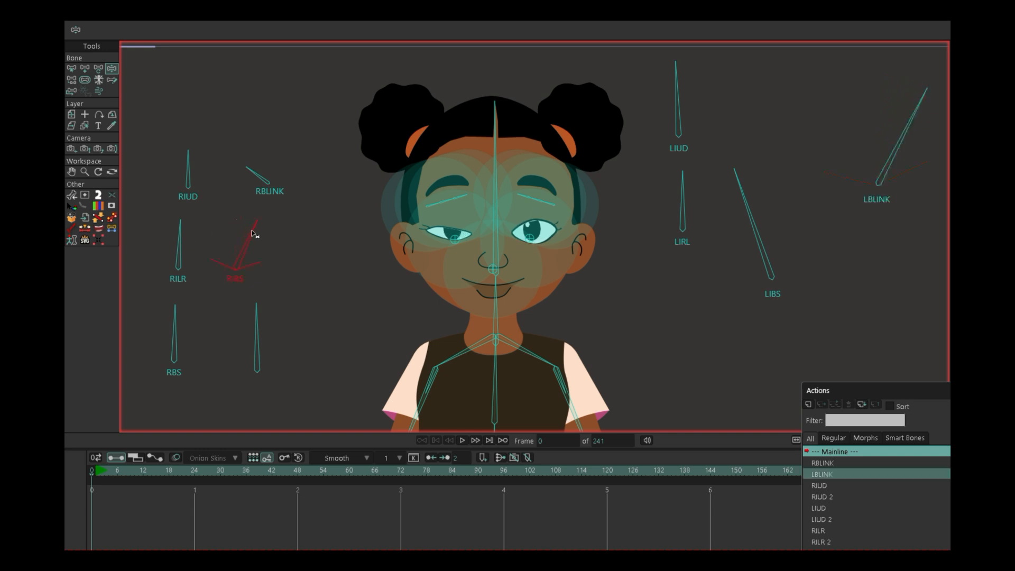
mouse_move(181, 226)
left_mouse_down()
mouse_move(195, 232)
mouse_move(157, 232)
mouse_move(169, 239)
left_mouse_up()
left_click_drag(250, 167, 260, 169)
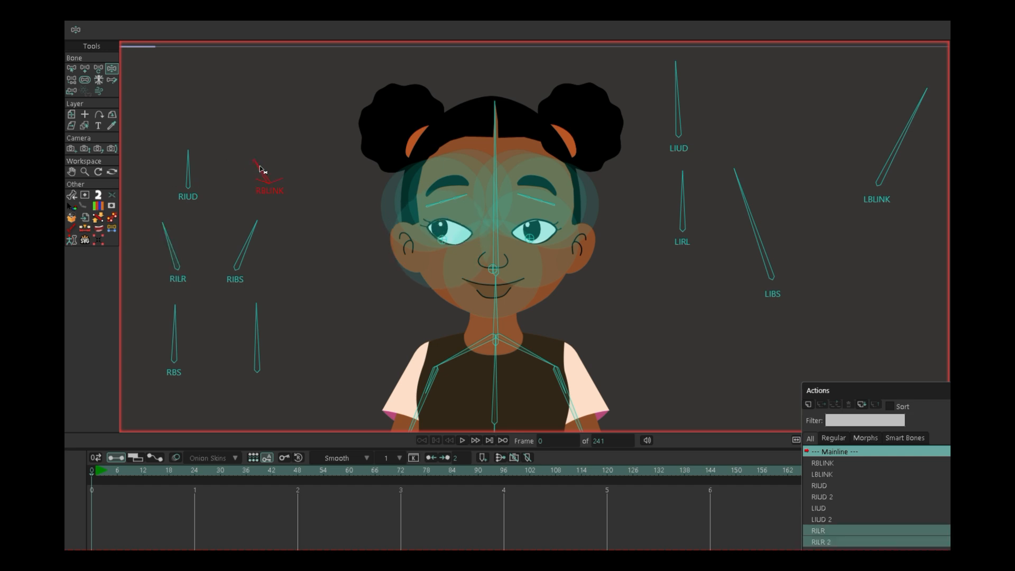
mouse_move(193, 161)
left_mouse_down()
mouse_move(214, 169)
mouse_move(186, 165)
left_mouse_up()
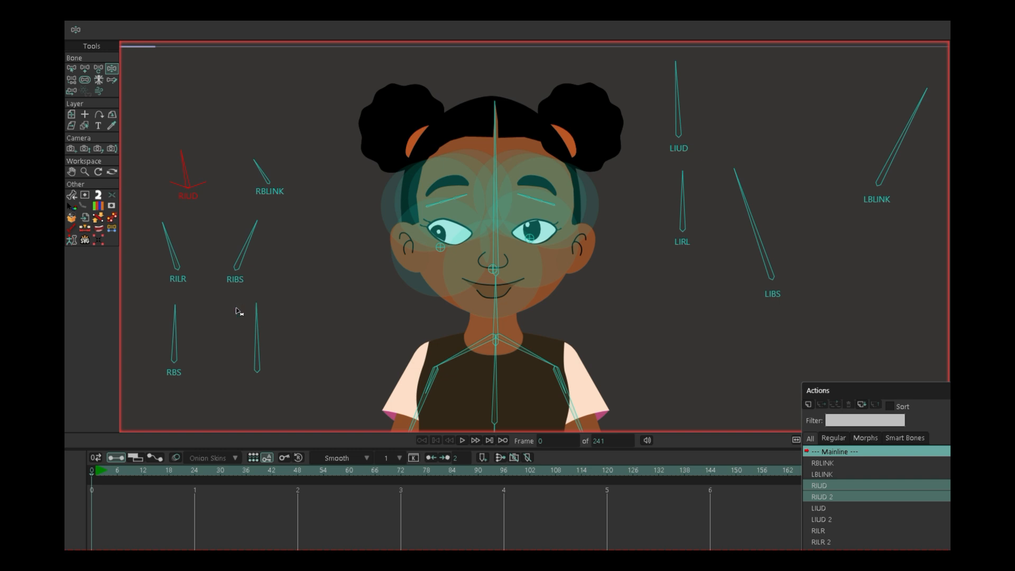
left_click_drag(179, 317, 69, 349)
mouse_move(255, 308)
left_mouse_down()
mouse_move(270, 315)
mouse_move(206, 328)
mouse_move(259, 316)
left_mouse_up()
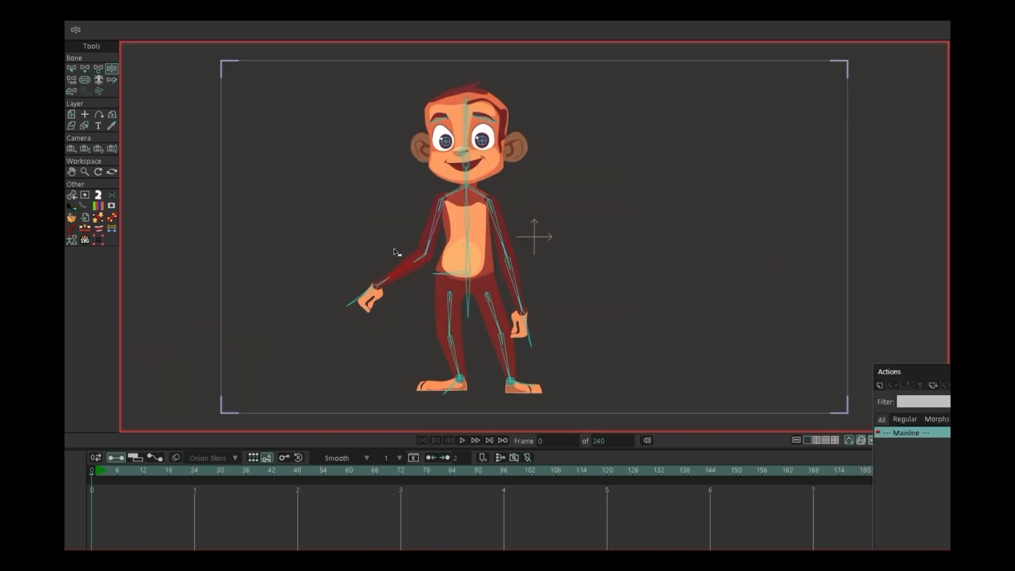
In the monkey character's file, raise the bent right arm and lean the chest sideways
left_click_drag(397, 252, 369, 164)
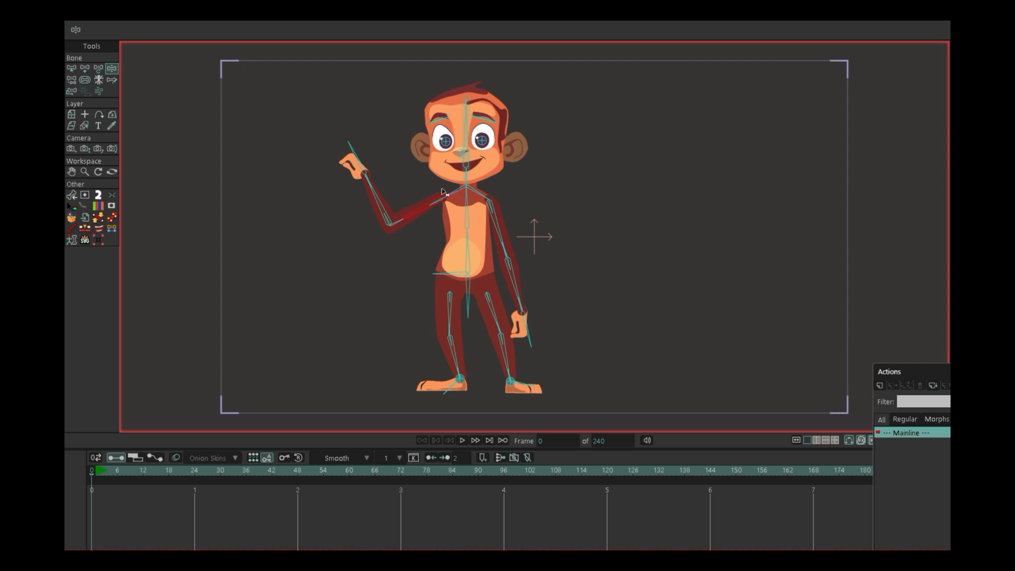
left_click_drag(470, 213, 476, 214)
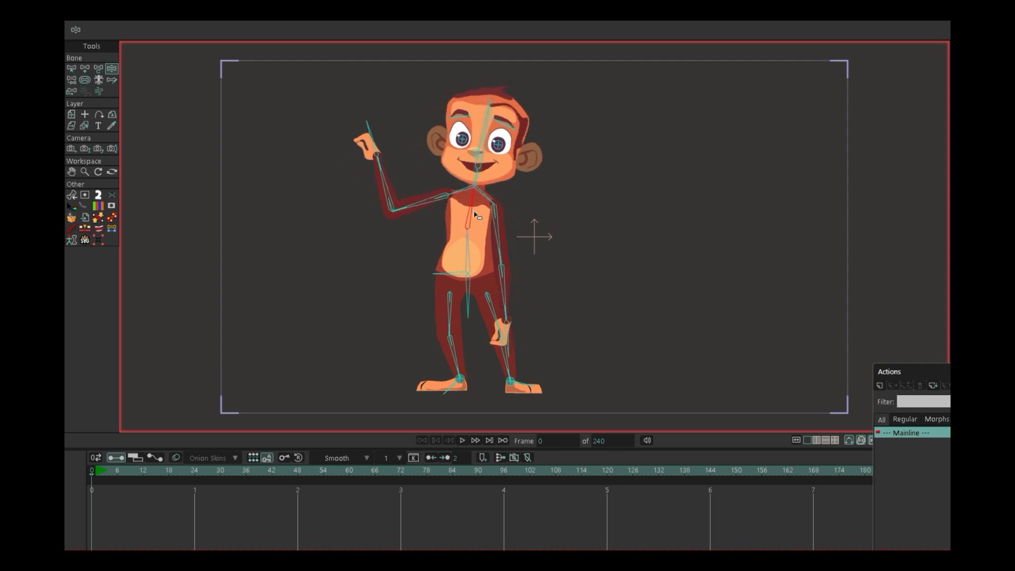
left_click(500, 251)
Lift both of the monkey's feet so the knees bend, and swing the left upper arm outward
left_click_drag(460, 379, 443, 340)
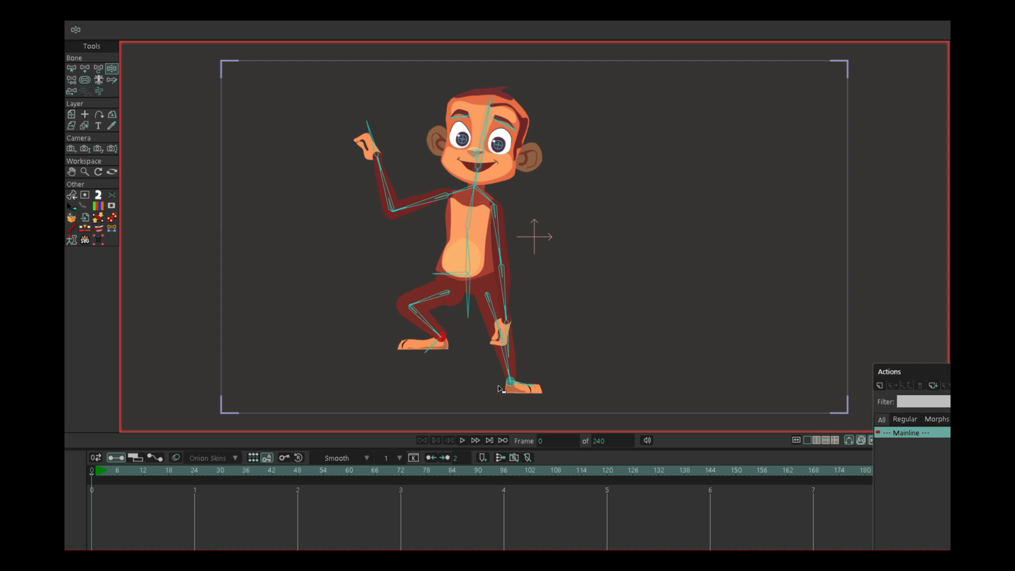
left_click_drag(512, 386, 479, 339)
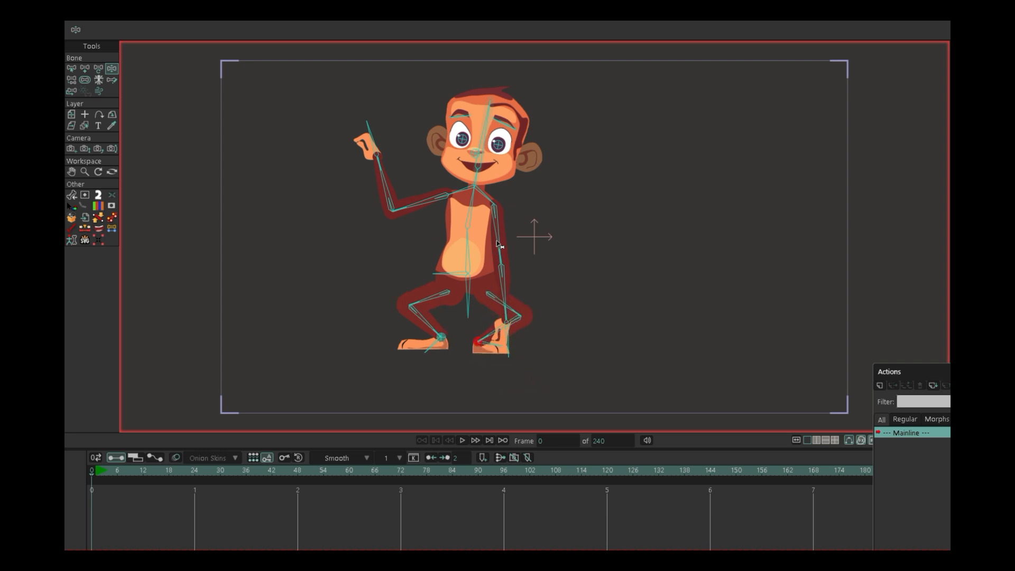
left_click_drag(497, 244, 531, 181)
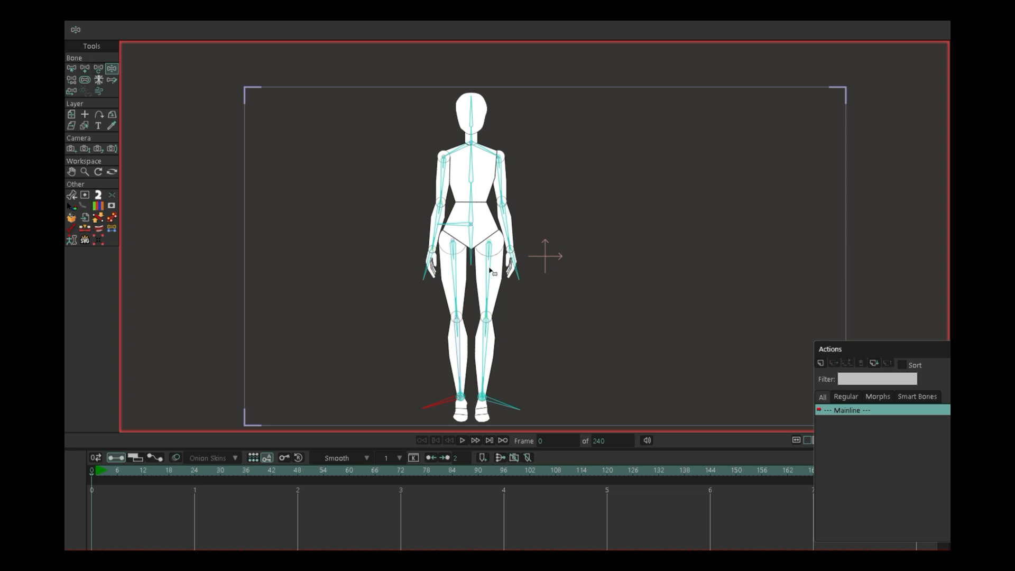
Examine the joint circles and bone placement on the mannequin from the shoulders down to the feet and back to the head
scroll(497, 262, "up", 5)
scroll(523, 259, "up", 2)
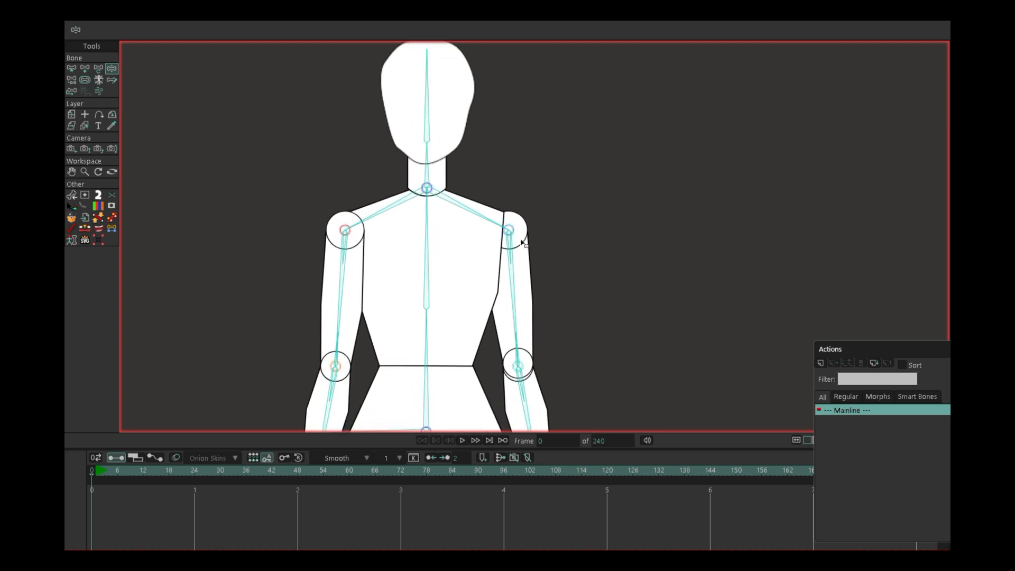
scroll(511, 261, "up", 2)
scroll(527, 297, "up", 3)
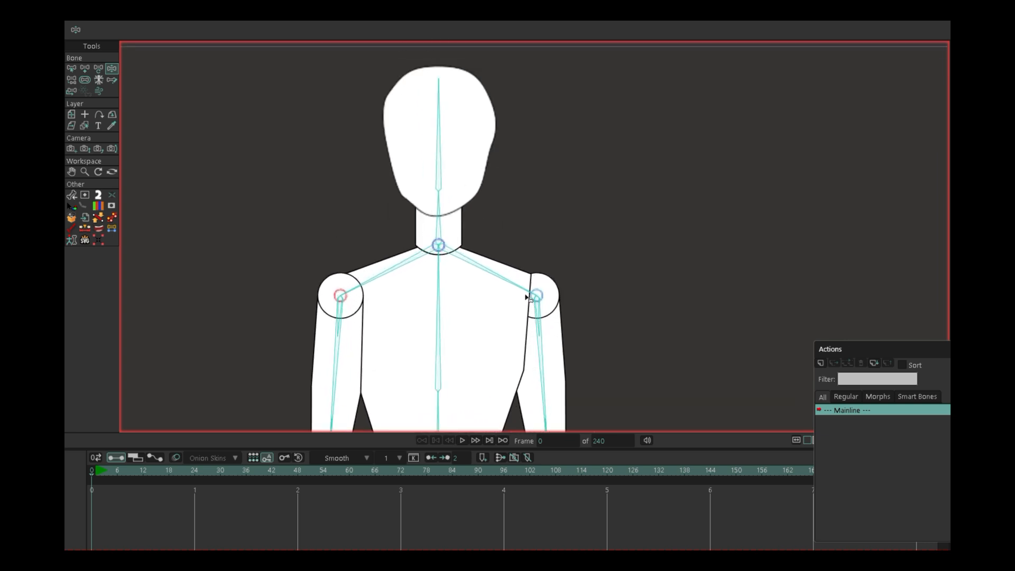
left_click_drag(545, 340, 560, 184)
left_click_drag(549, 315, 574, 164)
left_click_drag(578, 333, 586, 161)
left_click_drag(589, 290, 571, 324)
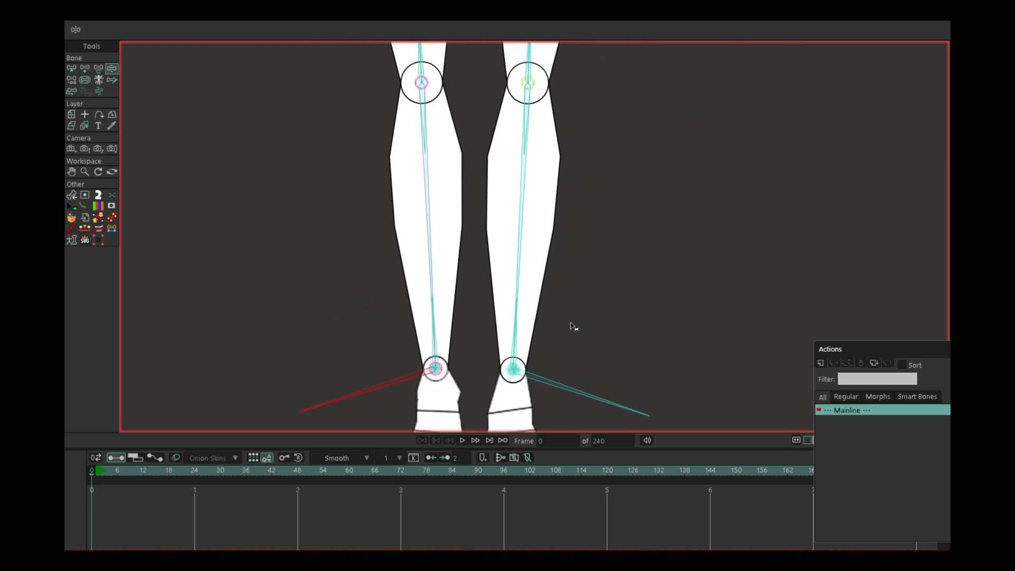
left_click_drag(617, 131, 597, 281)
left_click_drag(623, 152, 627, 357)
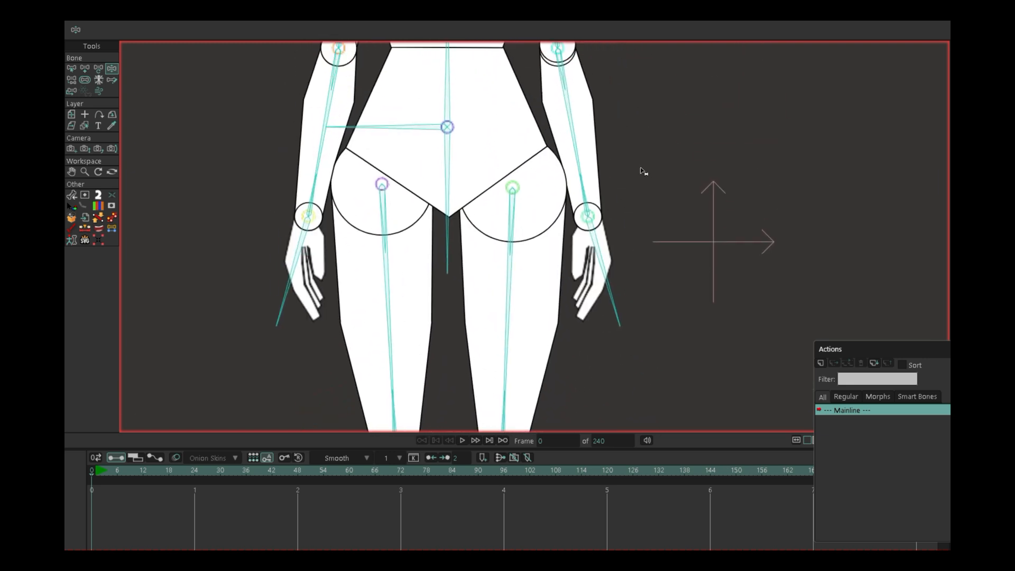
left_click_drag(641, 170, 644, 344)
left_click_drag(695, 112, 678, 259)
scroll(701, 134, "down", 3)
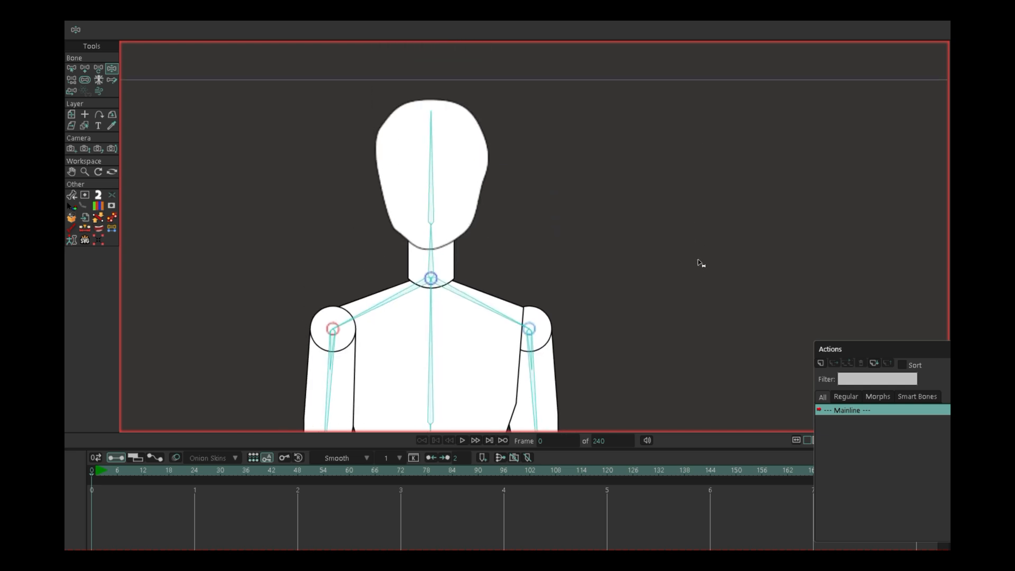
scroll(680, 174, "down", 2)
scroll(680, 179, "down", 3)
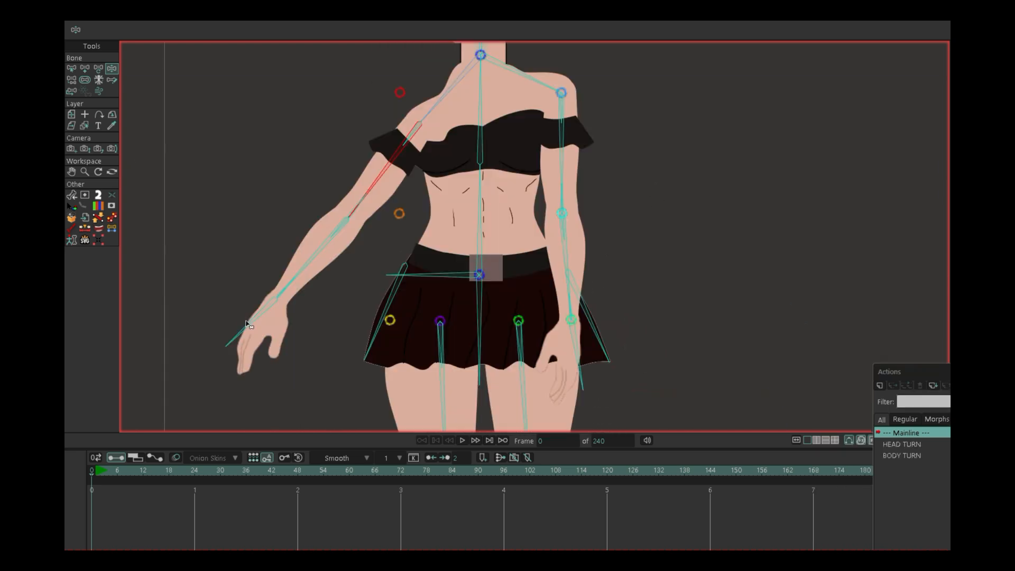
On the woman character, reposition the right arm and rotate the HEAD TURN bone to turn her head sideways
left_click_drag(250, 325, 235, 290)
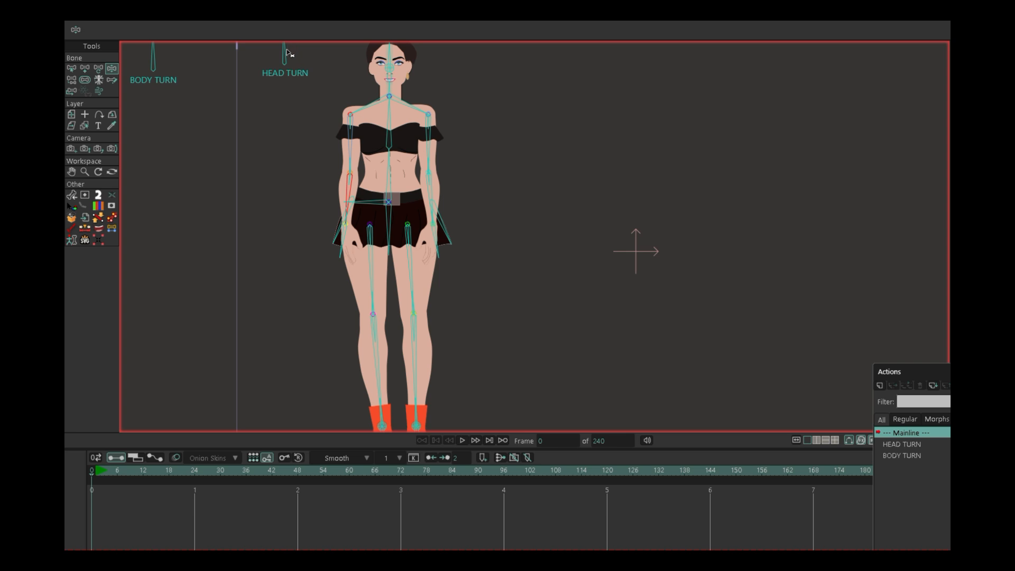
left_click_drag(287, 52, 270, 64)
scroll(346, 218, "up", 1)
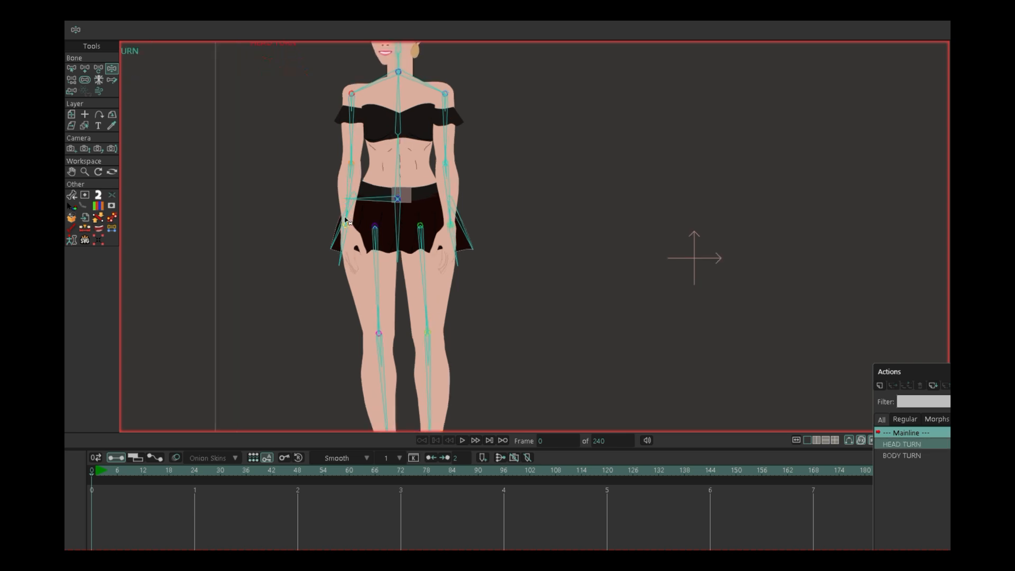
scroll(348, 222, "down", 1)
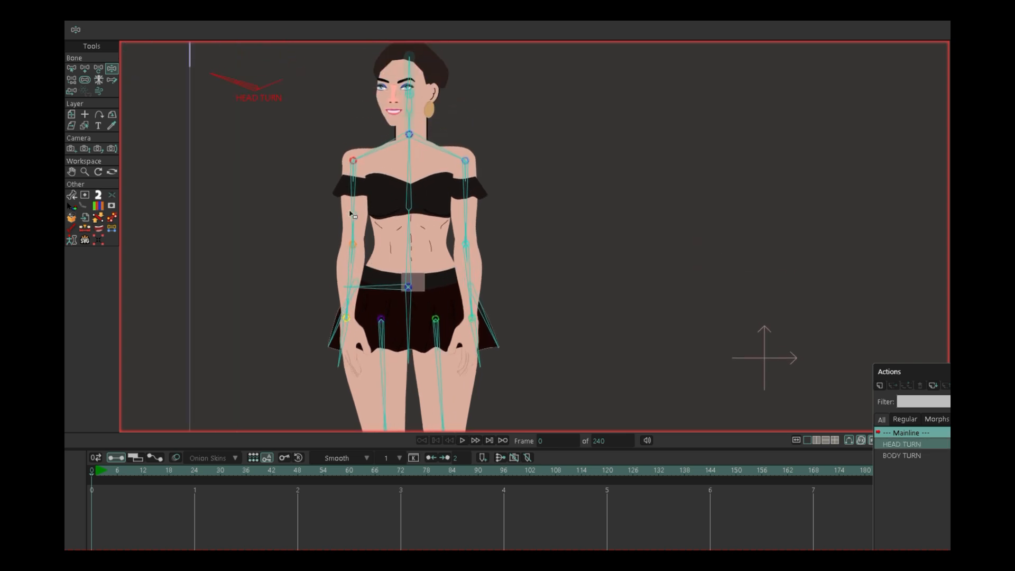
left_click_drag(354, 217, 334, 224)
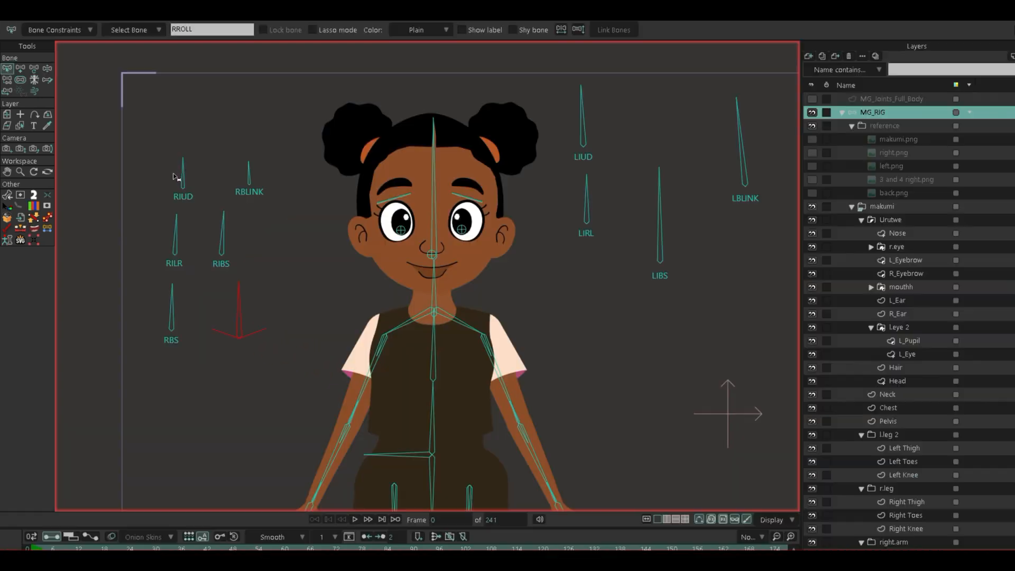
In the girl character's file, inspect the right-side smart bones RIUD, RBLINK, RIBS, RILR, RBS and the unlabeled one by selecting each
left_click(183, 168)
left_click(249, 171)
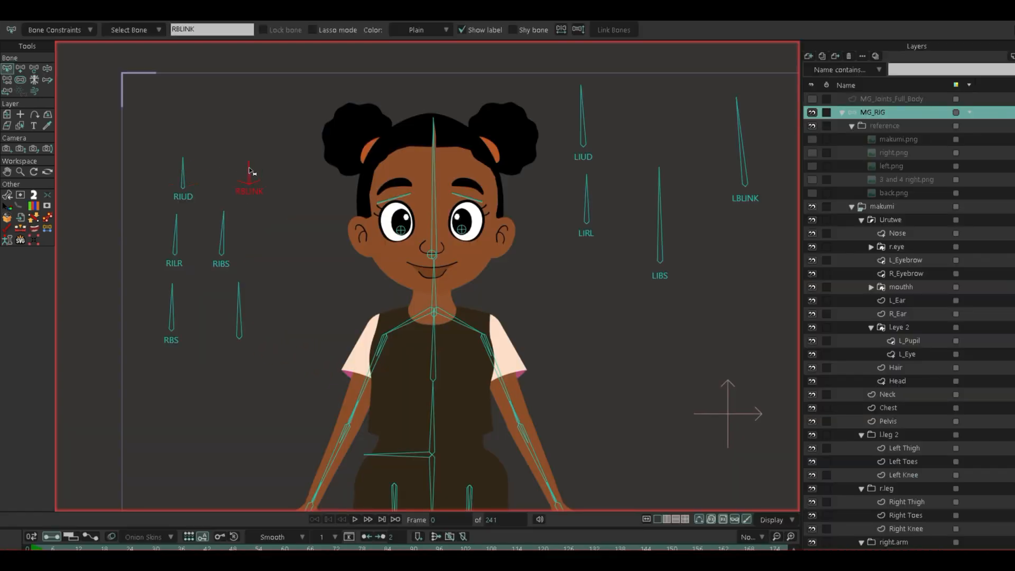
left_click(226, 228)
left_click(179, 232)
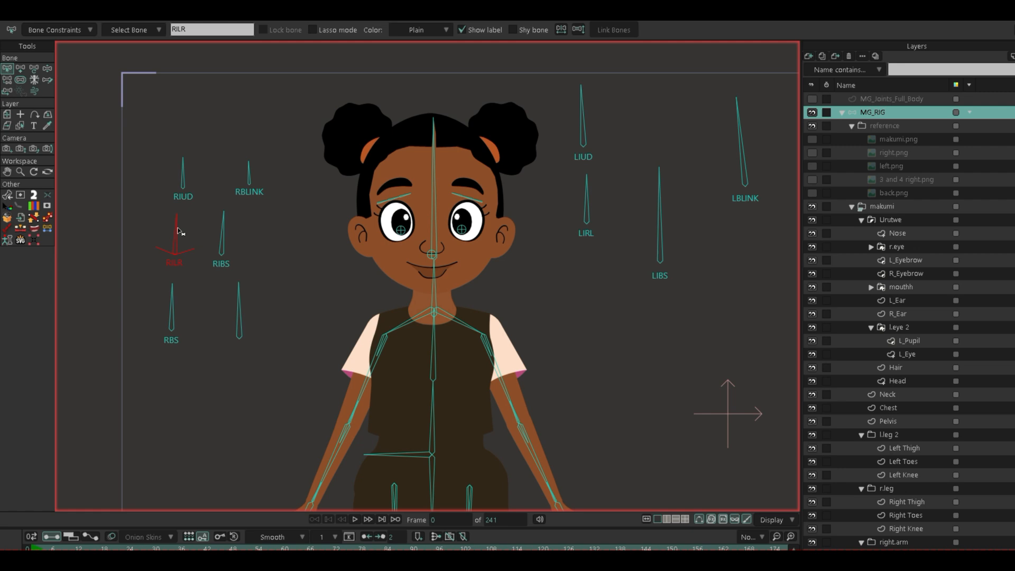
left_click(172, 294)
left_click(239, 288)
Inspect the left-side smart bones LIUD, LIRL, LIBS and LBLINK by selecting each in turn
left_click(587, 182)
left_click(667, 189)
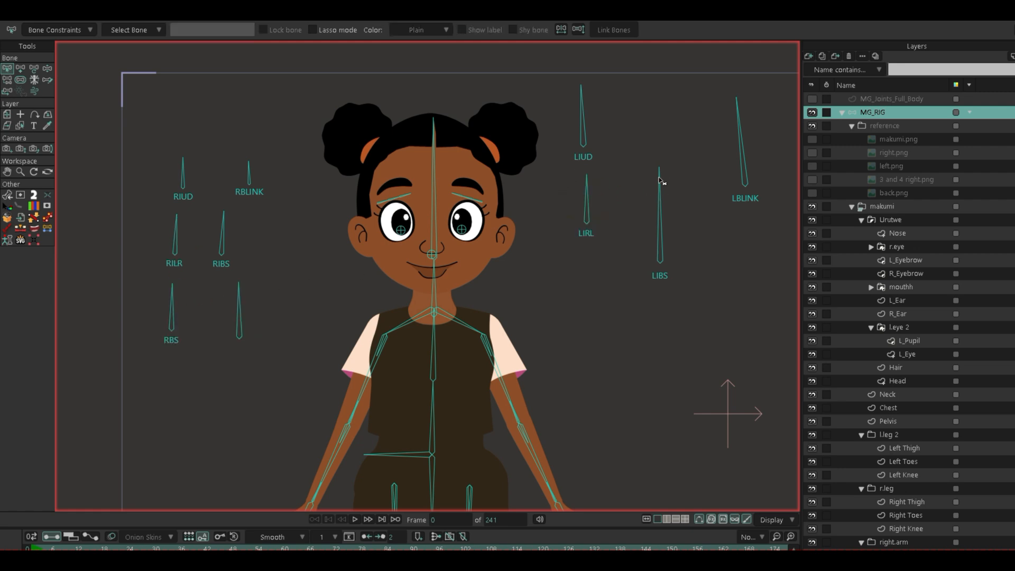
left_click(660, 181)
left_click(743, 115)
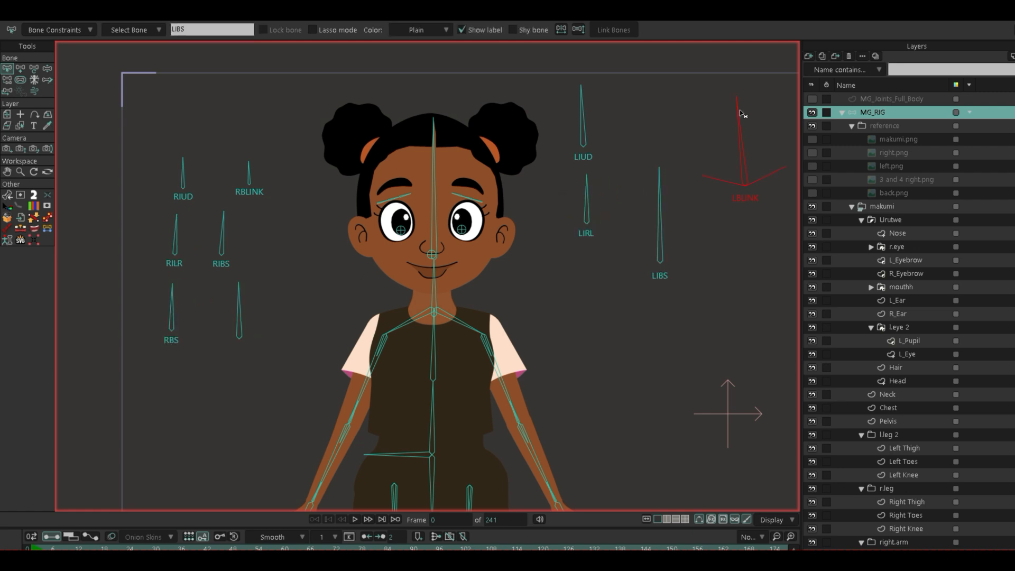
left_click(584, 90)
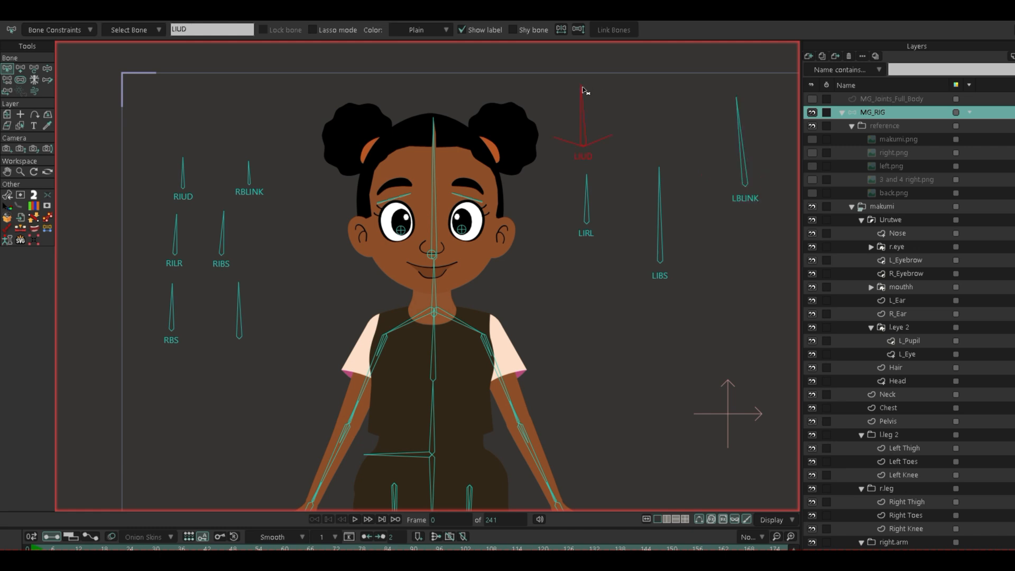
left_click(594, 182)
left_click(588, 192)
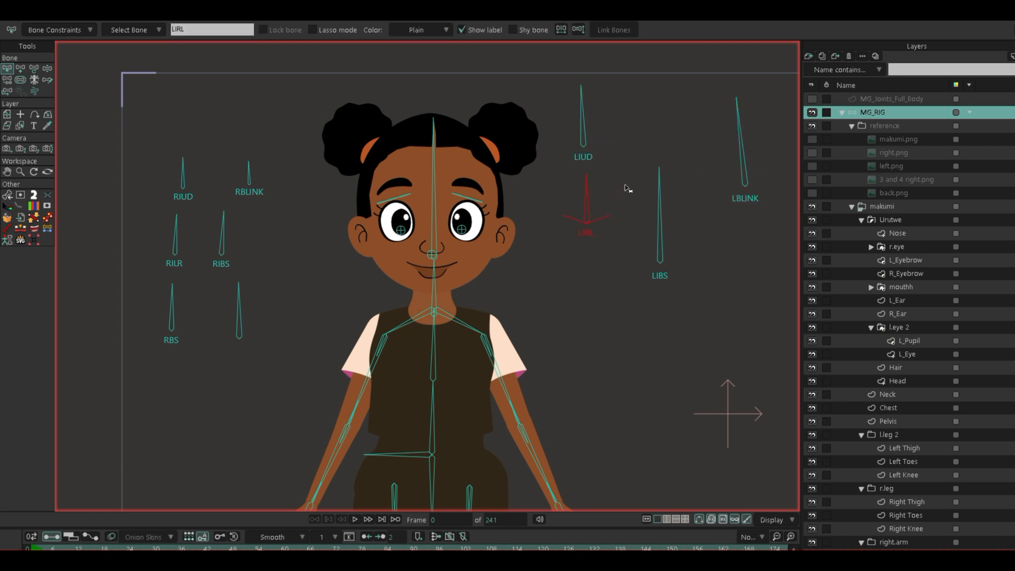
left_click(660, 176)
left_click(742, 114)
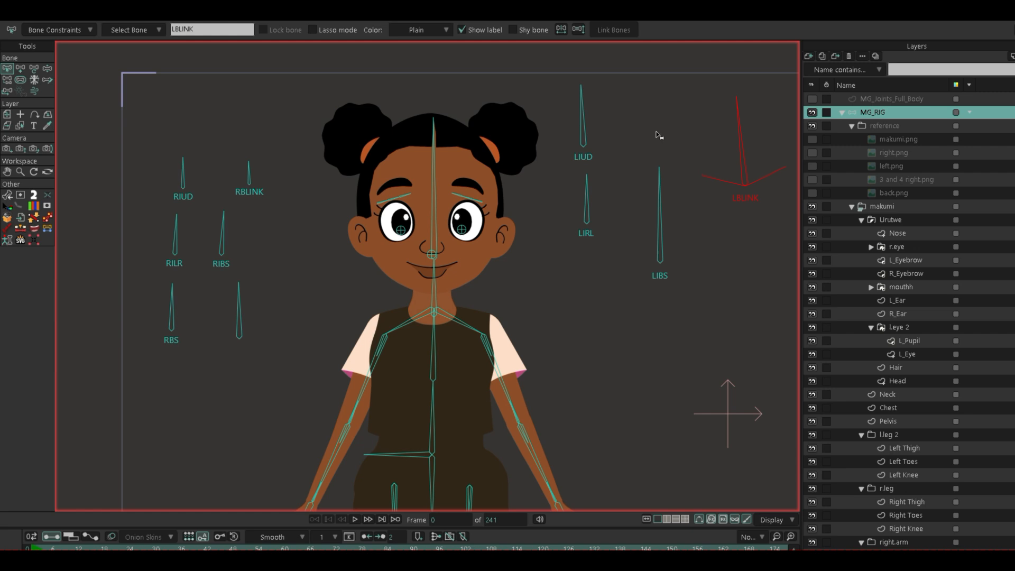
Deselect the LBLINK smart bone and select the RIUD smart bone beside the girl's head
left_click(574, 148)
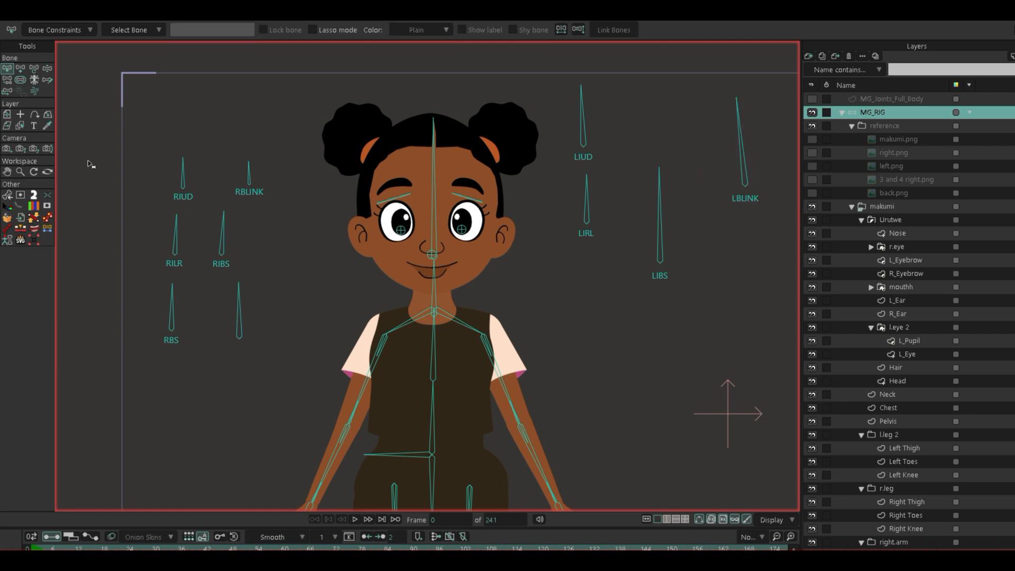
left_click(182, 169)
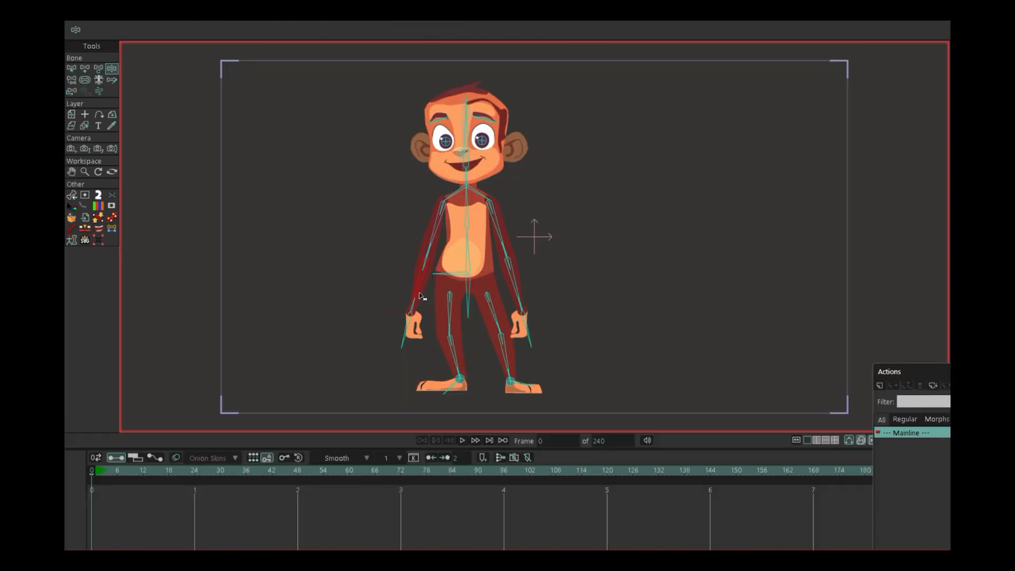
Pose the monkey with the Manipulate Bones tool by raising an arm, leaning the upper body, lifting both feet and moving the other arm
left_click_drag(412, 317, 374, 162)
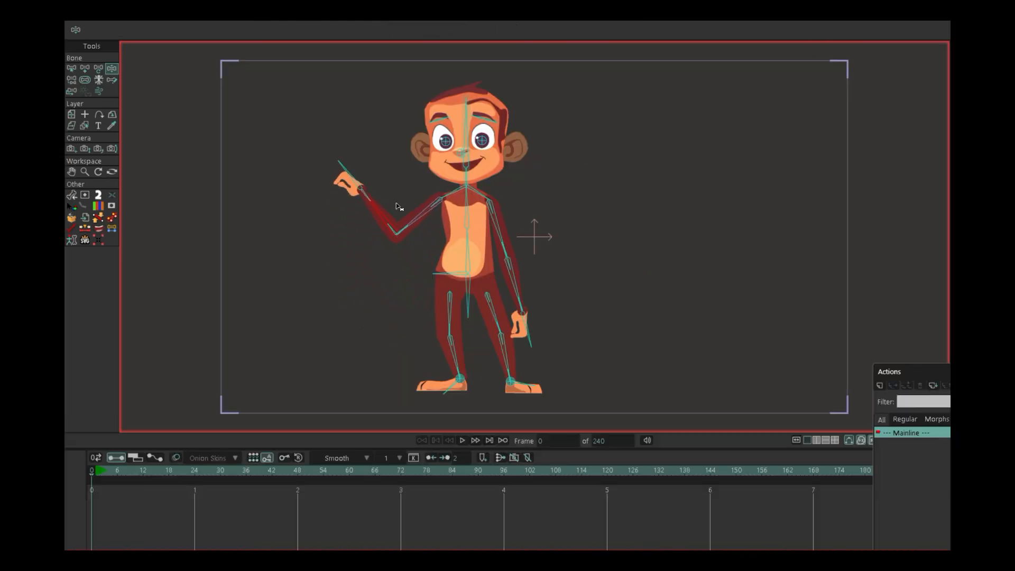
left_click_drag(418, 221, 412, 211)
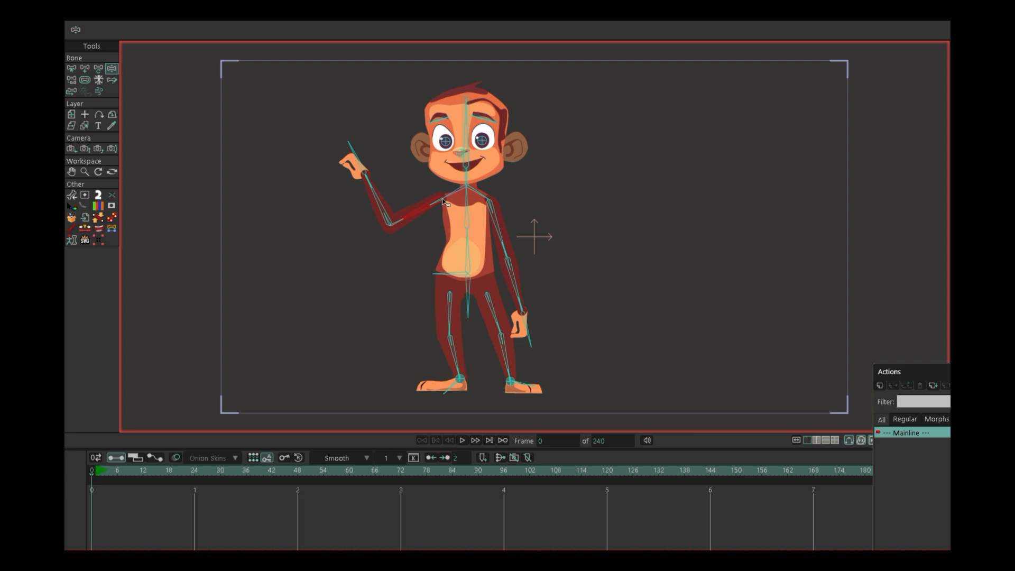
left_click_drag(467, 214, 477, 216)
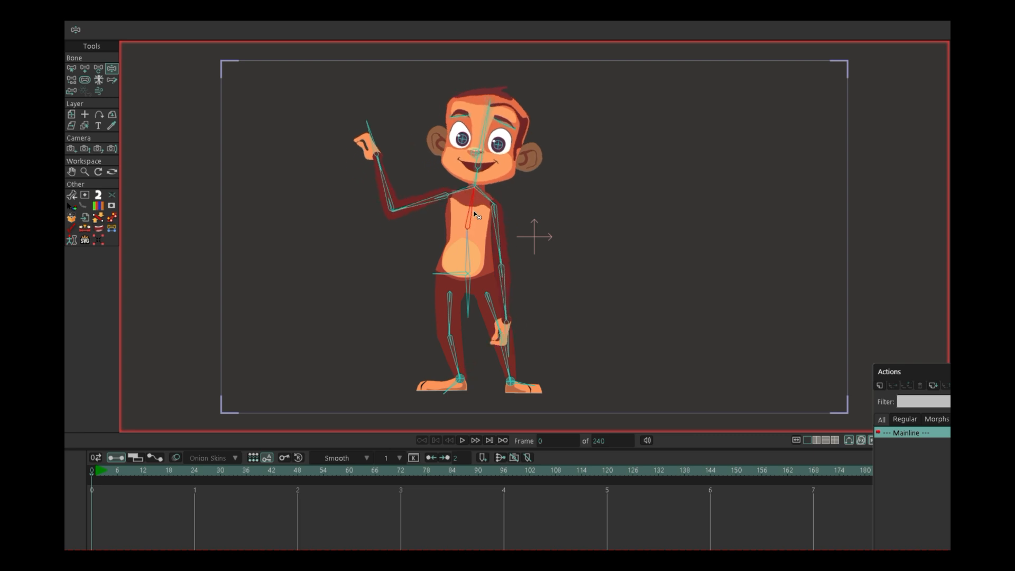
left_click(501, 251)
left_click_drag(462, 380, 457, 353)
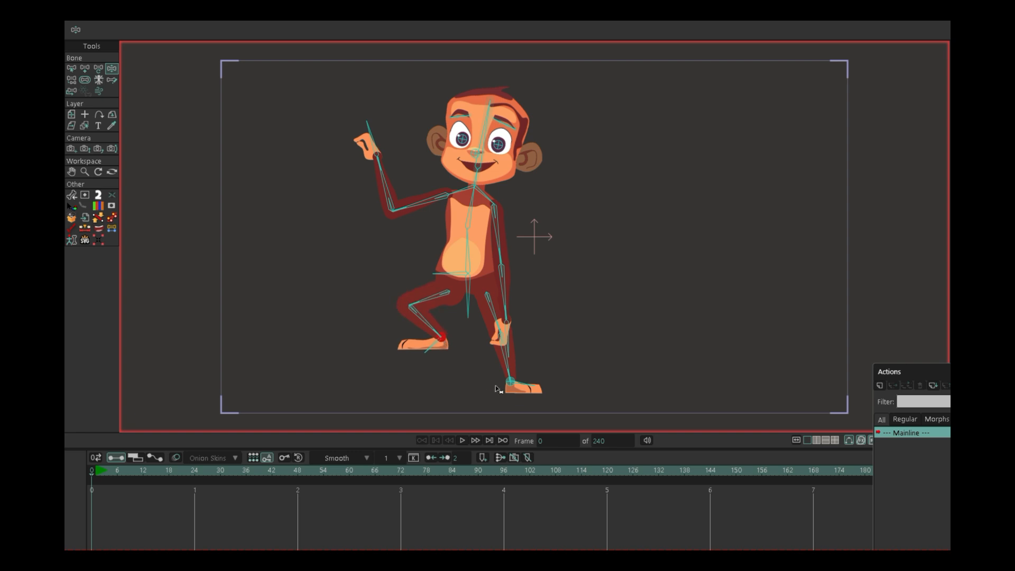
left_click_drag(511, 385, 478, 346)
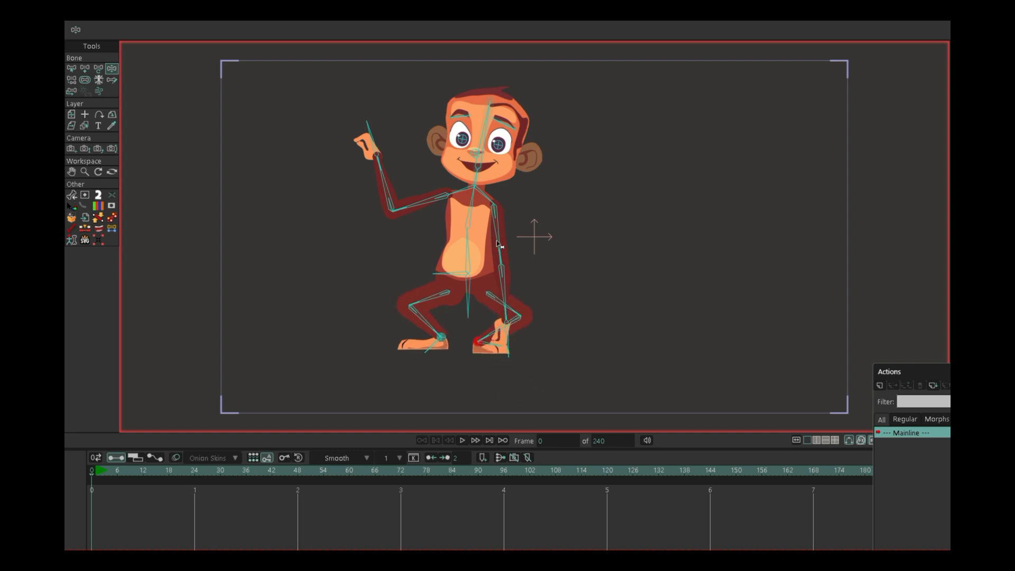
left_click_drag(499, 244, 535, 189)
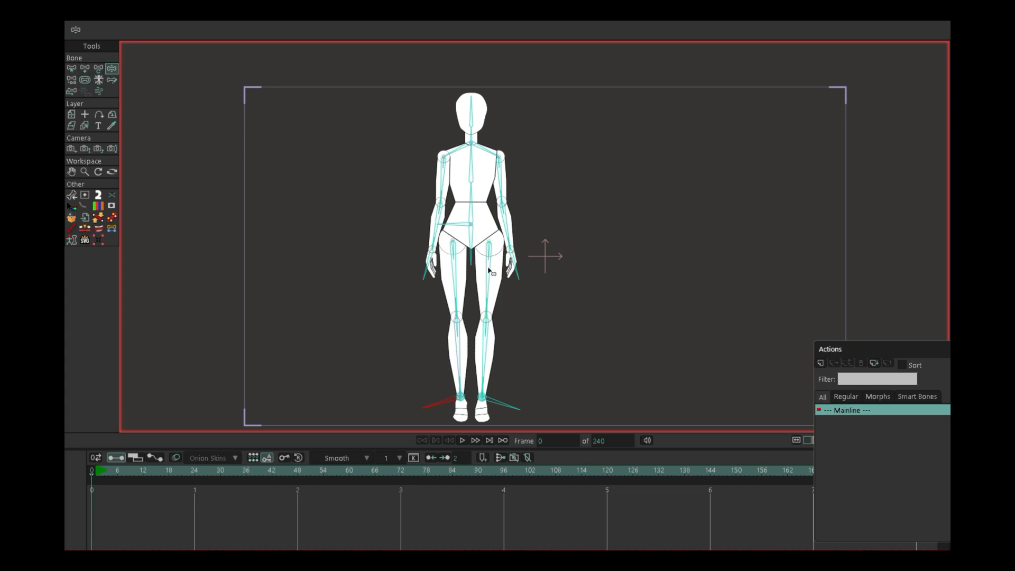
Examine the mannequin's joint circles and bones from the shoulders down to the feet and back up to the head
scroll(490, 271, "up", 4)
scroll(521, 242, "up", 3)
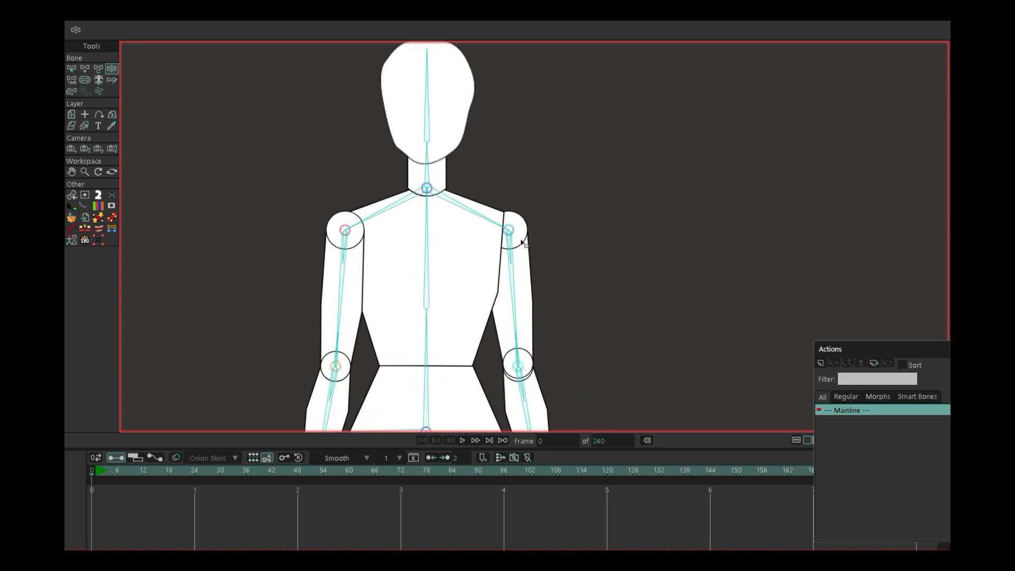
mouse_move(501, 239)
left_mouse_down()
mouse_move(527, 304)
mouse_move(516, 271)
mouse_move(531, 216)
left_mouse_up()
scroll(527, 298, "up", 2)
left_click_drag(544, 337, 560, 163)
left_click_drag(564, 304, 574, 165)
left_click_drag(580, 330, 587, 160)
mouse_move(588, 278)
left_mouse_down()
mouse_move(585, 249)
mouse_move(571, 324)
left_mouse_up()
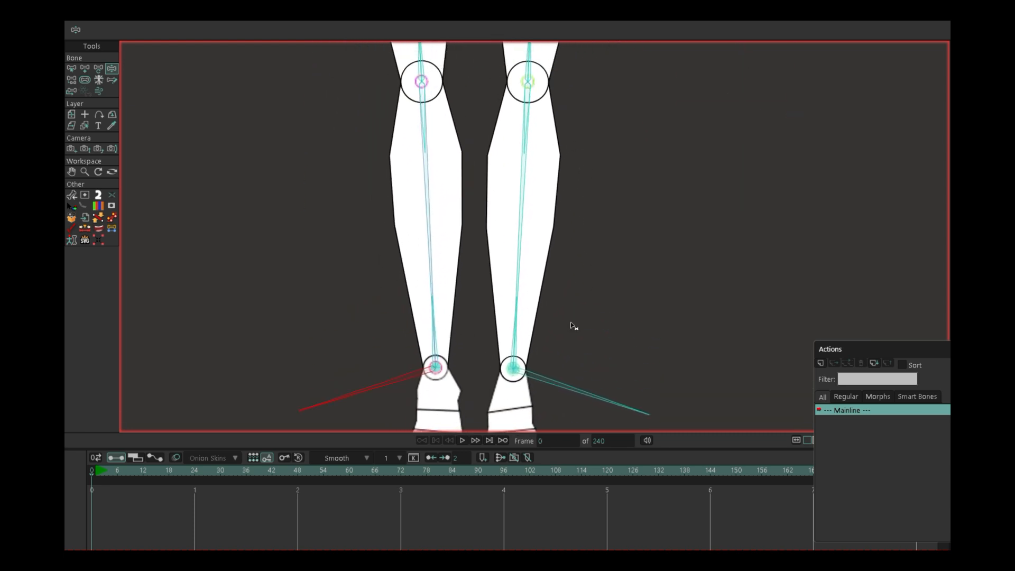
left_click_drag(620, 113, 596, 281)
left_click_drag(624, 152, 625, 350)
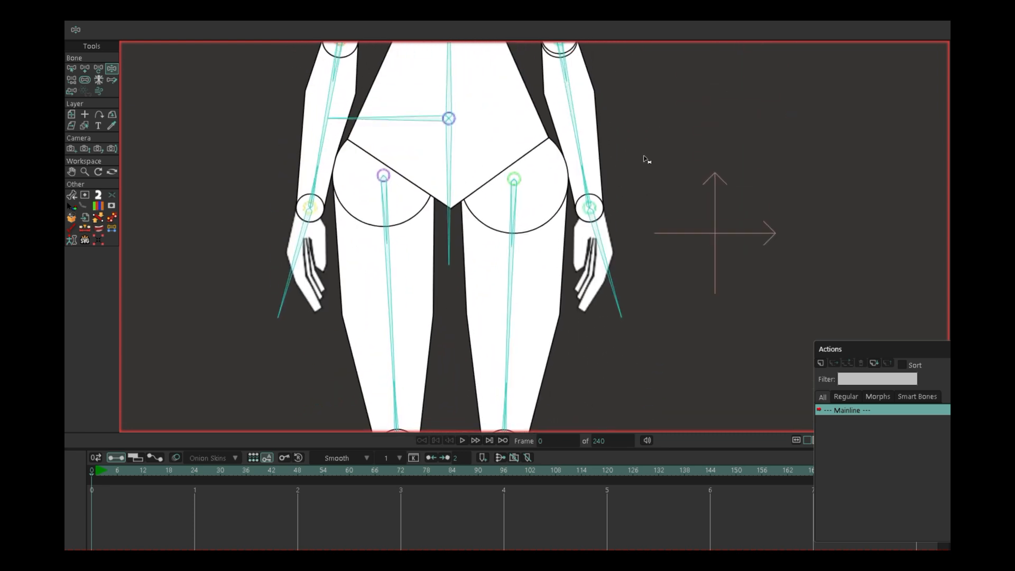
left_click_drag(645, 160, 644, 341)
left_click_drag(695, 113, 675, 238)
left_click_drag(701, 133, 700, 262)
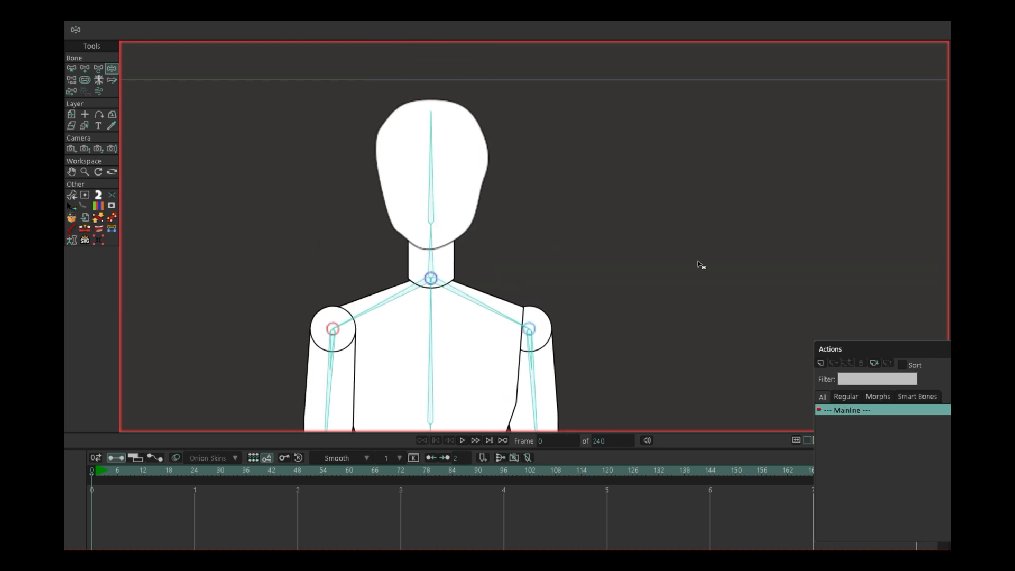
left_click_drag(679, 164, 678, 174)
scroll(679, 174, "down", 5)
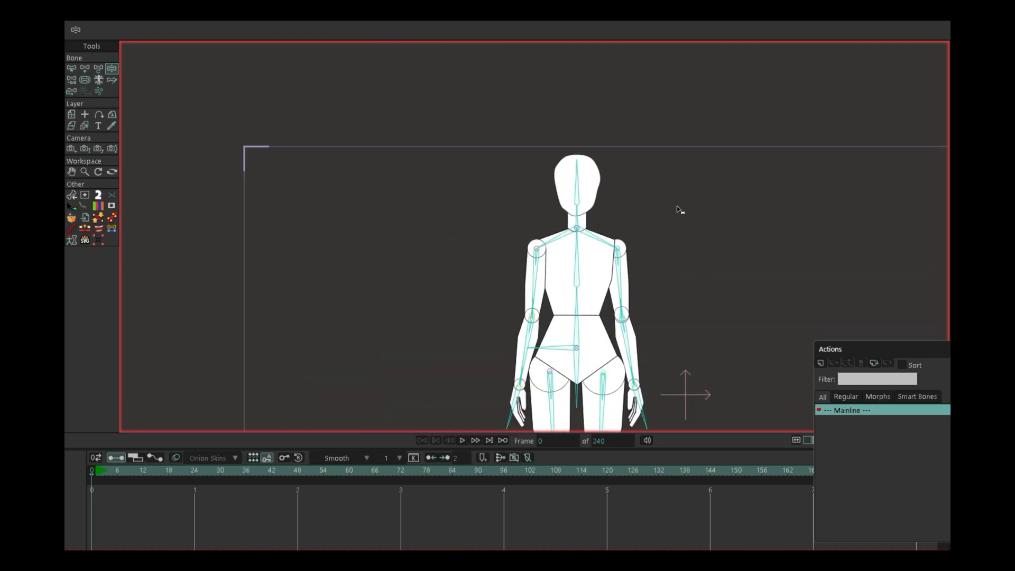
left_click_drag(687, 238, 625, 173)
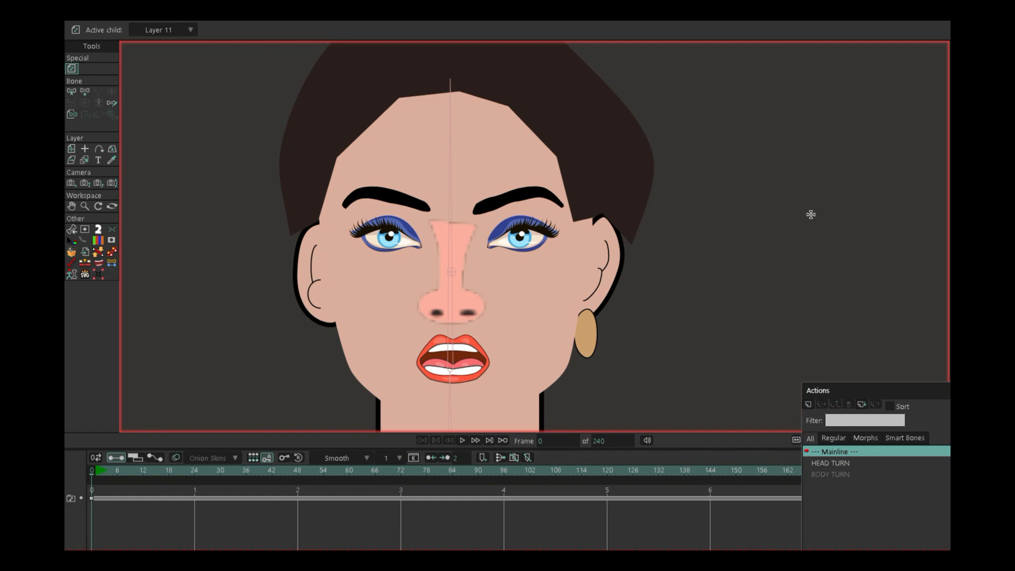
Cycle the woman's mouth switch layer through its mouth shapes from Layer 11 down past Layer 2
key("Down")
key("Down")
key("Down")
key("Down")
key("Down")
key("Down")
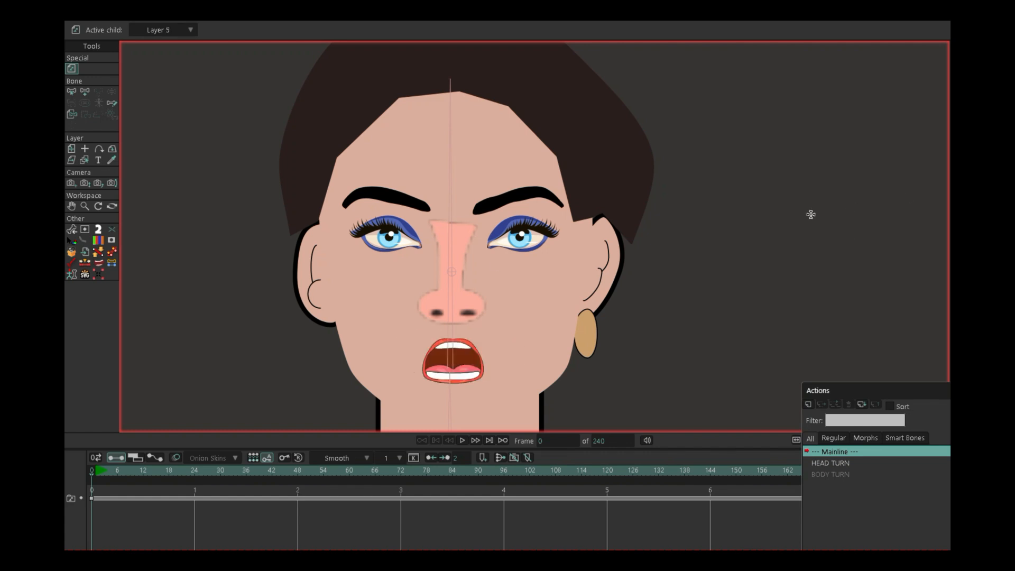
key("Down")
key("Down")
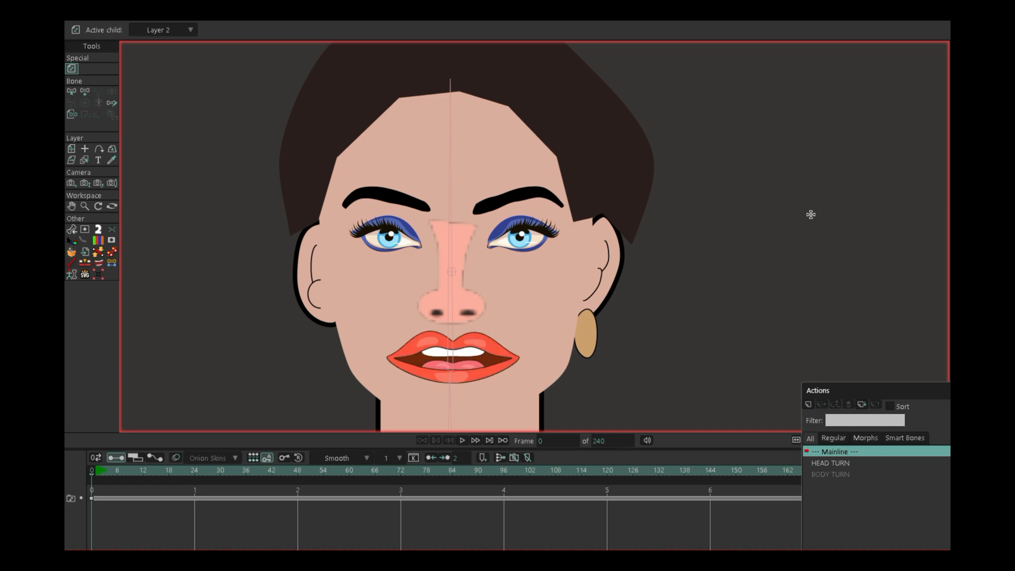
key("Down")
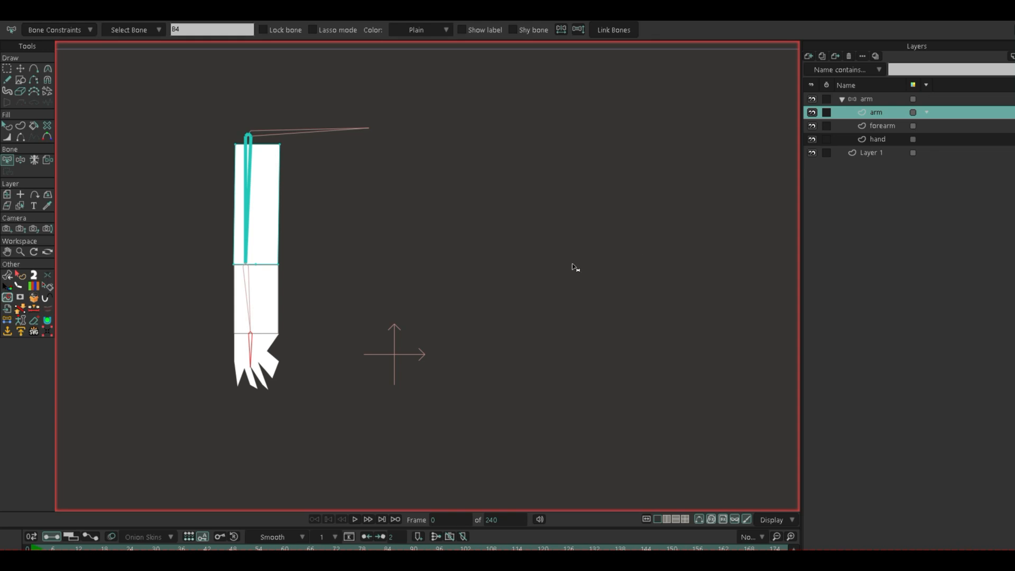
In the arm file, activate the arm bone layer and test the bending of the hand and forearm with Manipulate Bones
left_click(866, 99)
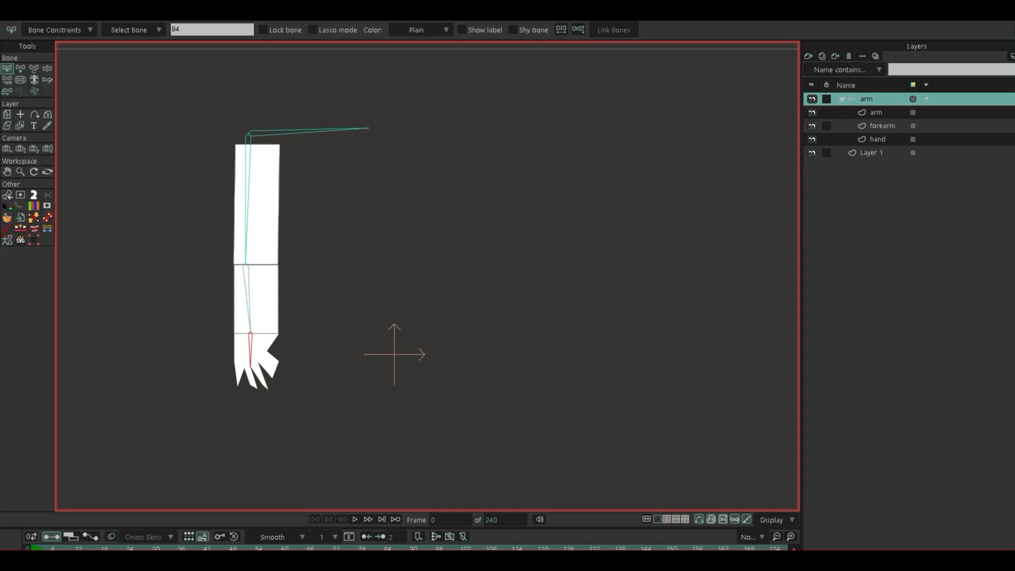
key("Return")
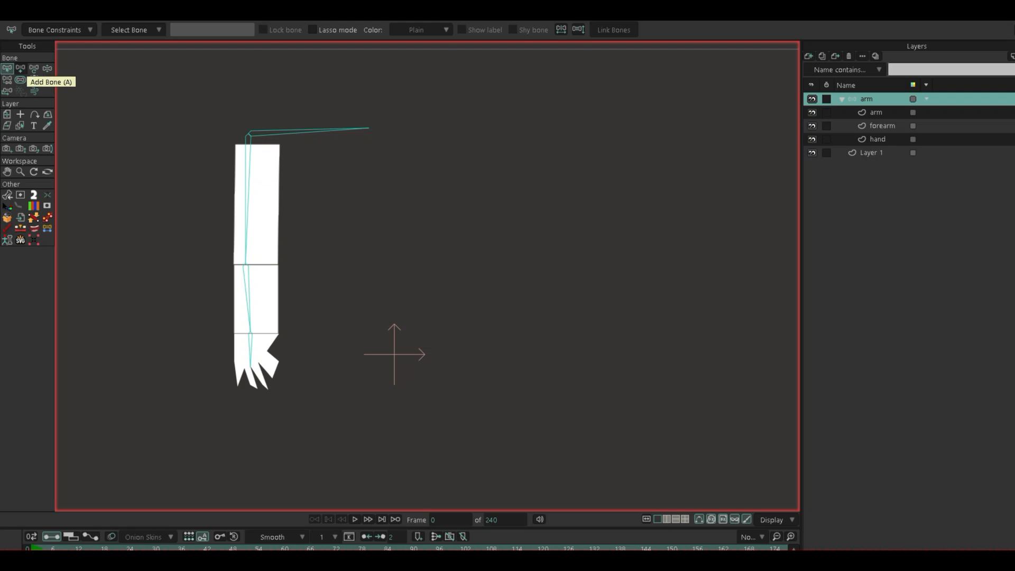
left_click(20, 69)
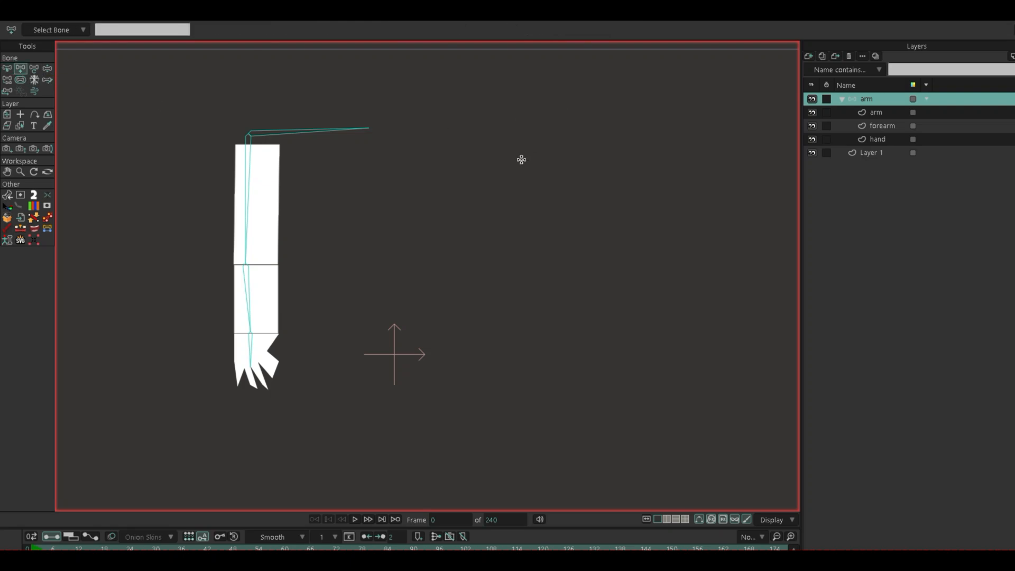
left_click(47, 68)
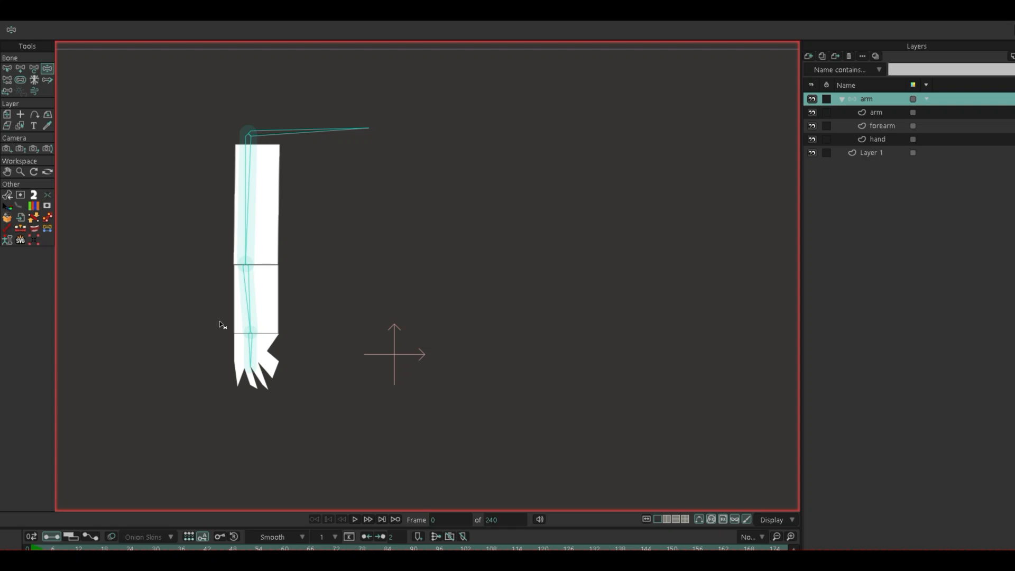
left_click_drag(253, 352, 411, 268)
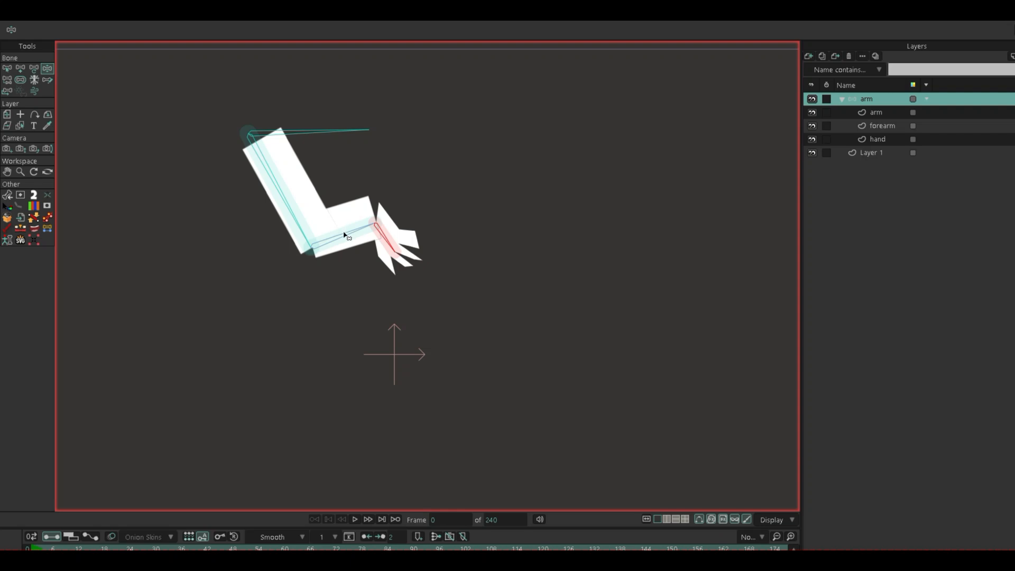
left_click_drag(344, 235, 258, 315)
left_click(7, 68)
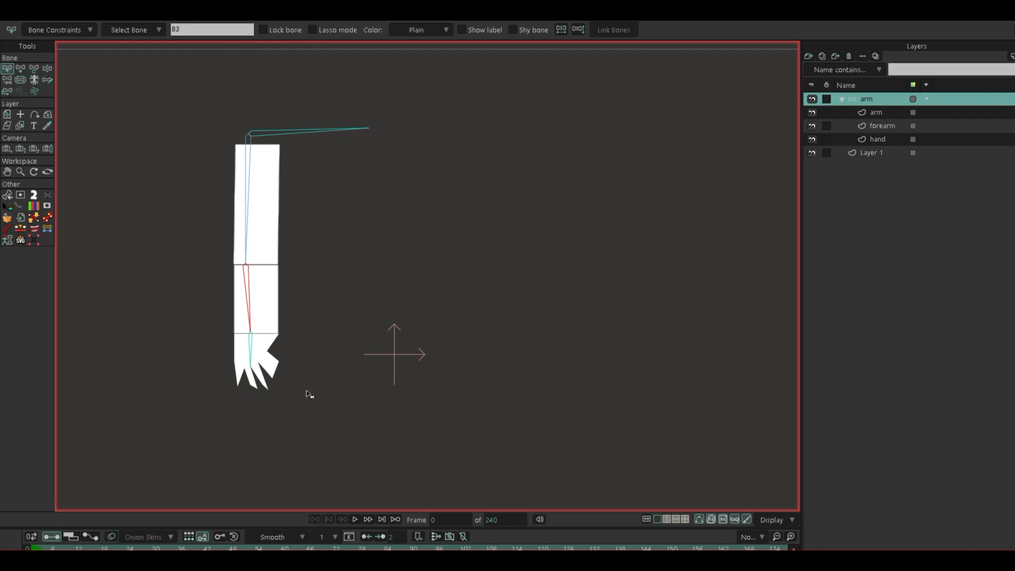
Add a short upright bone in the empty space beside the arm and check its bone strength
key("a")
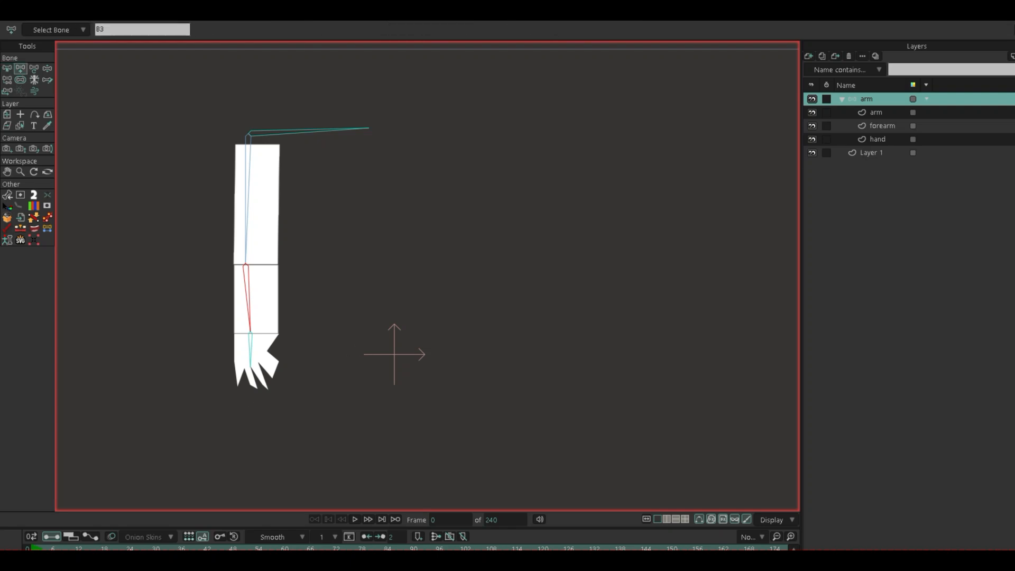
left_click_drag(415, 256, 417, 206)
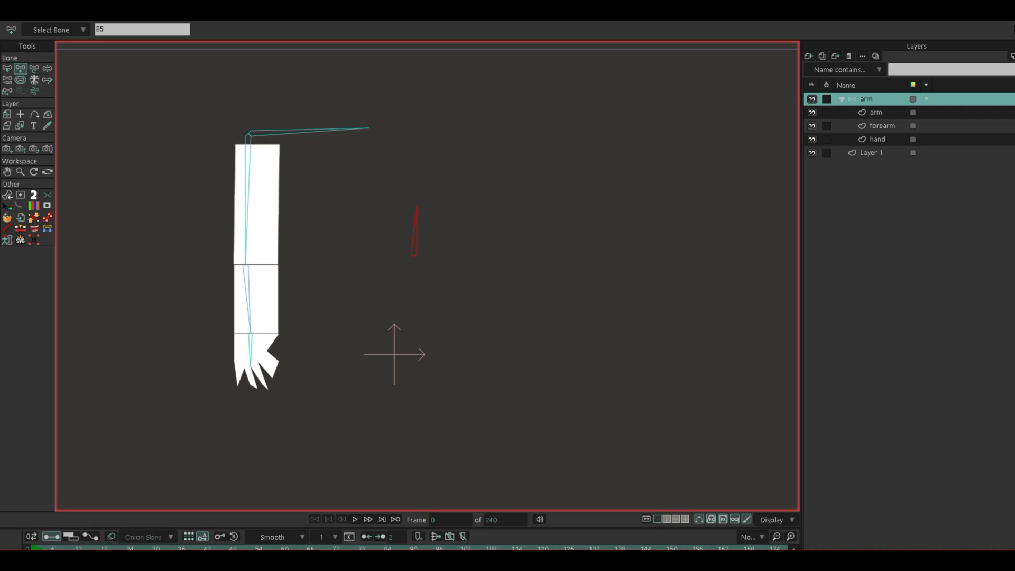
key("s")
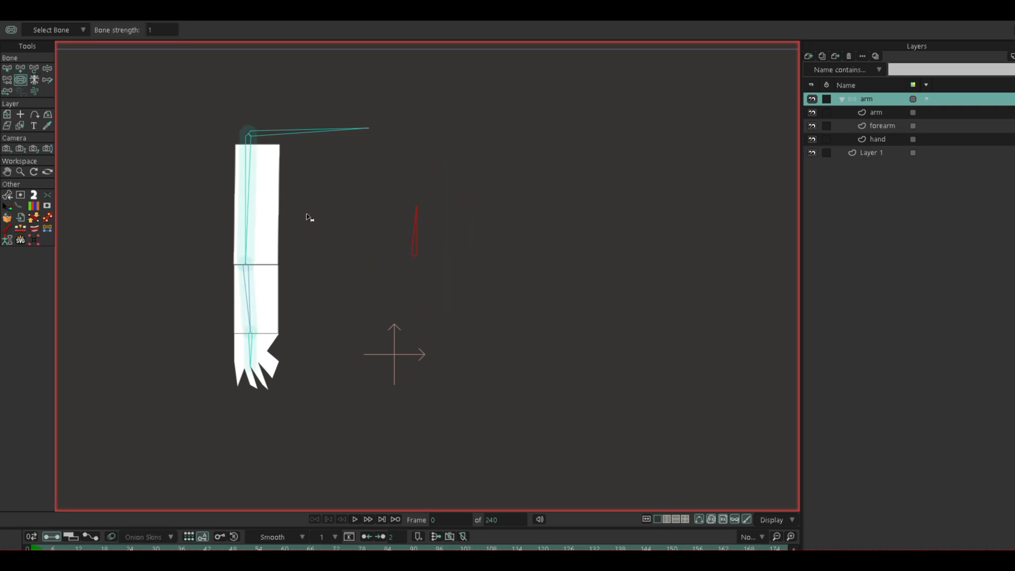
key("z")
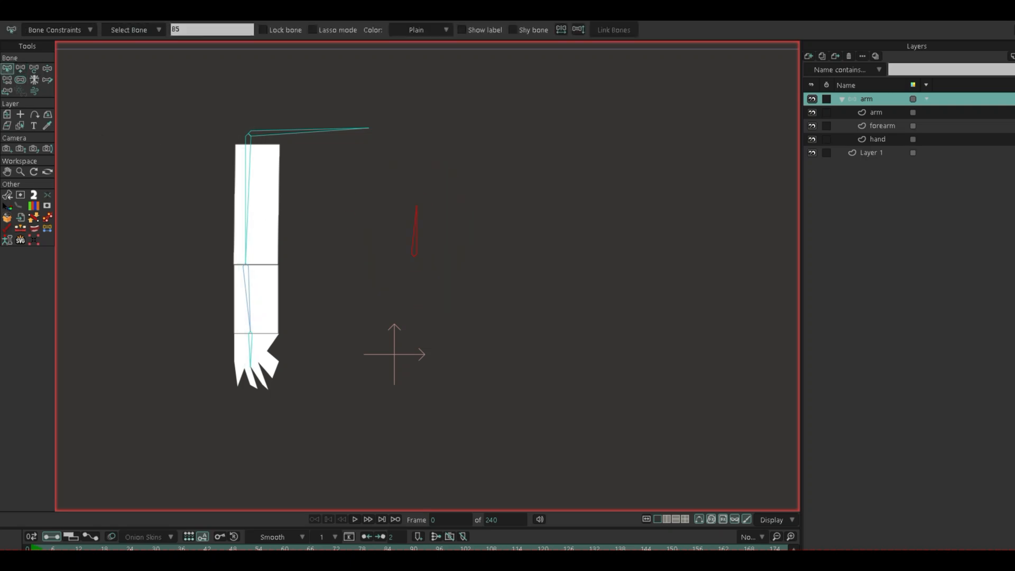
Enable angle constraints of -70° to 70° on the upright bone beside the arm
left_click(60, 30)
left_click(30, 64)
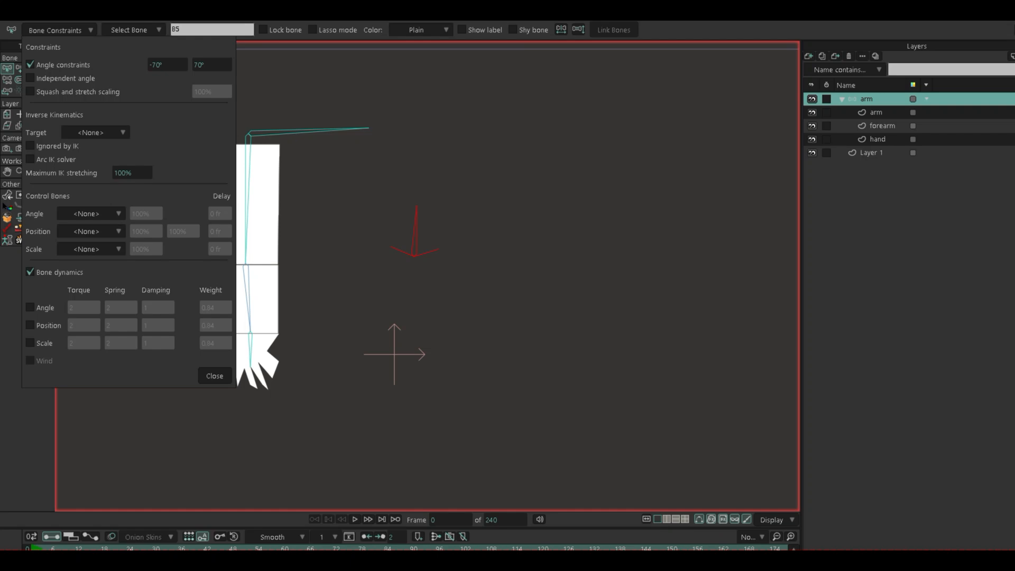
left_click(214, 376)
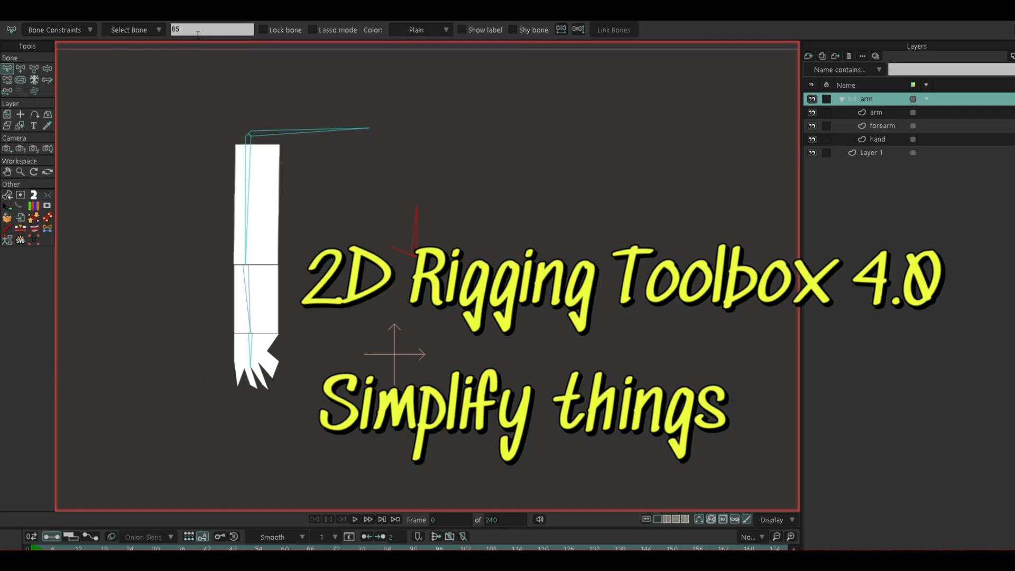
Create a smart bone action for the upright bone beside the arm and enlarge the timeline area
left_click(195, 2)
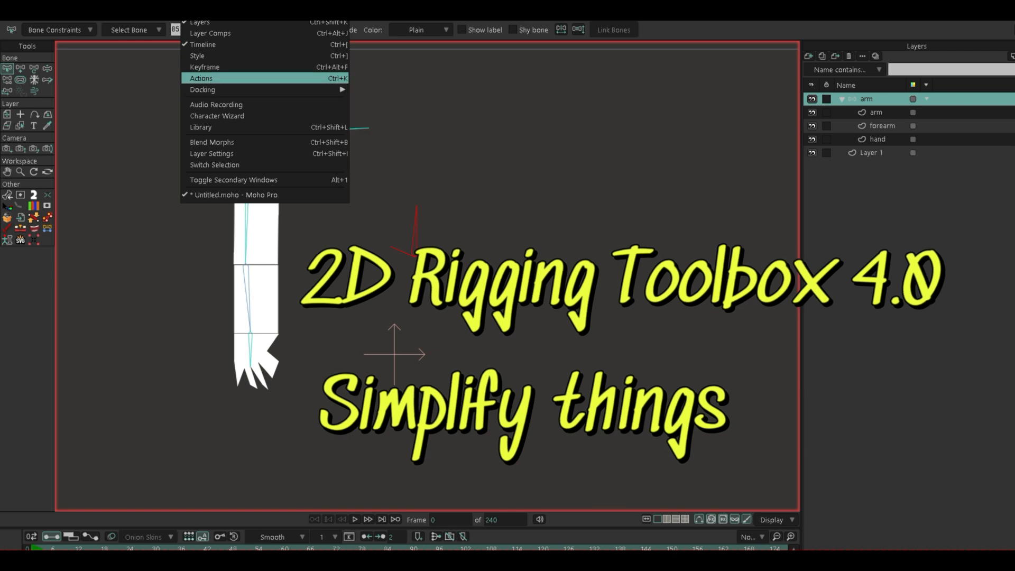
left_click(206, 78)
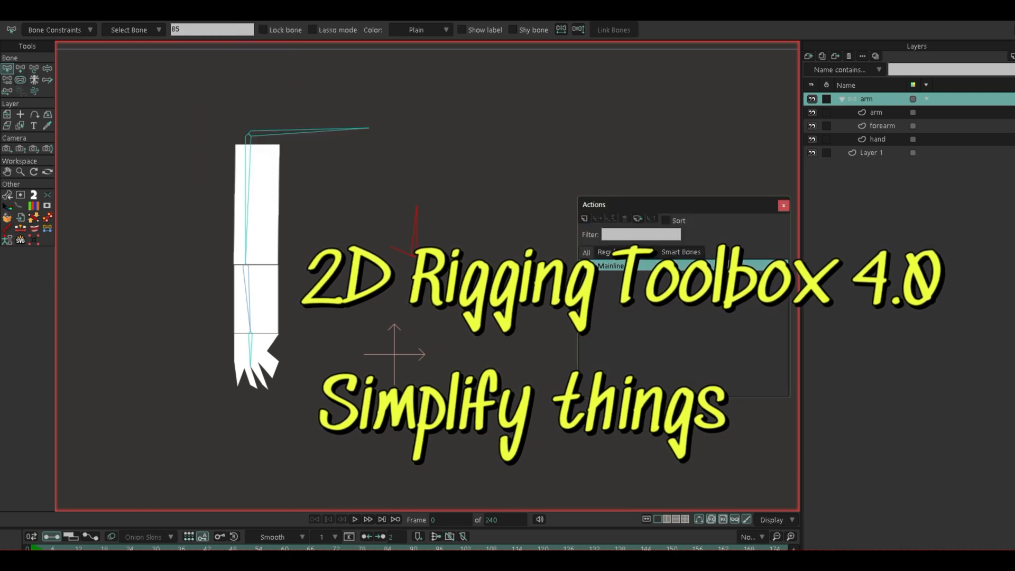
double_click(181, 29)
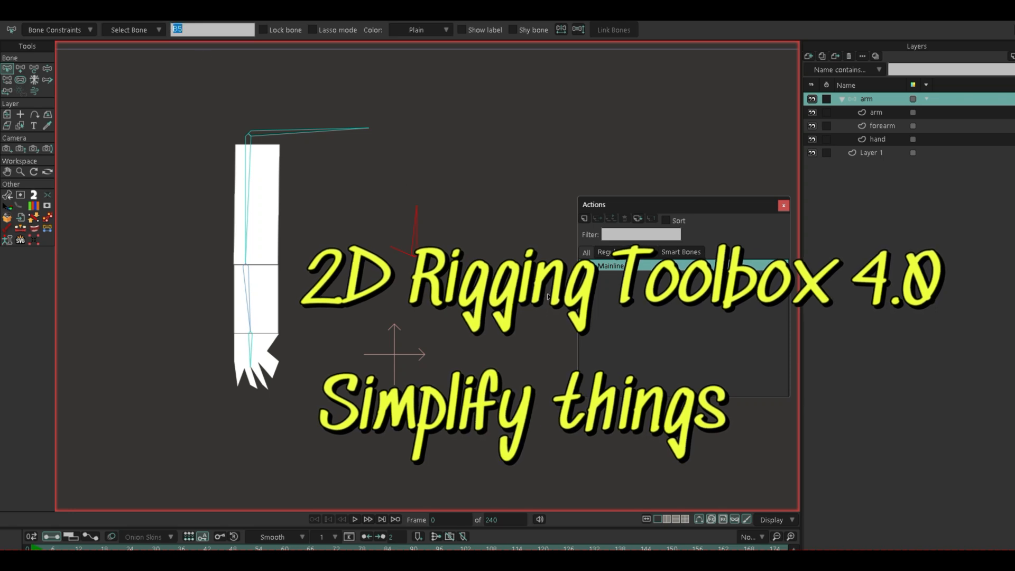
left_click(585, 219)
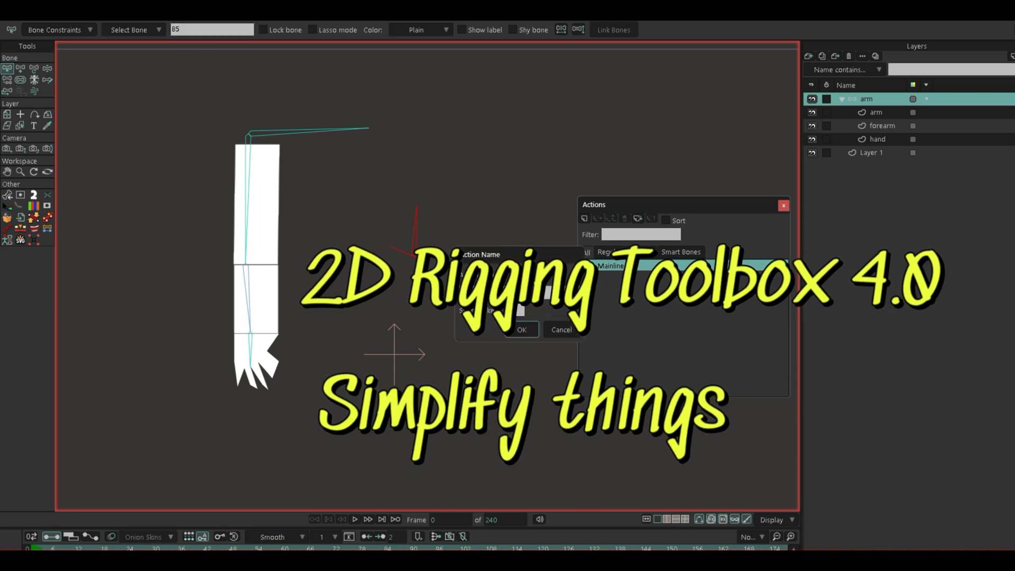
key("Return")
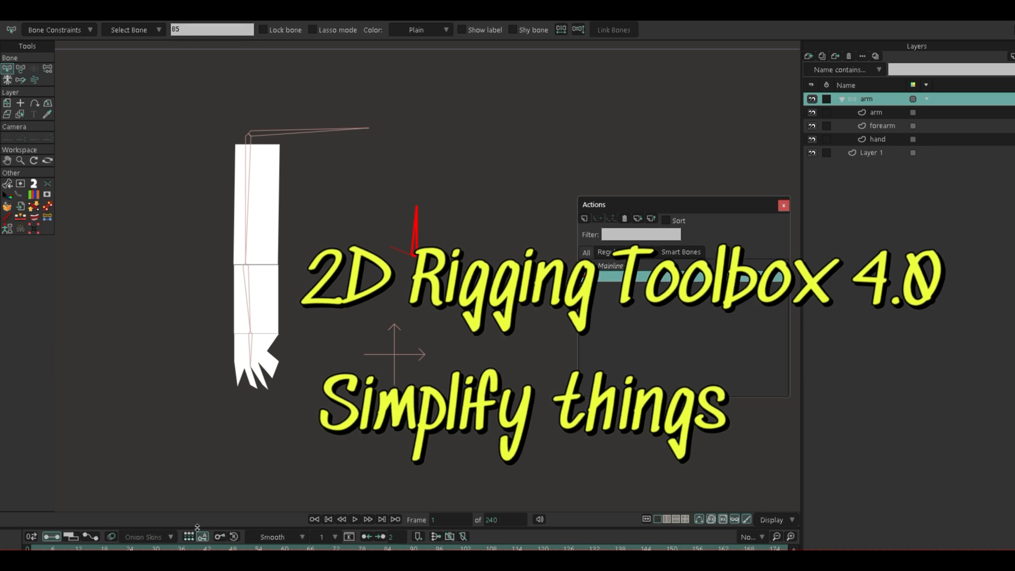
left_click_drag(199, 527, 202, 484)
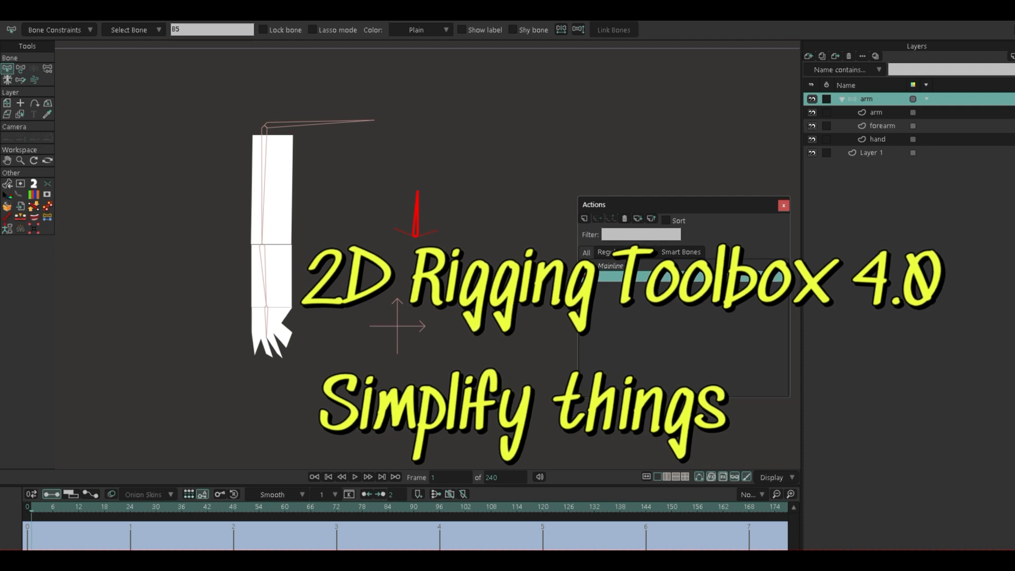
At frame 24 of the B5 action, rotate the upright bone sideways to its limit and bend the forearm up towards the upper arm
left_click(234, 494)
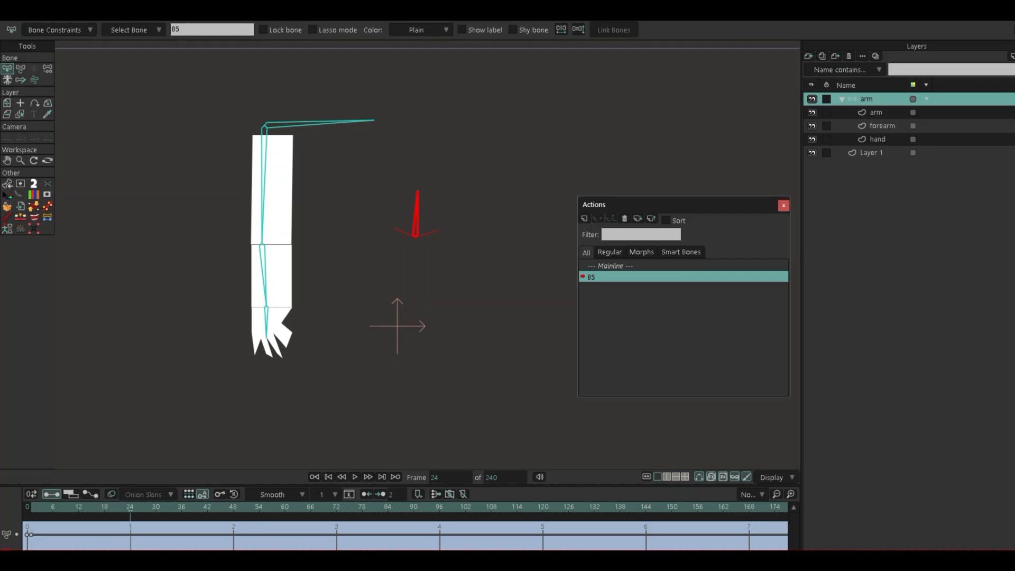
key("t")
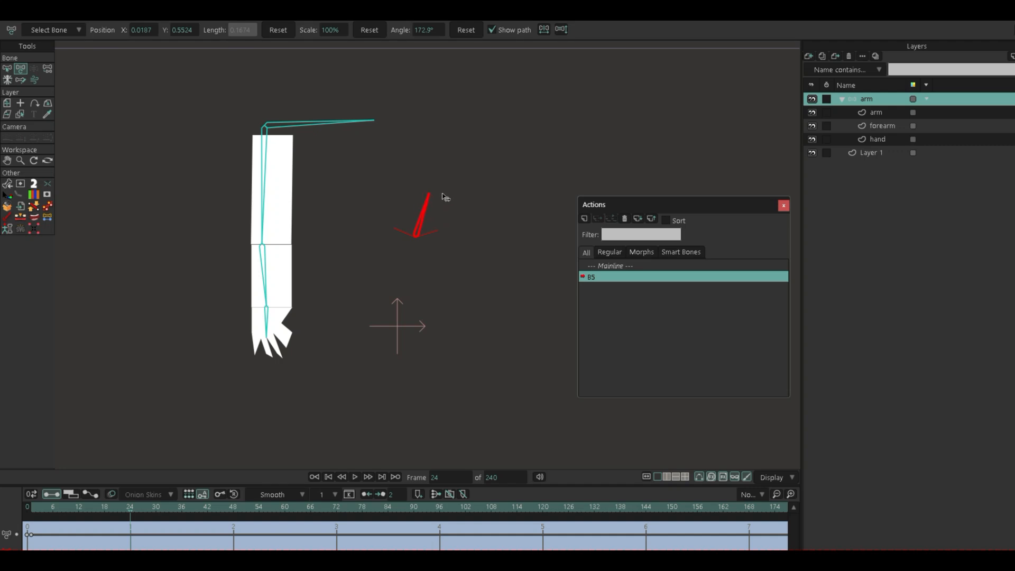
left_click_drag(443, 196, 477, 246)
left_click(262, 272)
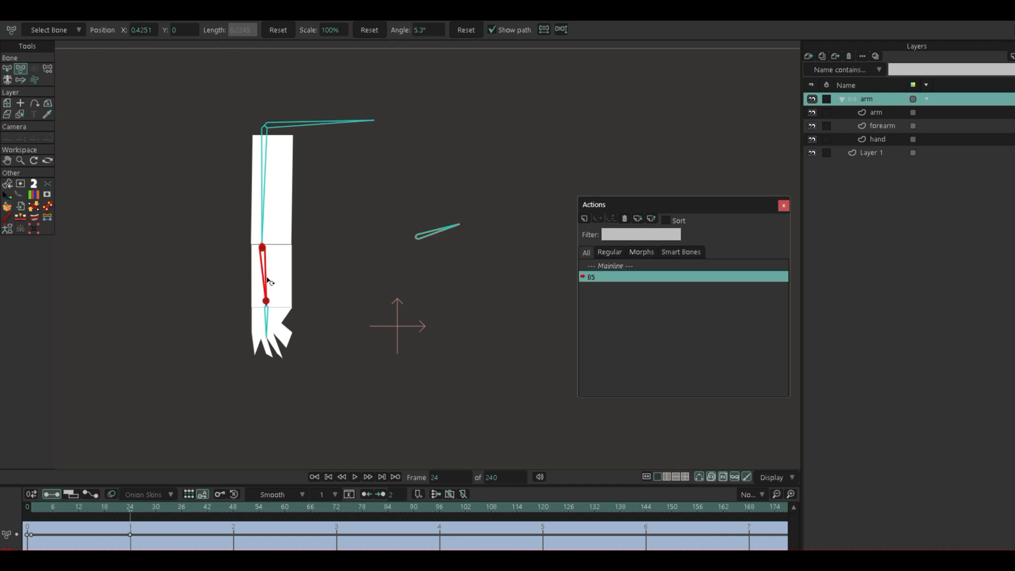
left_click_drag(274, 301, 330, 151)
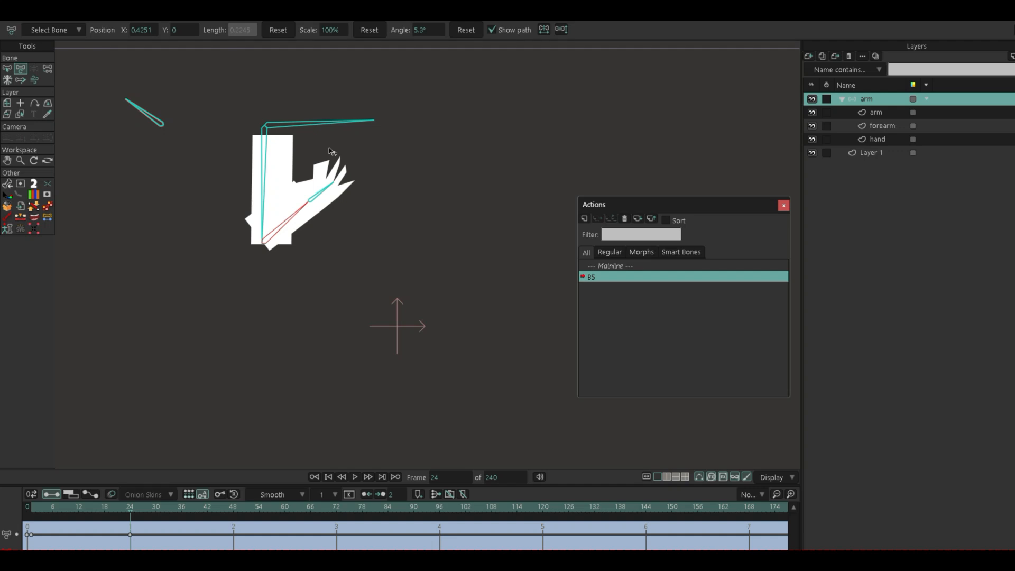
left_click(286, 222)
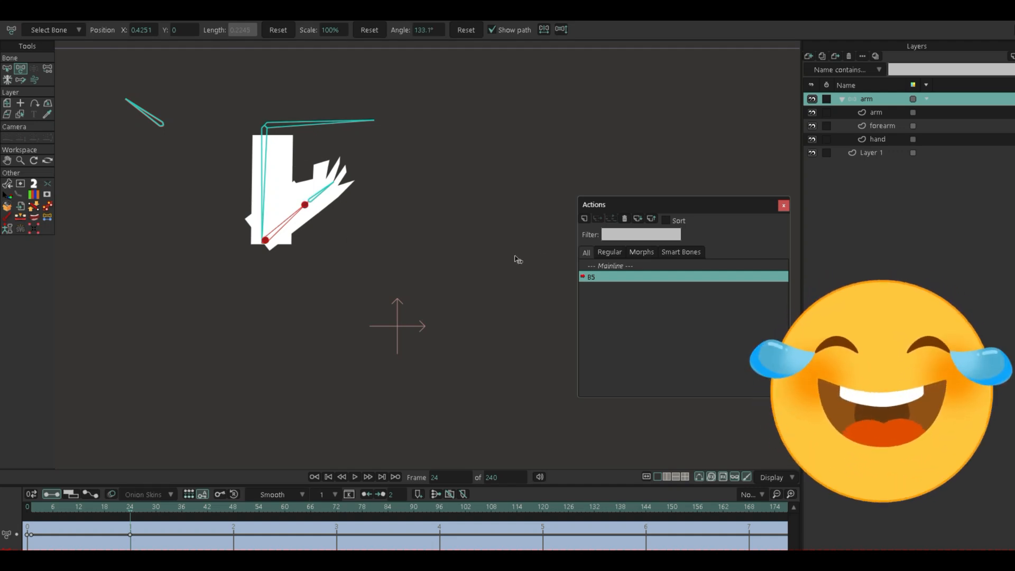
Return to the mainline and detach the upright B5 bone from its forearm parent bone
double_click(614, 266)
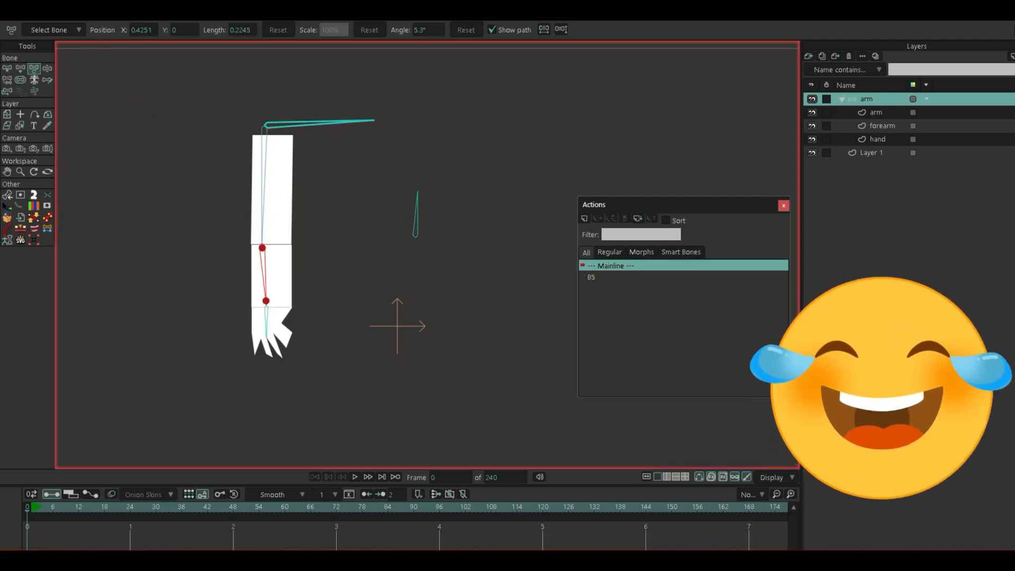
left_click(7, 69)
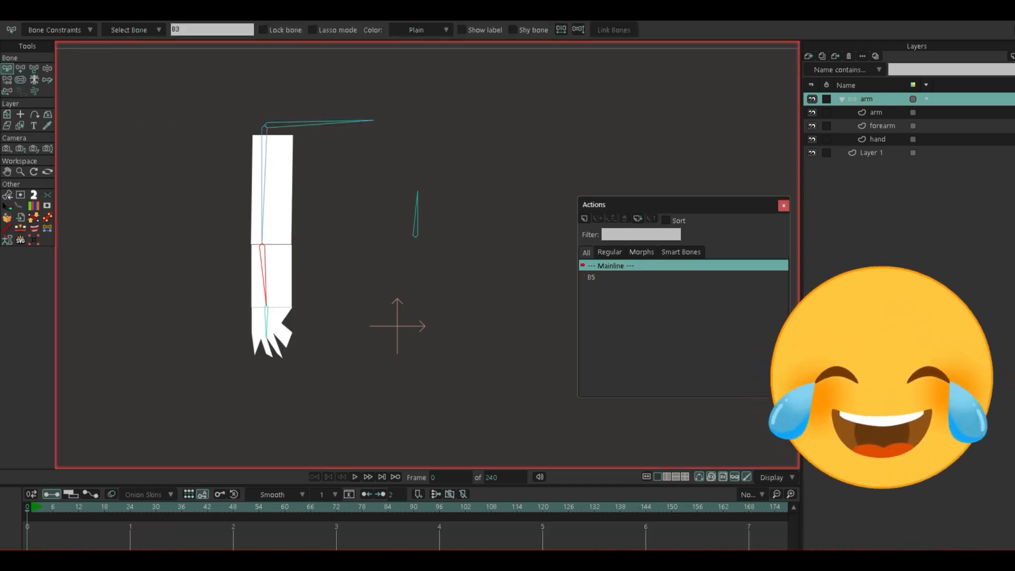
left_click(417, 210)
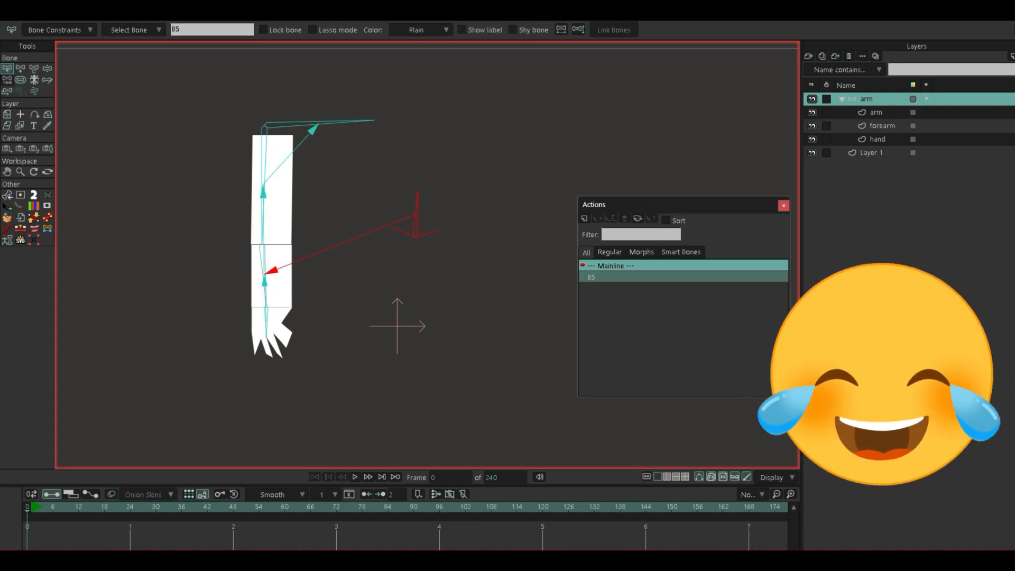
left_click(7, 80)
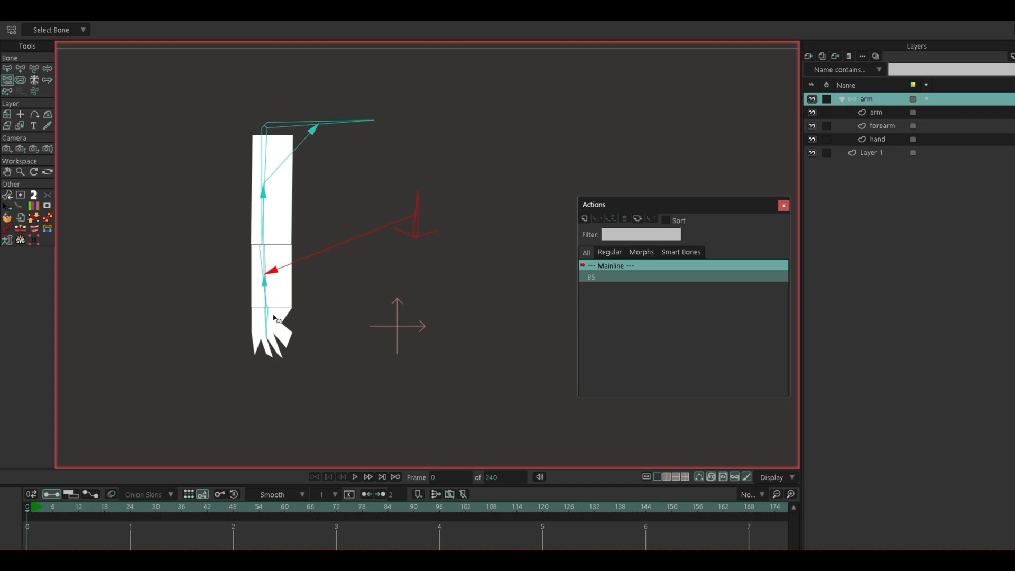
left_click(452, 167)
Check the B5 smart bone action from frame 1 to frame 24 and select the forearm shape's layer at the bent elbow
key("ctrl+s")
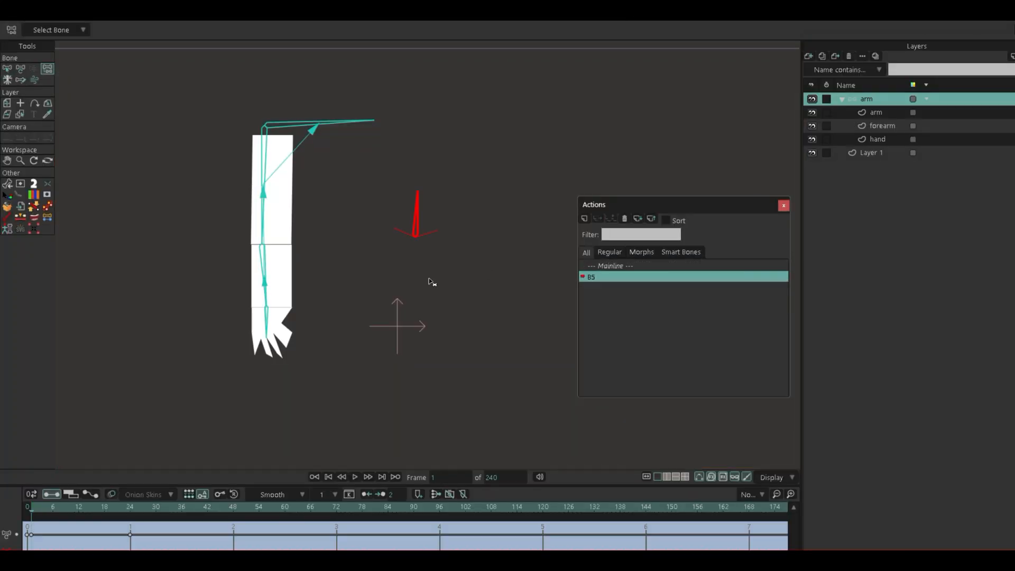
left_click_drag(31, 507, 130, 507)
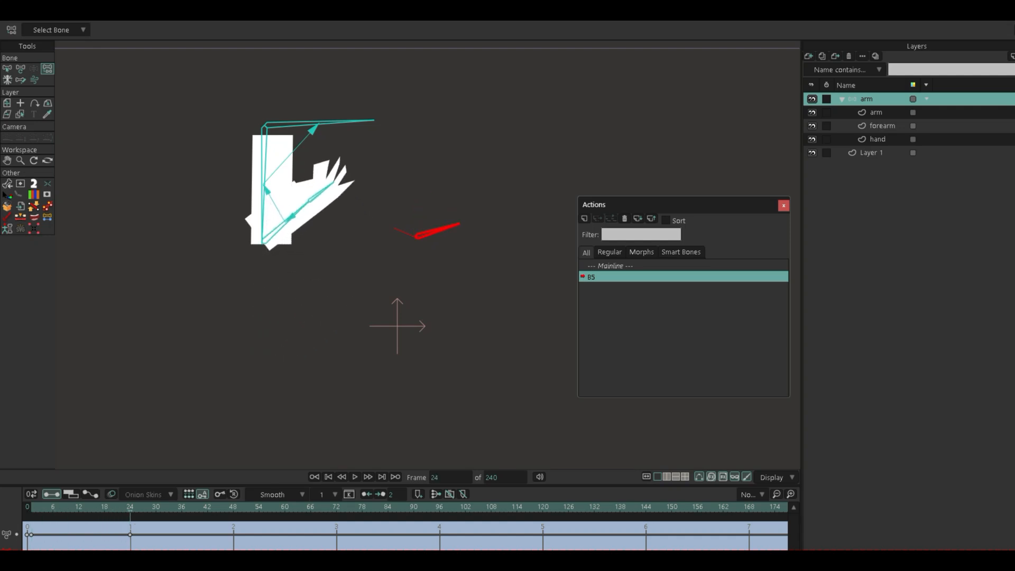
scroll(294, 234, "up", 2)
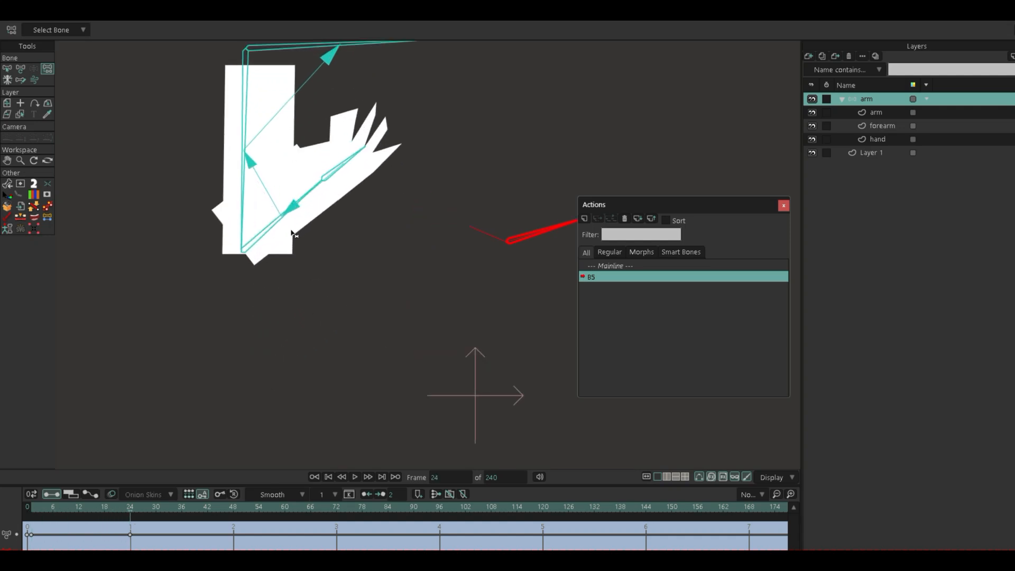
scroll(290, 250, "up", 1)
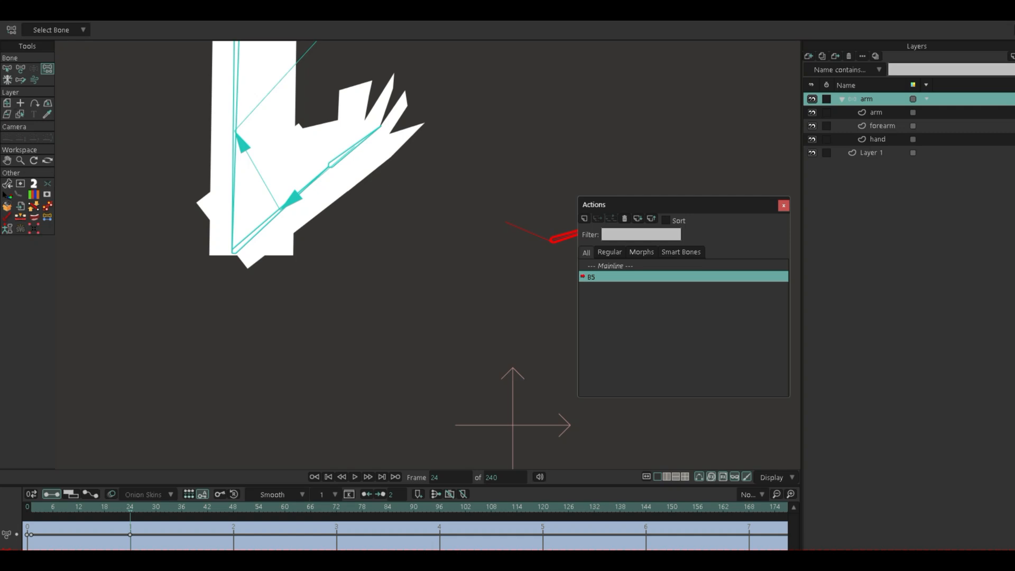
left_click(20, 114)
left_click(328, 195)
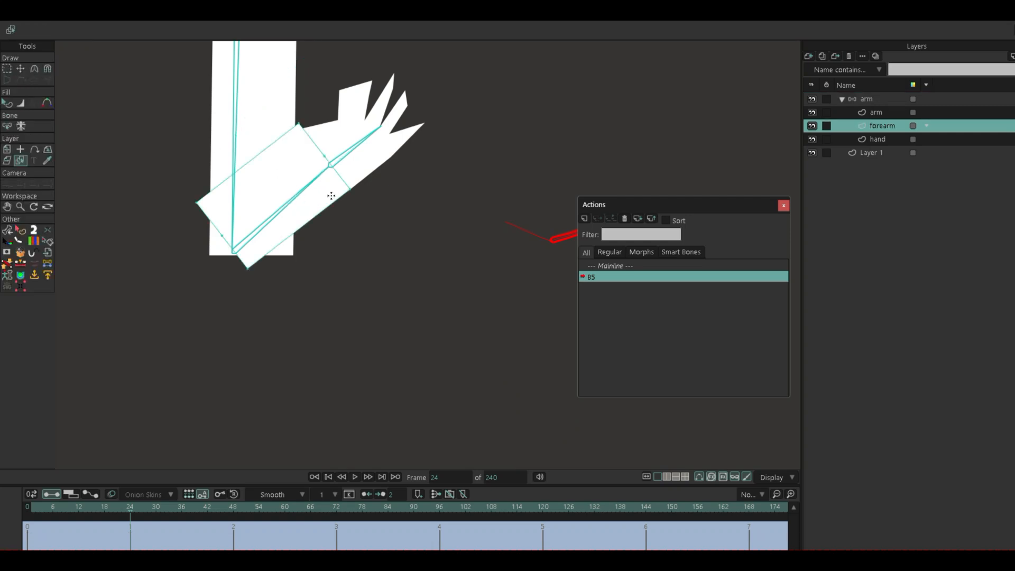
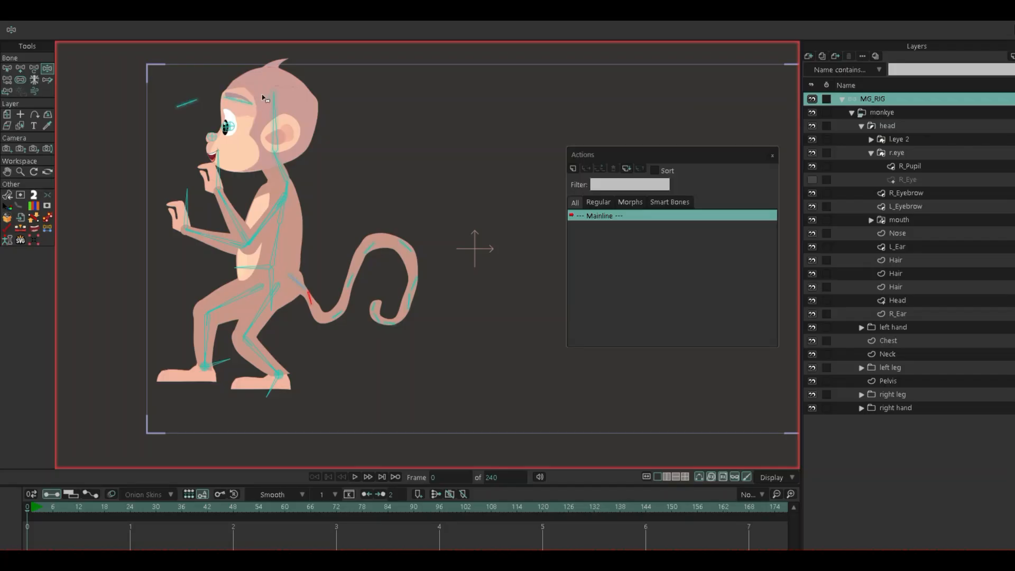
In the monkey rig, test the head's tilt with Manipulate Bones and select the R_Eyebrow_Outer bone in front of the face
left_click_drag(280, 103, 293, 96)
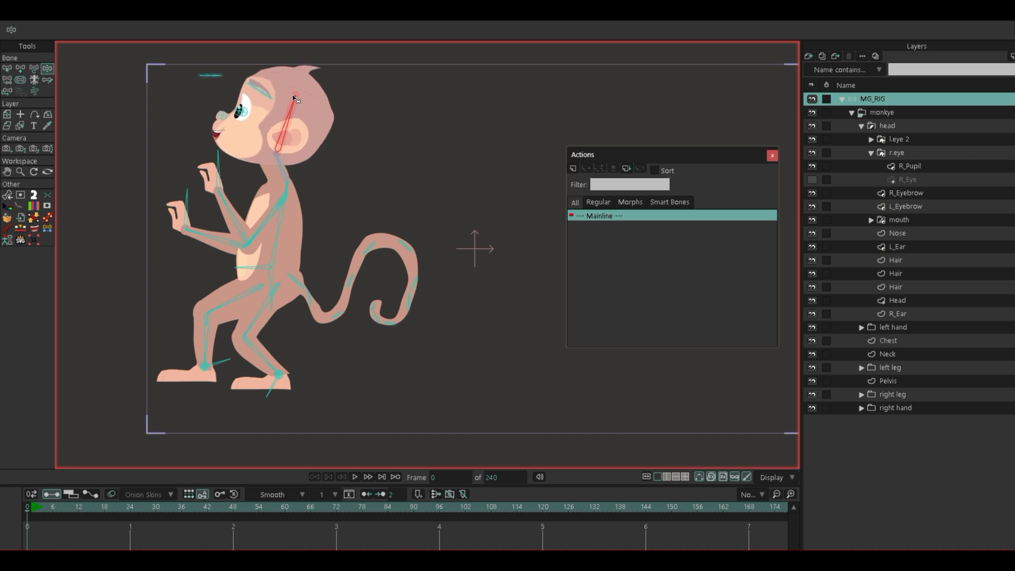
scroll(219, 103, "up", 1)
scroll(218, 104, "down", 3)
left_click_drag(220, 105, 304, 254)
scroll(296, 240, "up", 5)
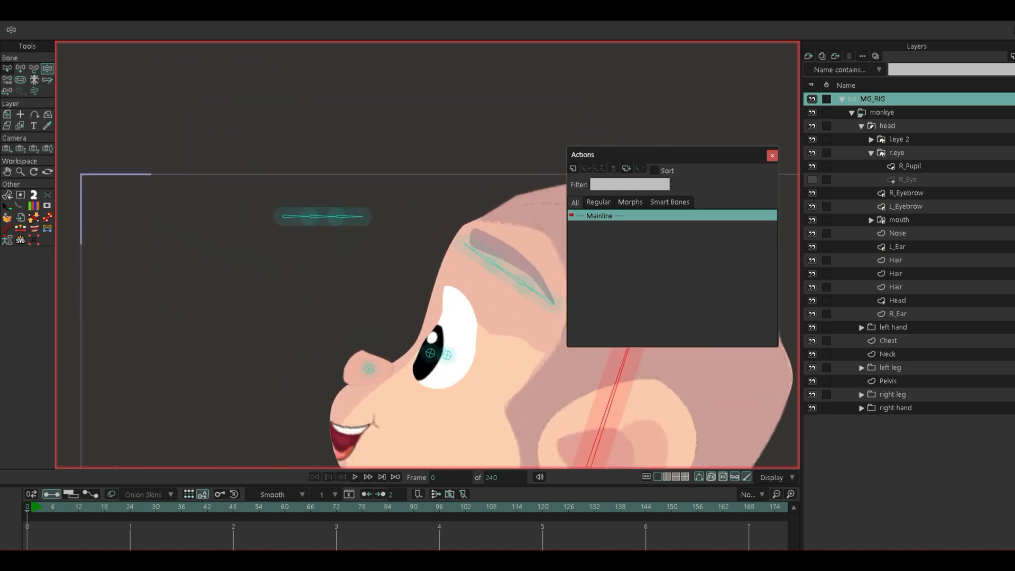
left_click(7, 69)
left_click_drag(139, 342, 211, 197)
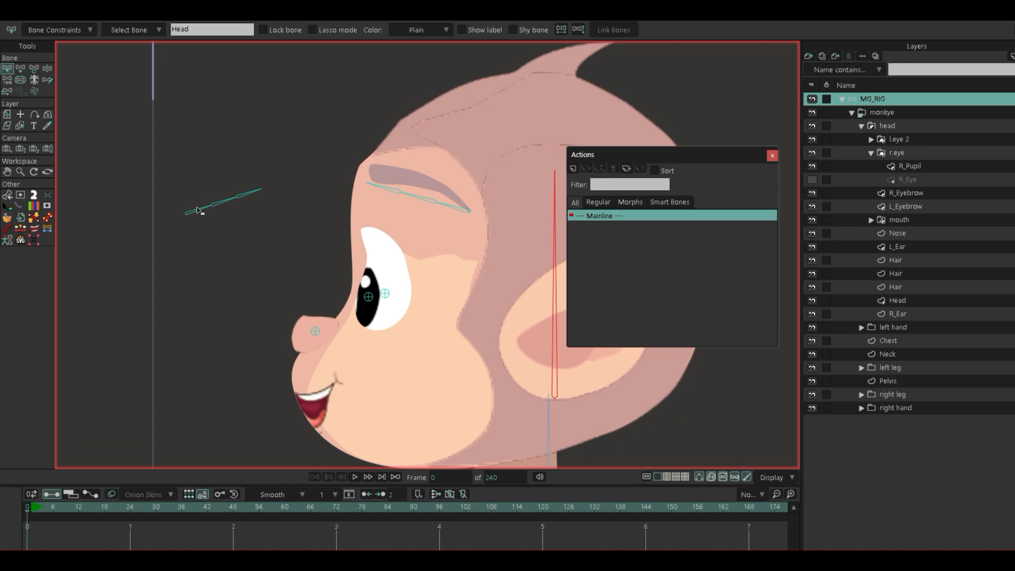
left_click(198, 211)
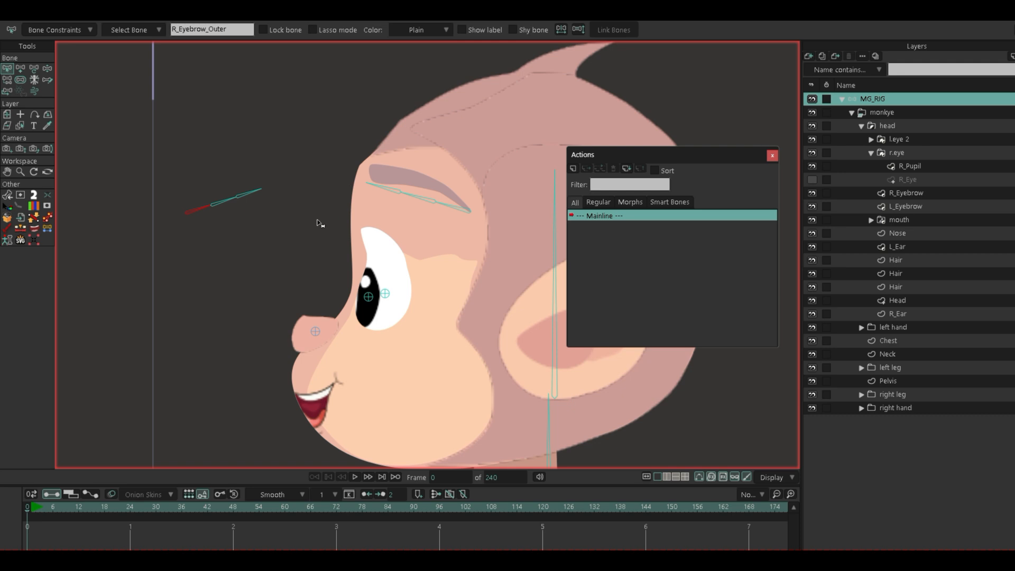
Examine the monkey's masked face parts by switching the display of fills, then layer effects, off and back on
scroll(318, 222, "down", 2)
left_click_drag(366, 293, 357, 253)
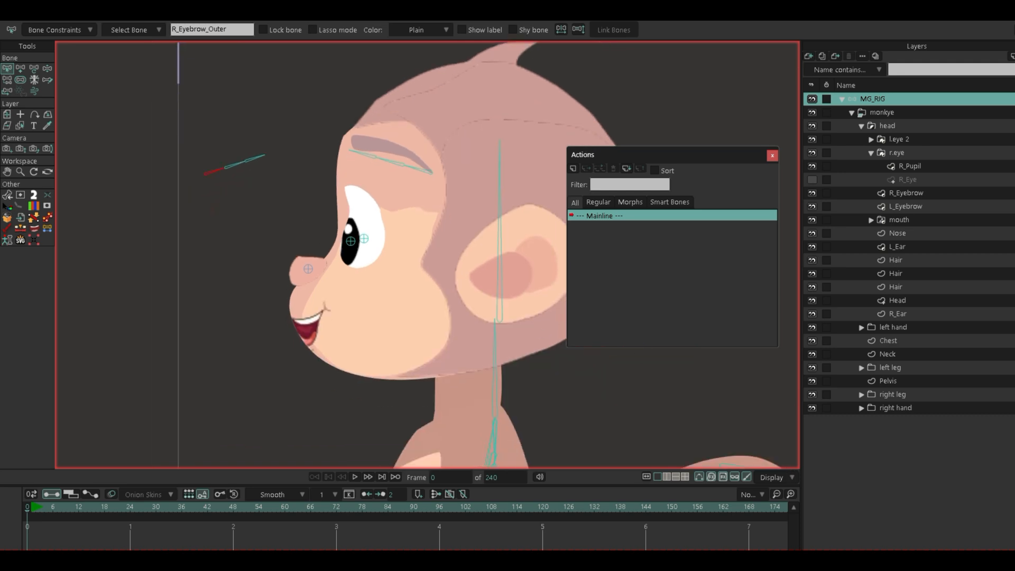
left_click(776, 477)
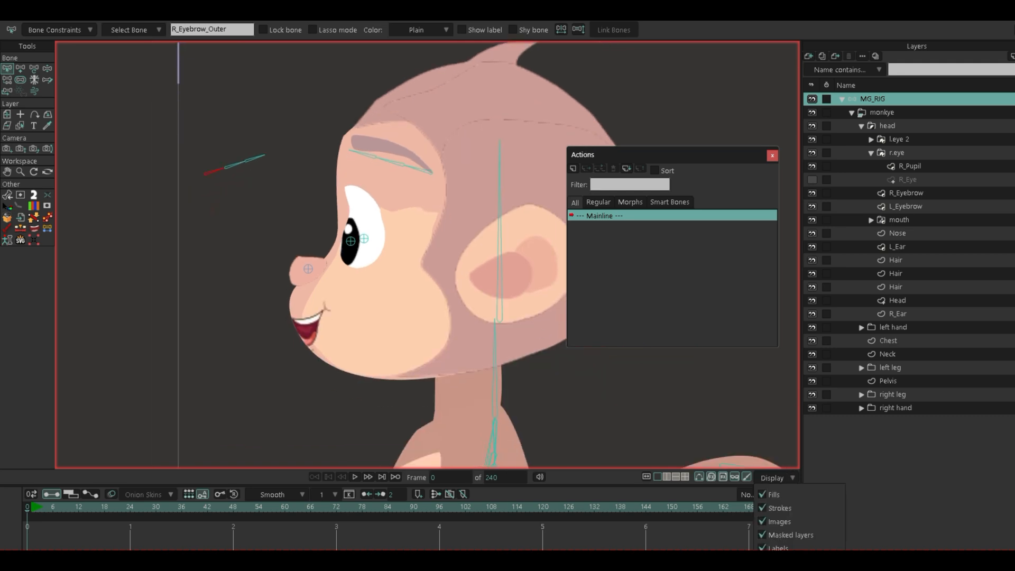
left_click(772, 494)
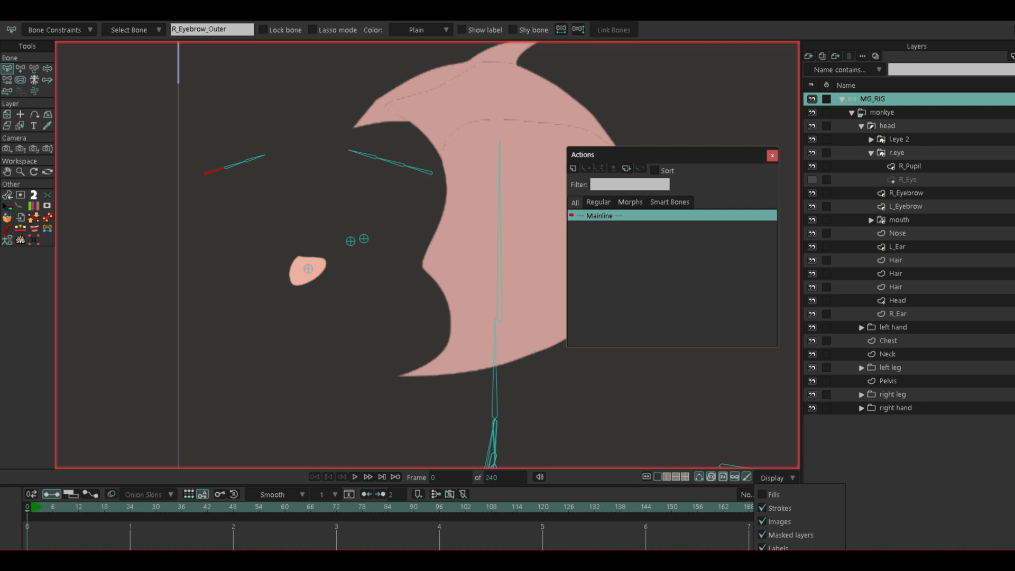
left_click(772, 494)
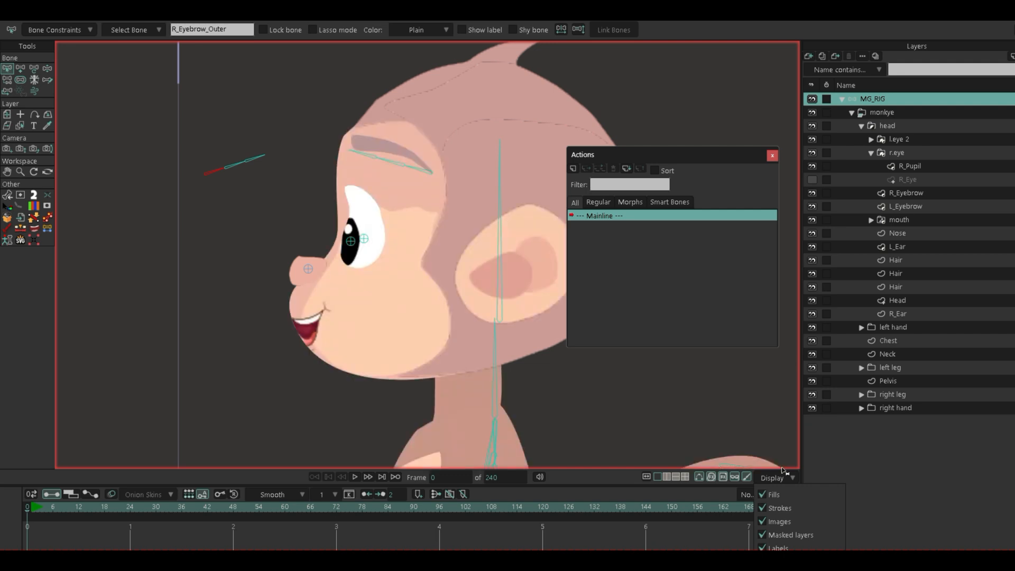
key("Escape")
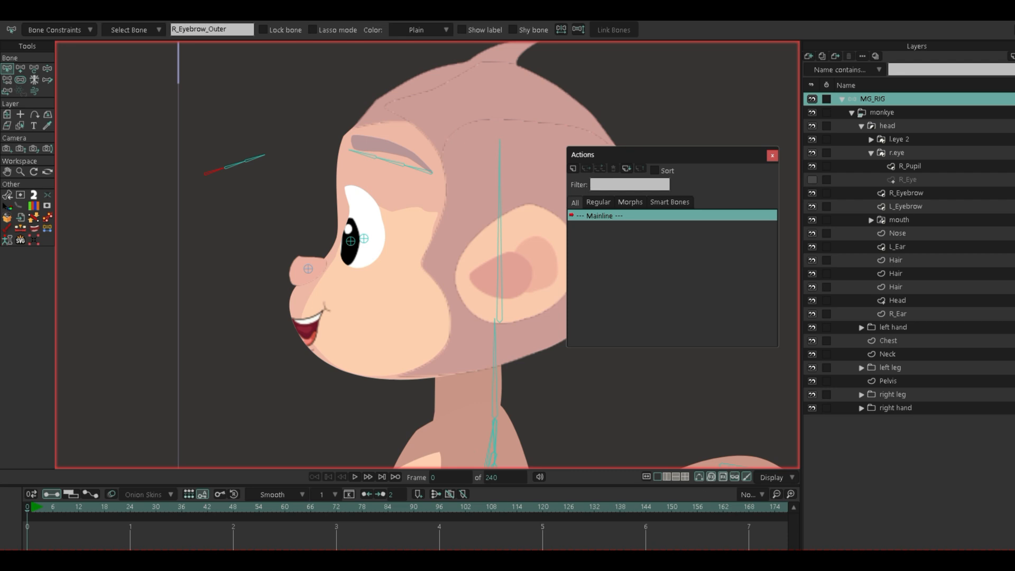
left_click(735, 477)
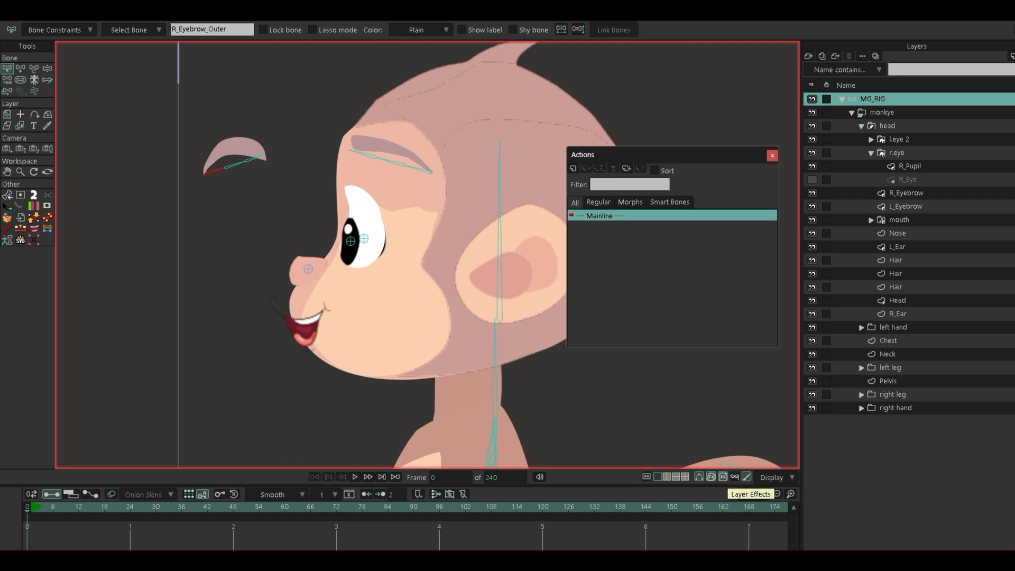
left_click(735, 477)
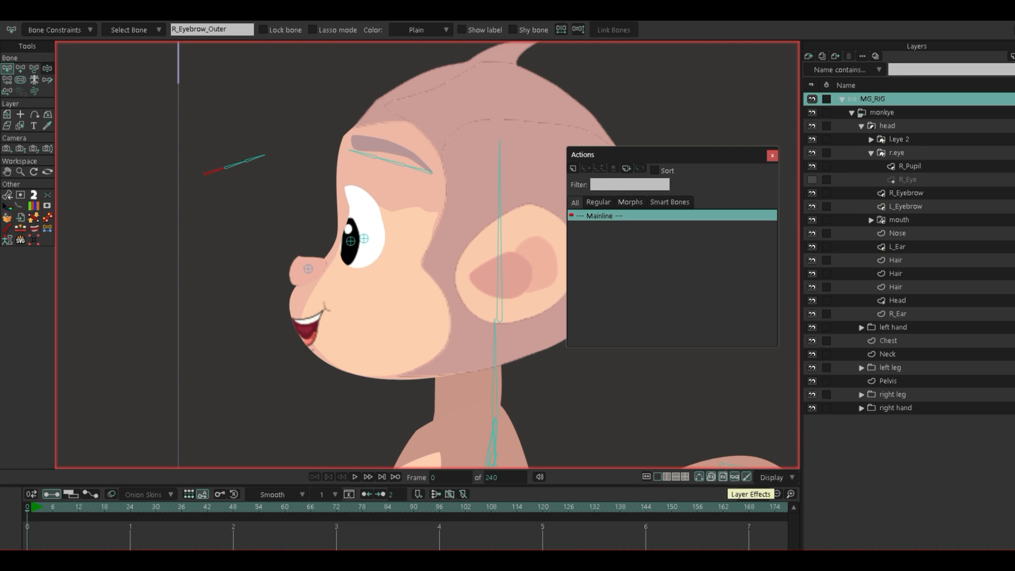
Tilt the monkey's head back with Manipulate Bones and examine the pose on the face and the whole body
left_click(47, 68)
scroll(304, 201, "down", 2)
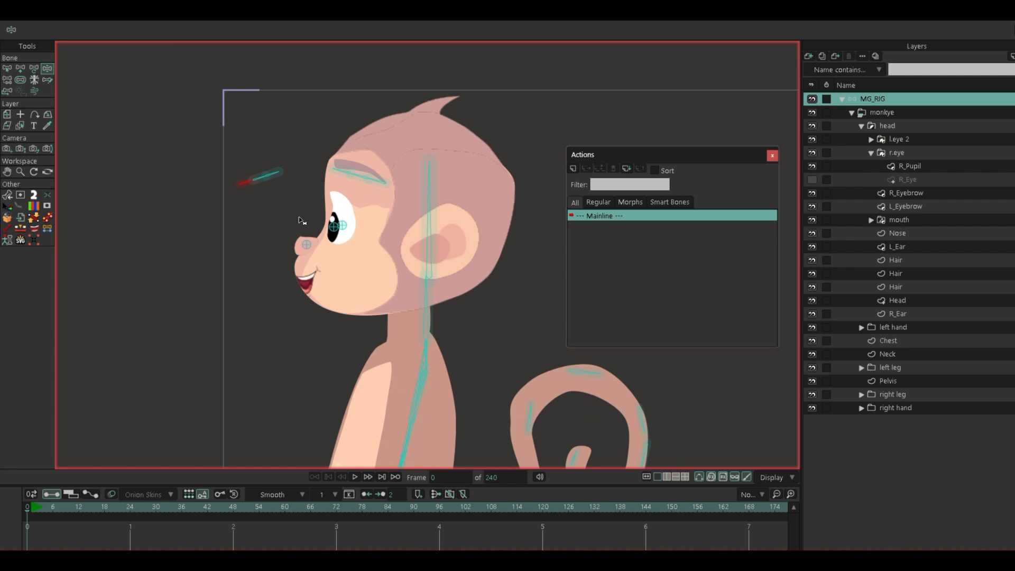
scroll(301, 219, "down", 2)
left_click(385, 190)
left_click_drag(386, 189, 436, 224)
scroll(377, 203, "up", 3)
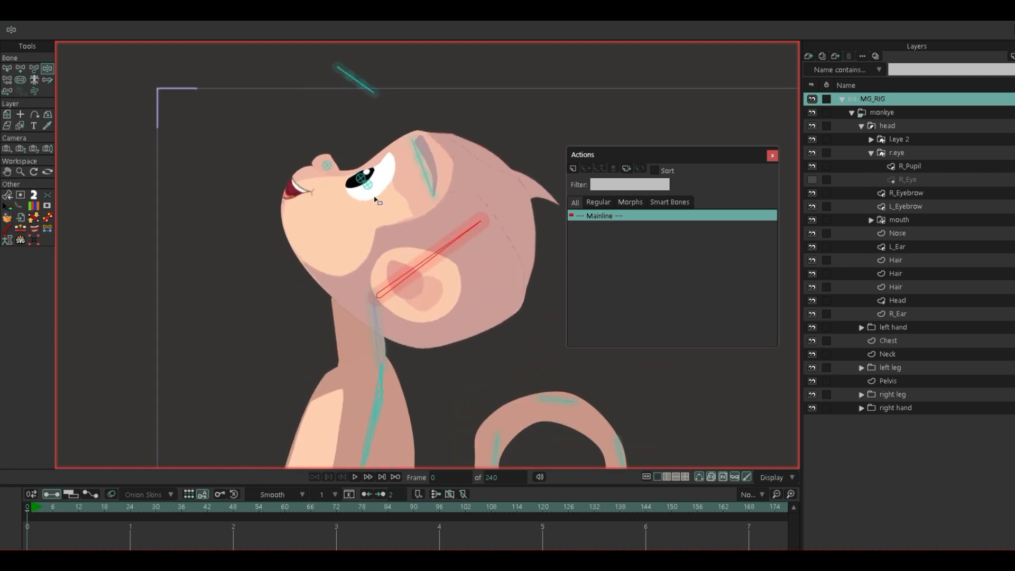
scroll(361, 295, "down", 2)
left_click_drag(413, 377, 400, 200)
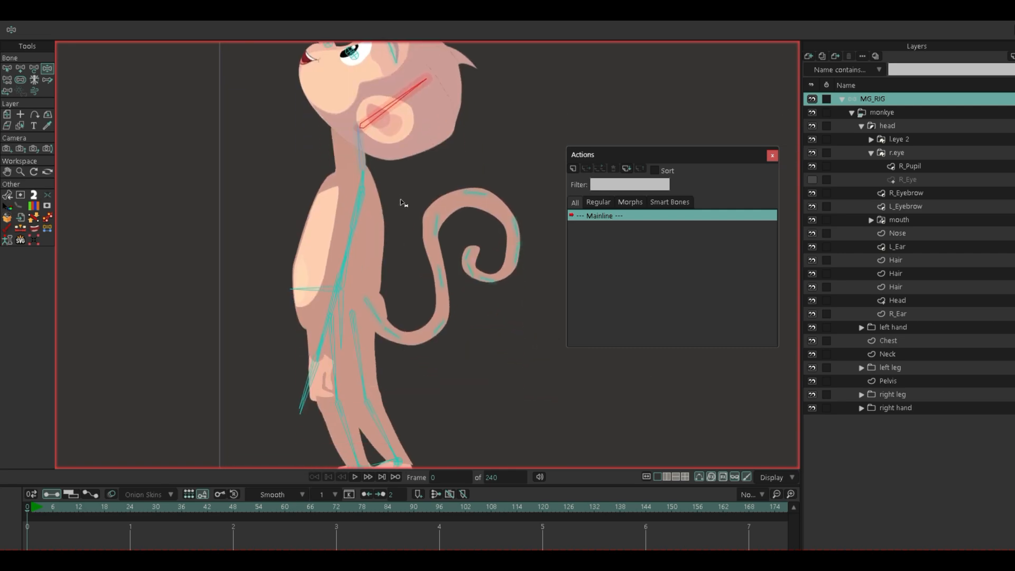
scroll(318, 387, "down", 3)
left_click_drag(337, 408, 338, 353)
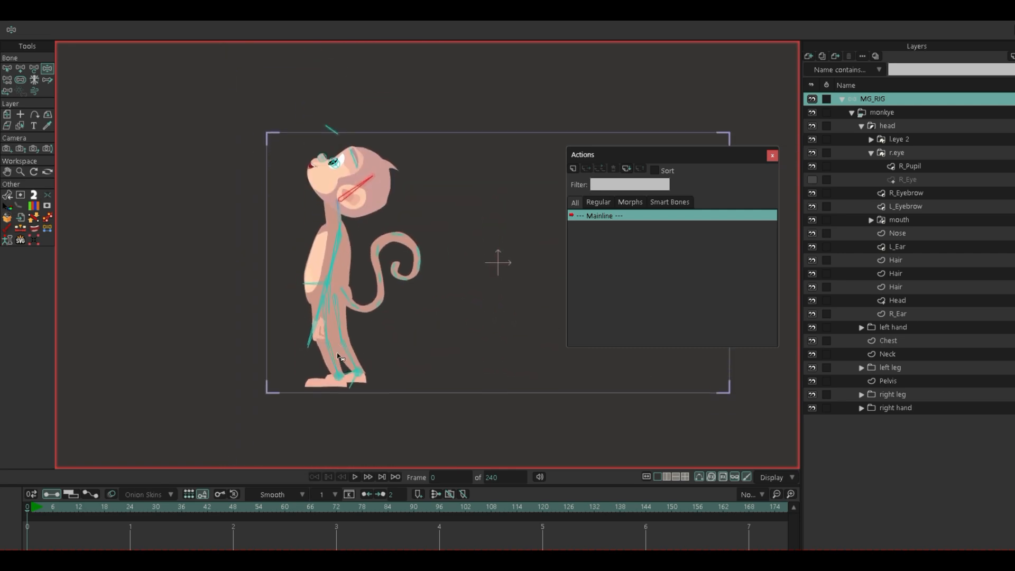
Swing the monkey's head further backwards and inspect how the head and ear sit against the neck
left_click_drag(361, 218, 336, 254)
scroll(332, 232, "up", 3)
left_click_drag(354, 204, 360, 266)
scroll(295, 271, "up", 3)
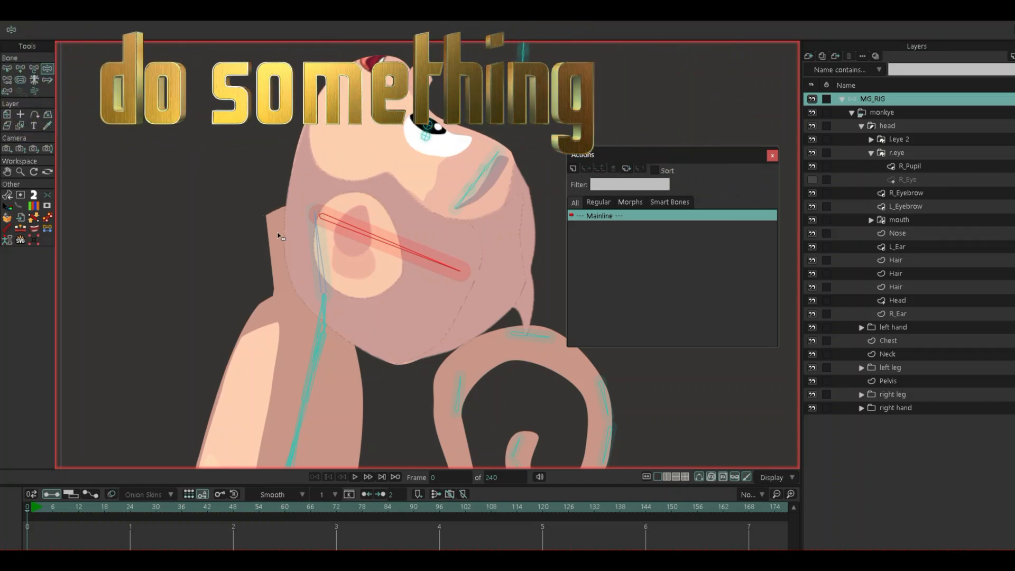
left_click_drag(444, 262, 297, 93)
Leave the bone test and hide the Head layer and the three Hair layers in the monkey's head group
left_click(7, 69)
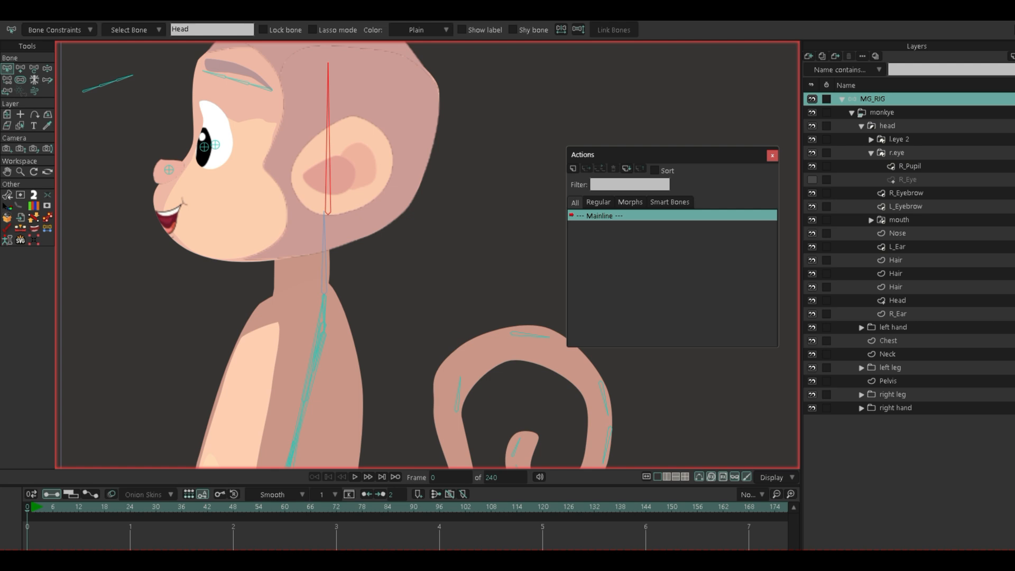
left_click(812, 300)
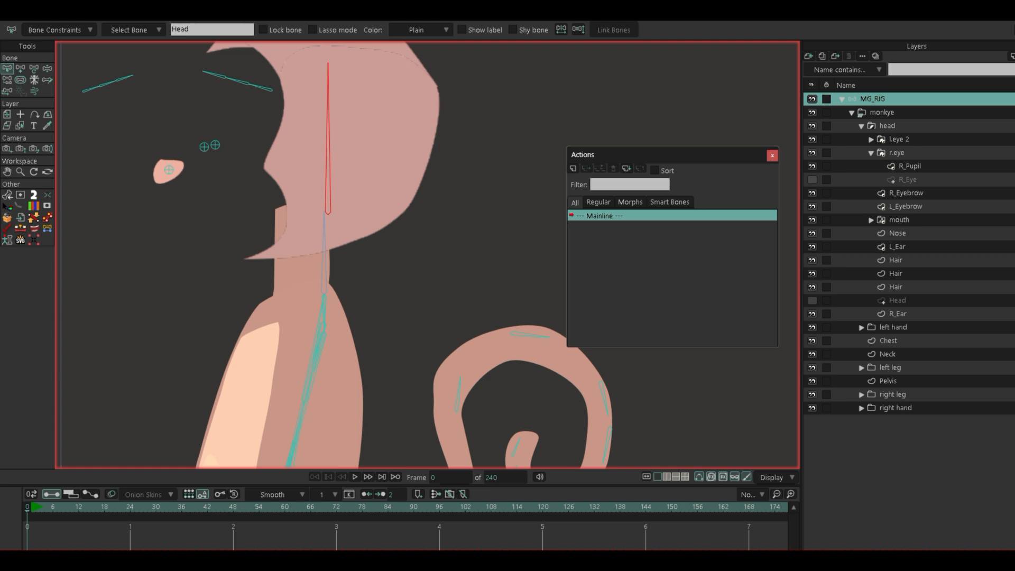
left_click(812, 287)
left_click(812, 273)
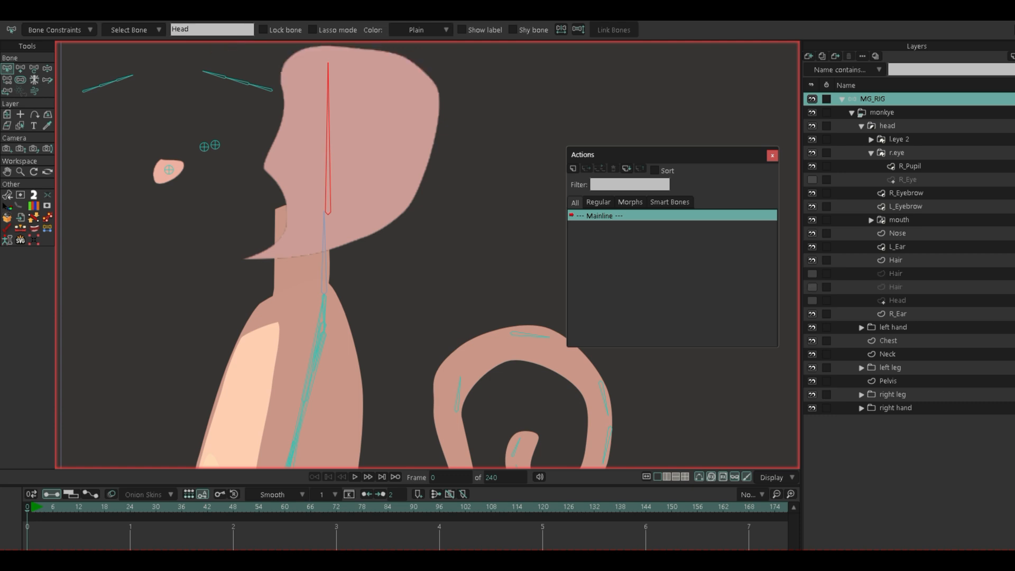
left_click(812, 260)
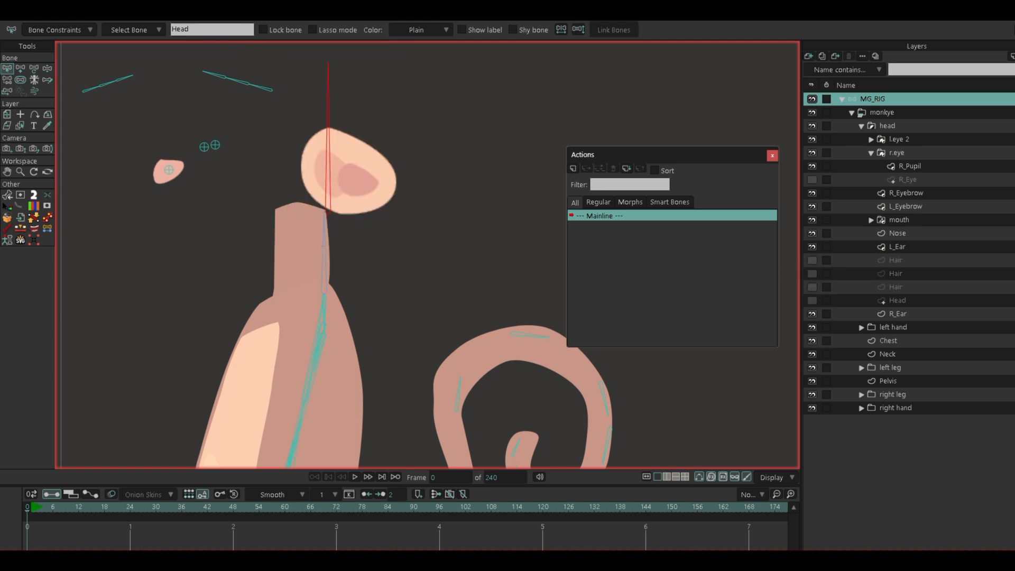
Select the three top points of the Neck layer and move them up so the neck extends inside the head
left_click(887, 354)
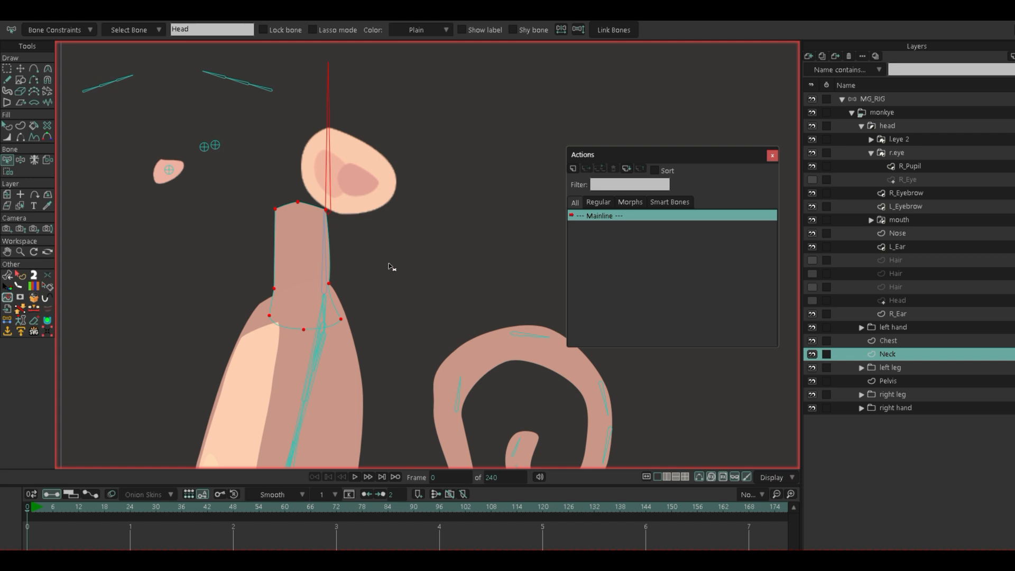
left_click(897, 300)
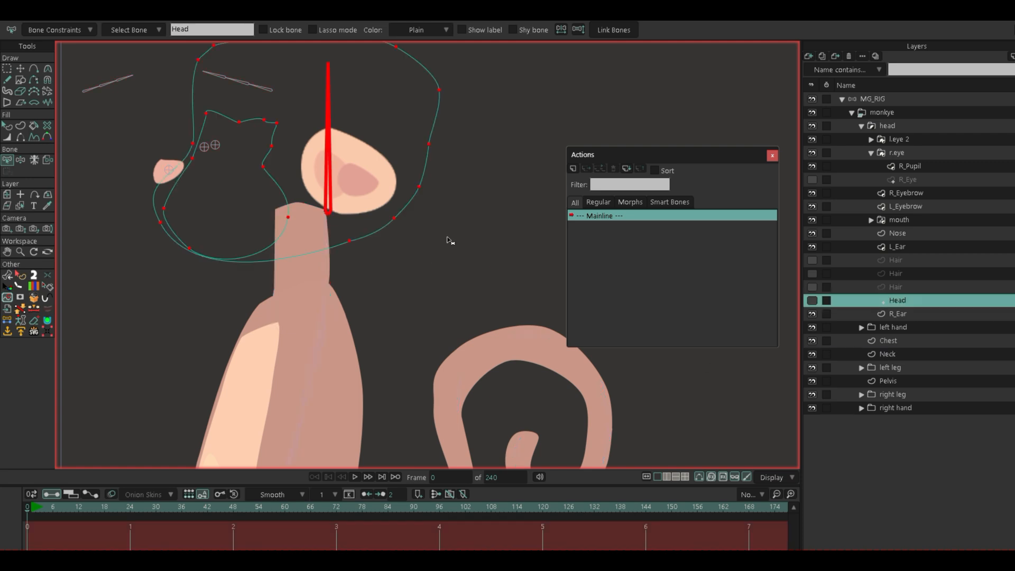
scroll(302, 249, "up", 3)
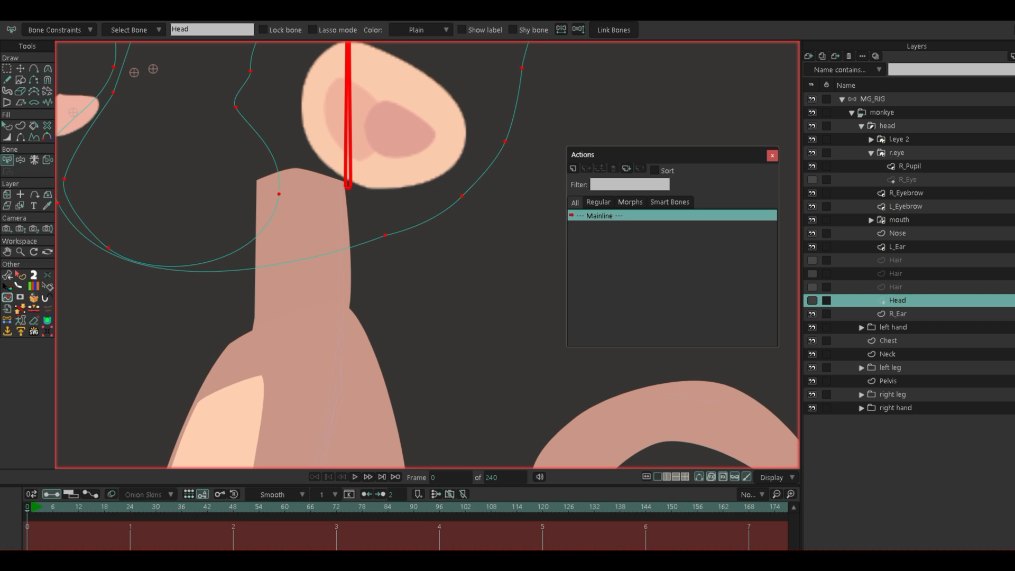
left_click(890, 354)
key("g")
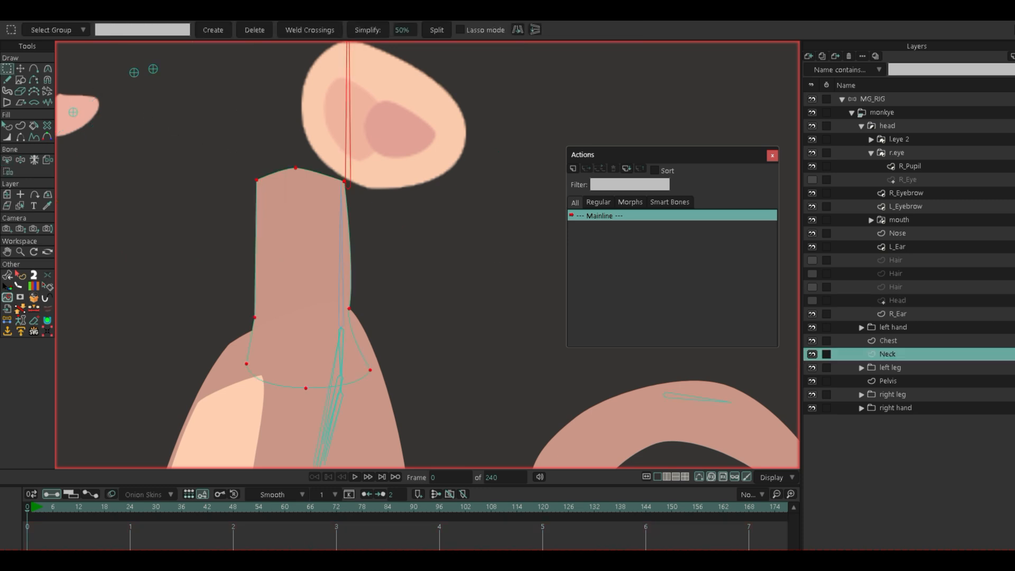
left_click_drag(212, 126, 388, 207)
scroll(305, 160, "up", 2)
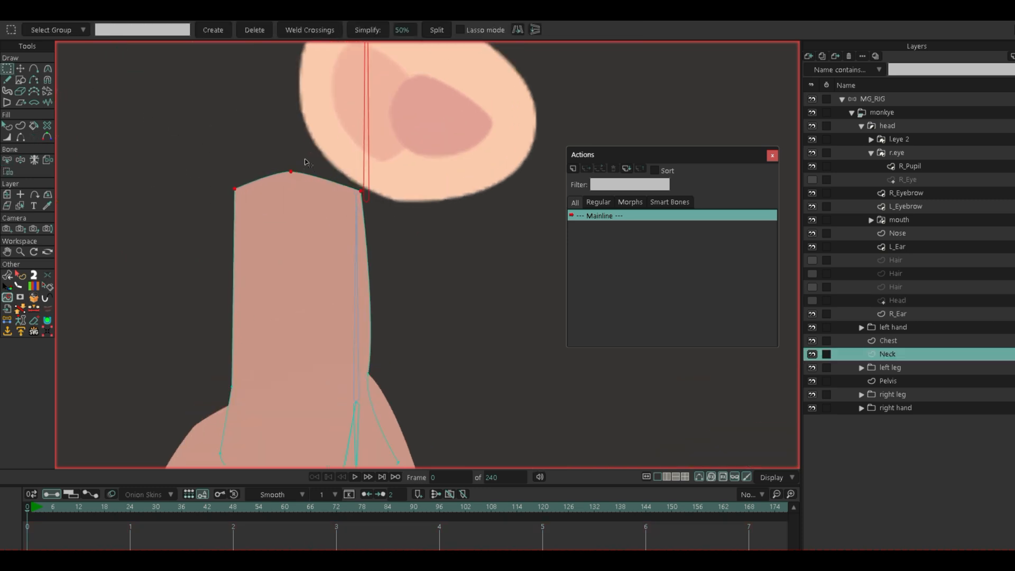
left_click_drag(257, 112, 375, 207)
key("t")
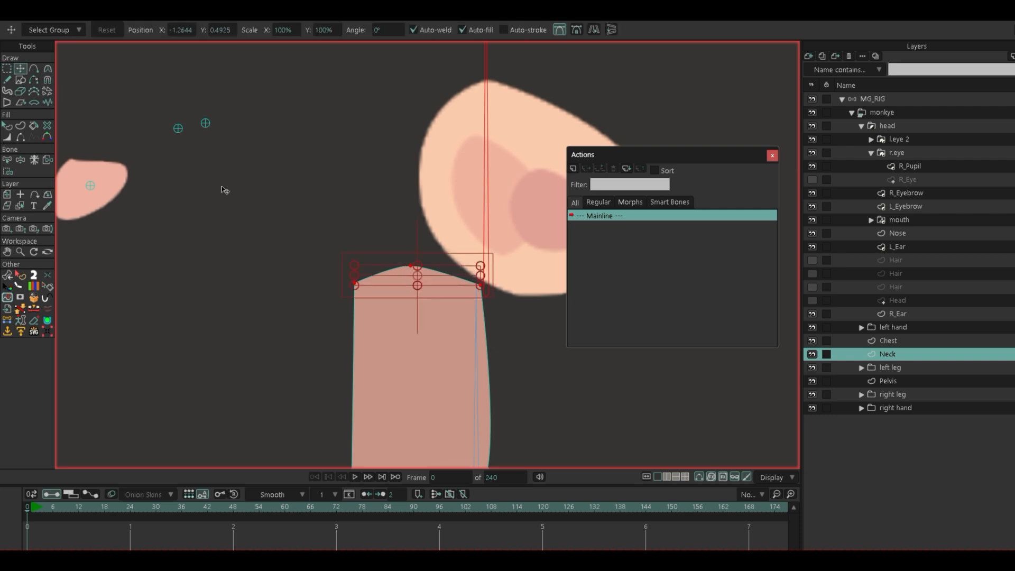
left_click_drag(429, 270, 424, 194)
left_click_drag(458, 231, 459, 227)
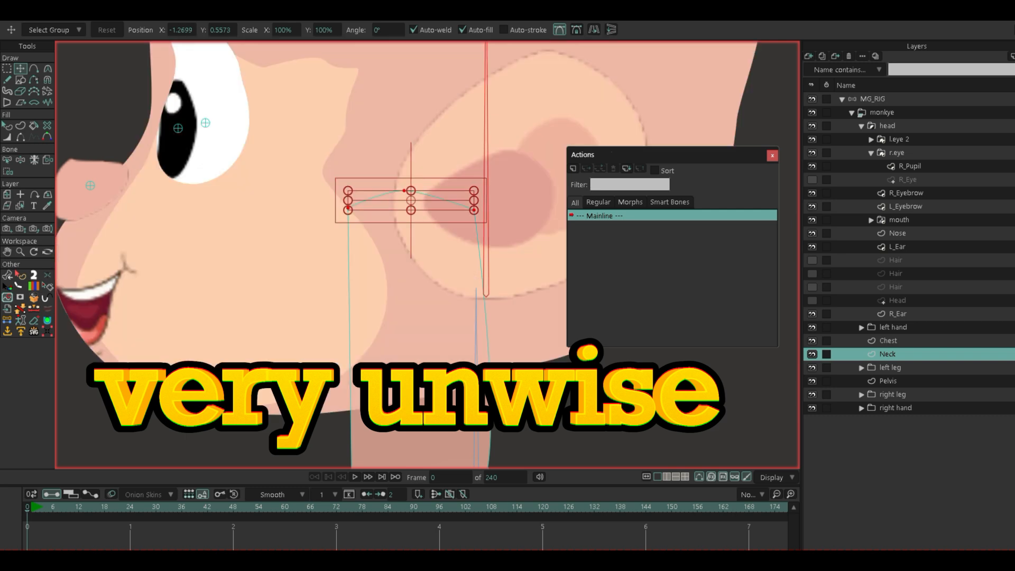
Show the Head layer and the three Hair layers in the monkey's head group again
left_click(812, 300)
left_click(812, 287)
left_click(812, 274)
left_click(812, 260)
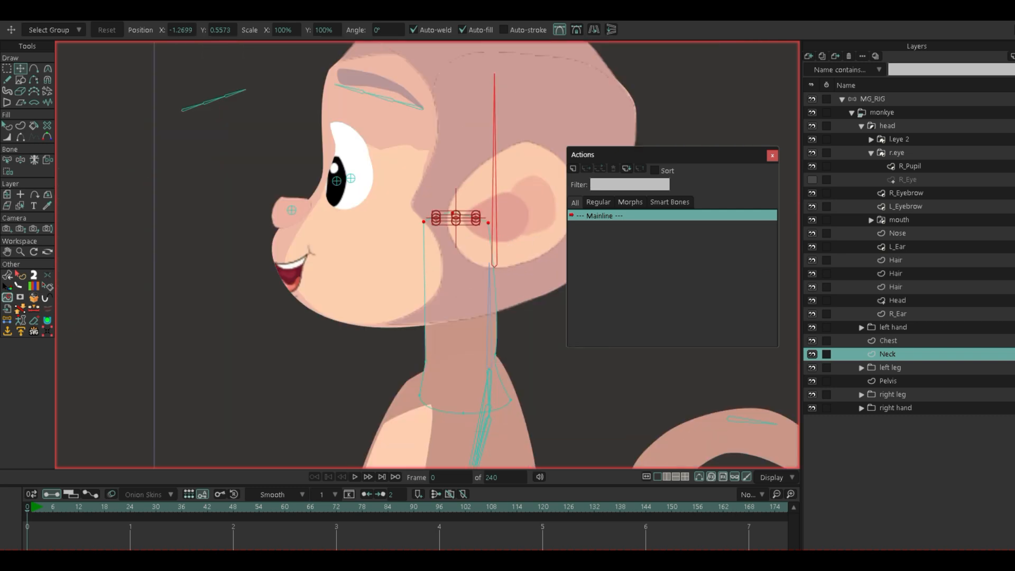
Swing the monkey's head far back and forward with Manipulate Bones on MG_RIG and inspect how the extended neck sits against it
left_click(873, 98)
scroll(422, 256, "down", 2)
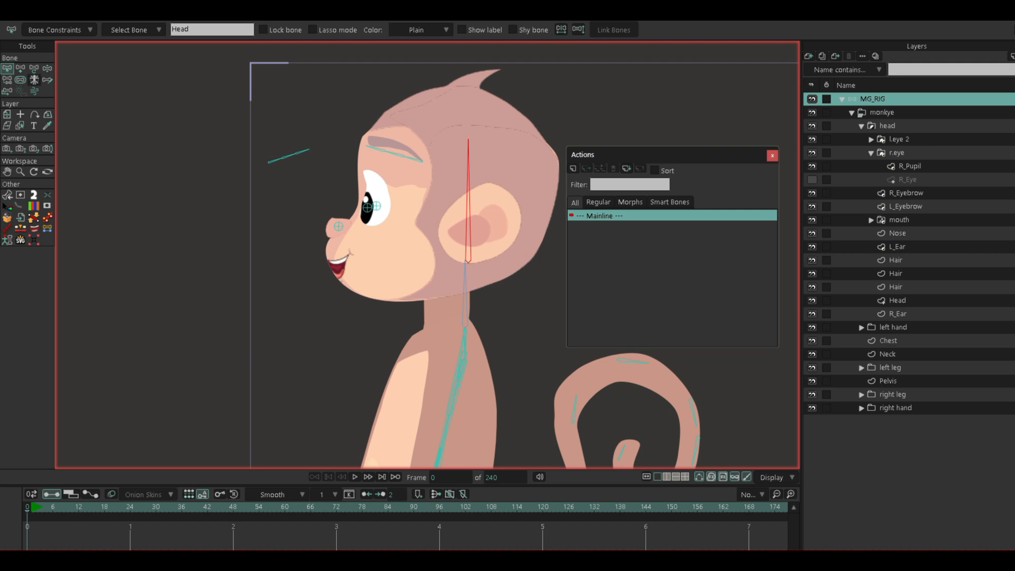
left_click(47, 69)
left_click_drag(468, 144, 374, 280)
scroll(454, 279, "down", 6)
scroll(374, 280, "up", 5)
left_click_drag(474, 247, 470, 302)
scroll(365, 279, "up", 3)
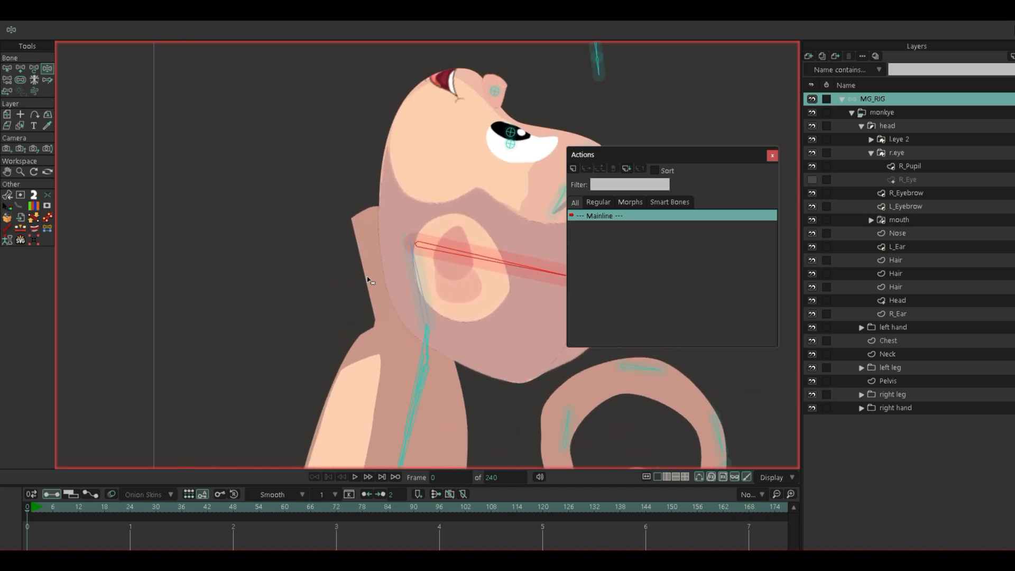
scroll(375, 321, "down", 2)
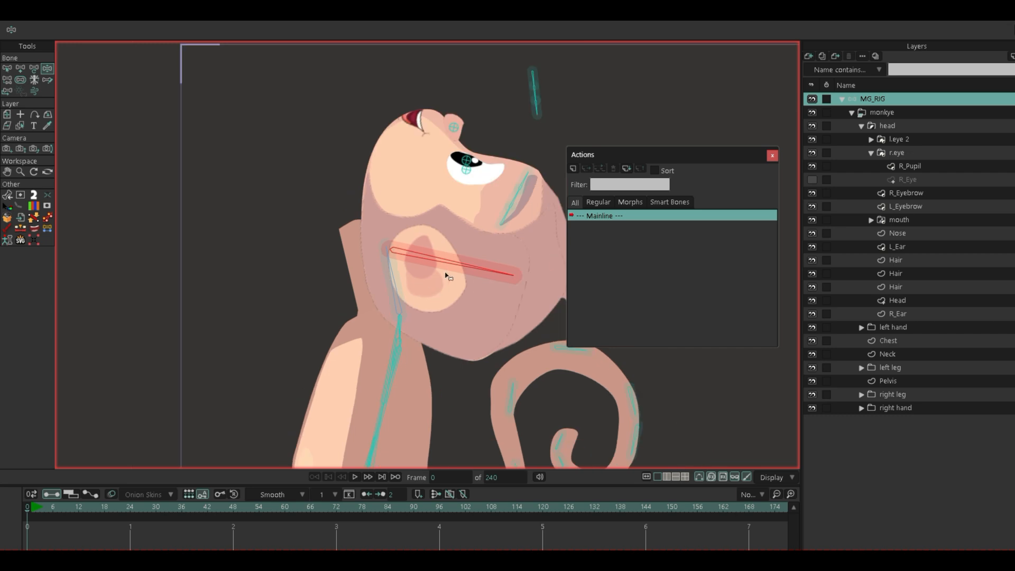
left_click_drag(477, 267, 313, 157)
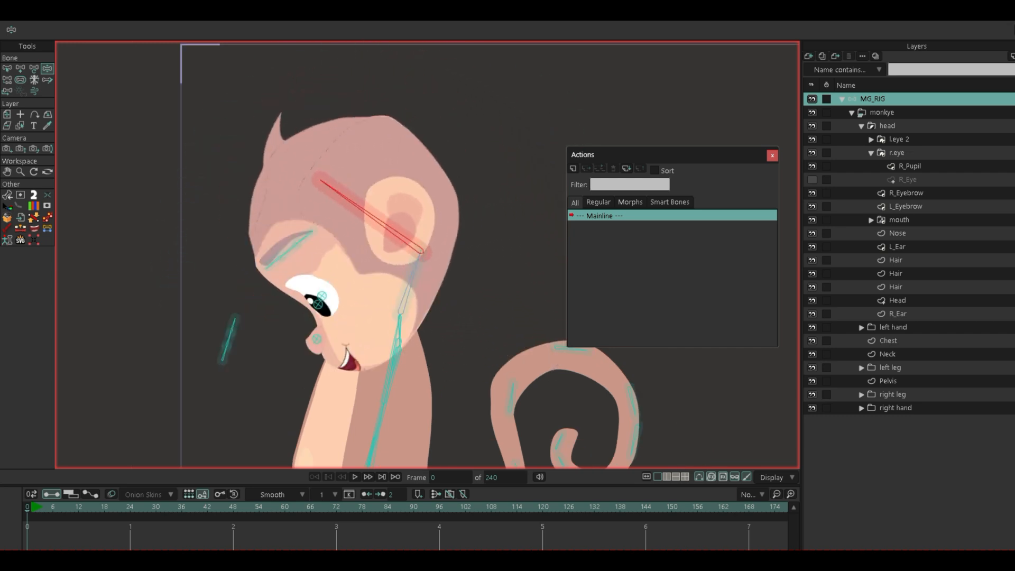
Inspect the parent links of the monkey's head and face bones with Reparent Bone
key("b")
scroll(464, 288, "up", 2)
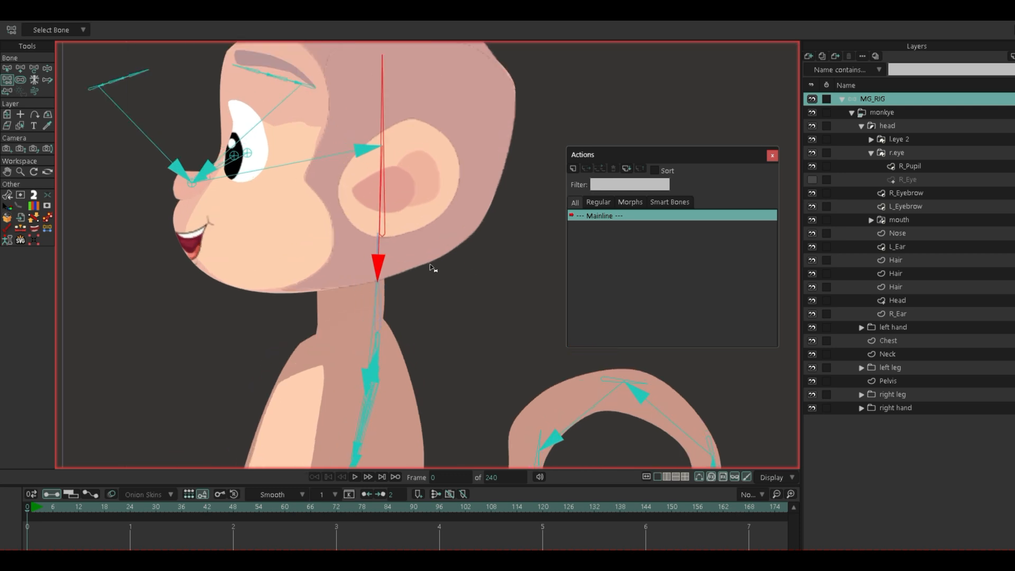
scroll(294, 254, "down", 2)
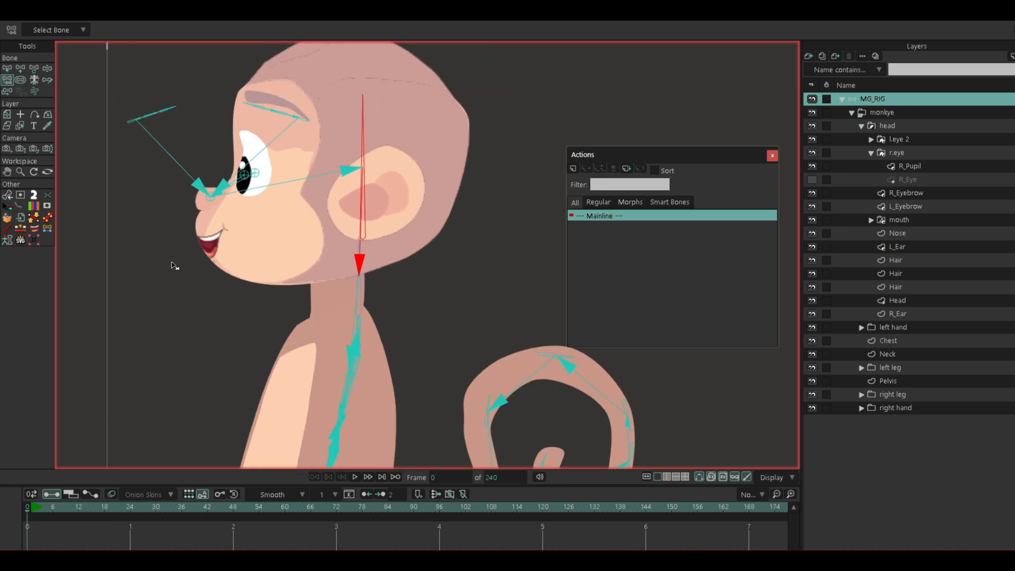
Select the R_Eyebrow_Outer bone and detach it from its parent with Reparent Bone
left_click(7, 69)
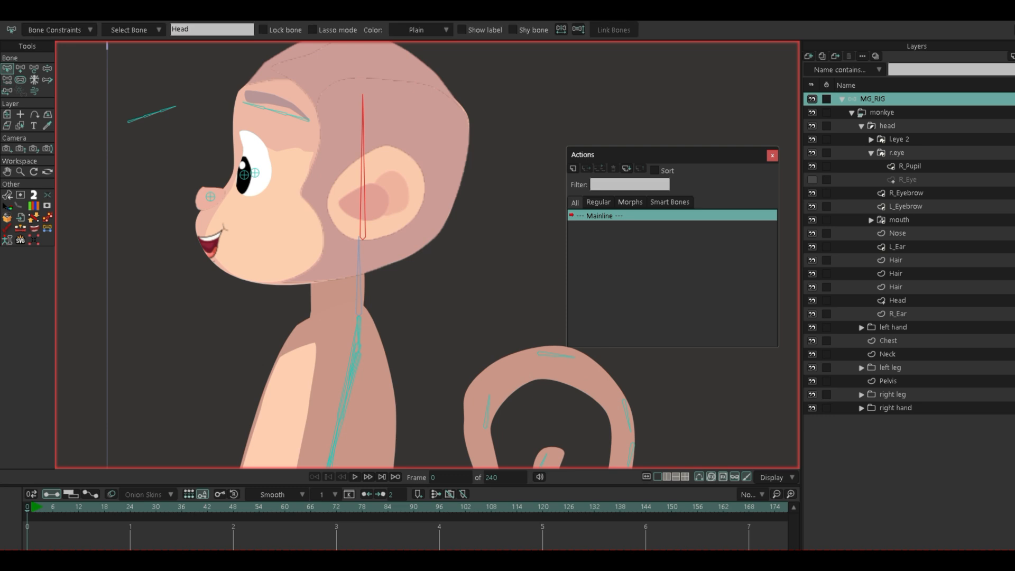
left_click(137, 117)
left_click(7, 79)
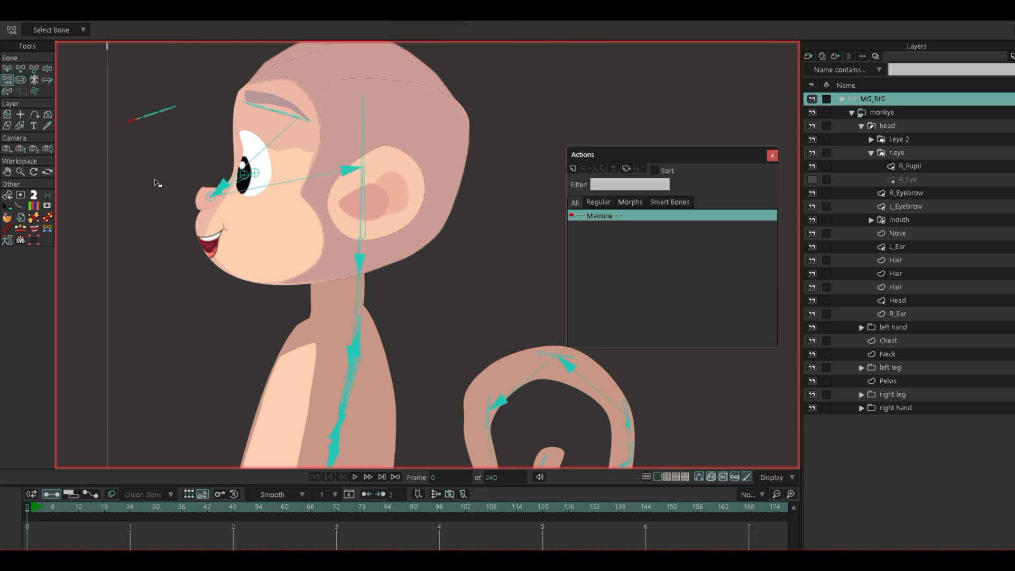
left_click(7, 68)
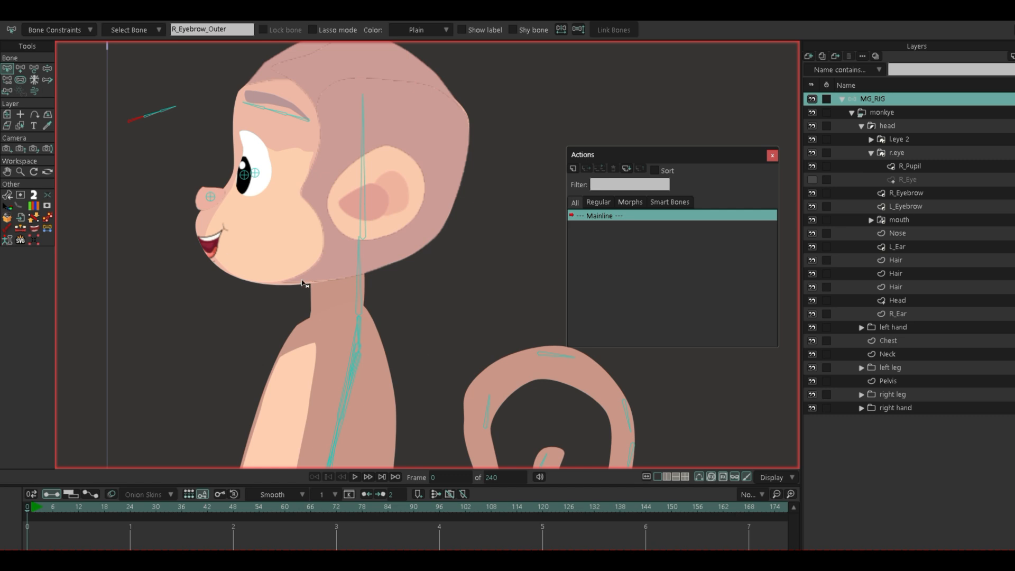
Hide the Head layer and all three Hair layers to expose the monkey's neck
scroll(305, 284, "down", 5)
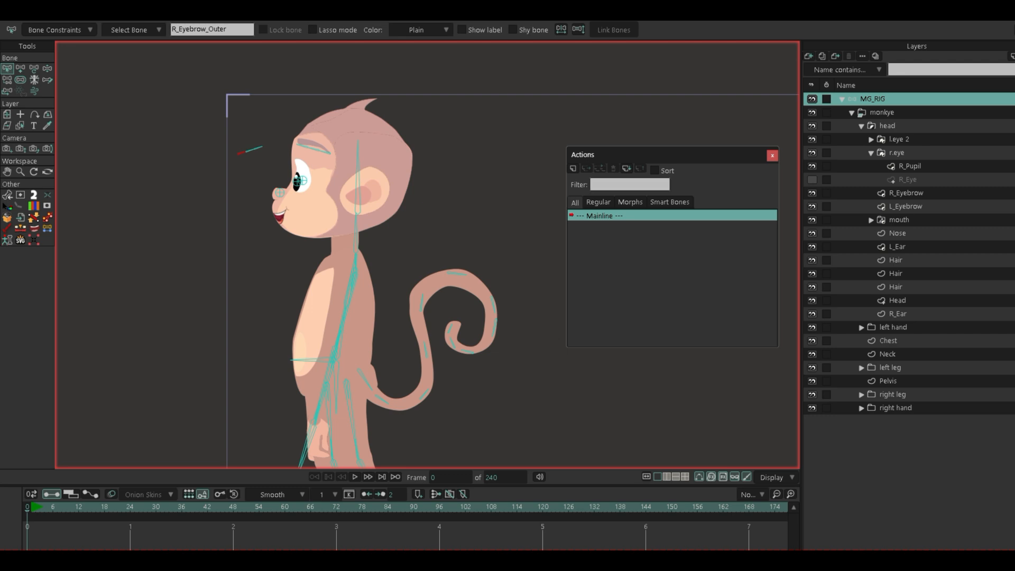
left_click(812, 301)
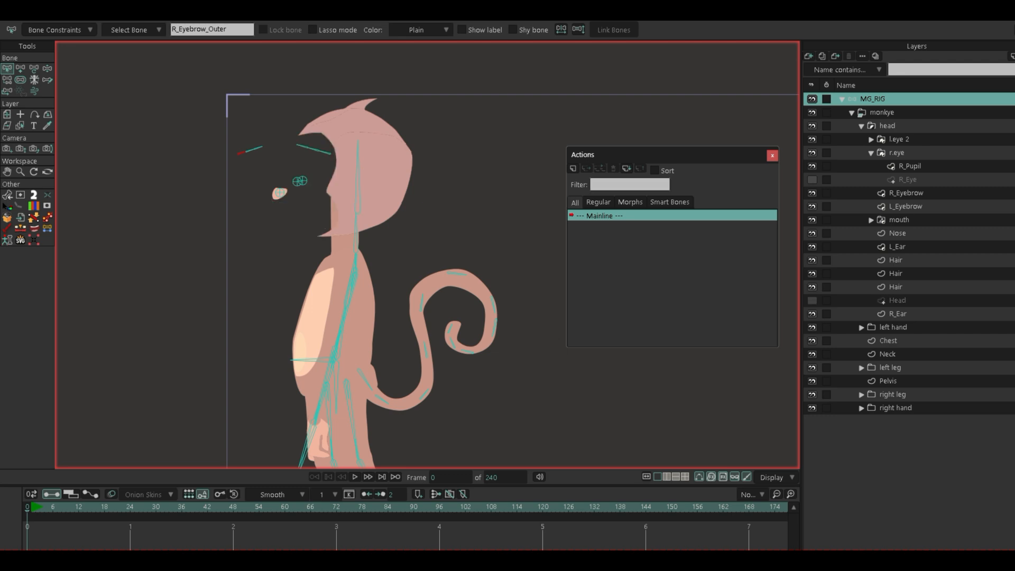
left_click(812, 273)
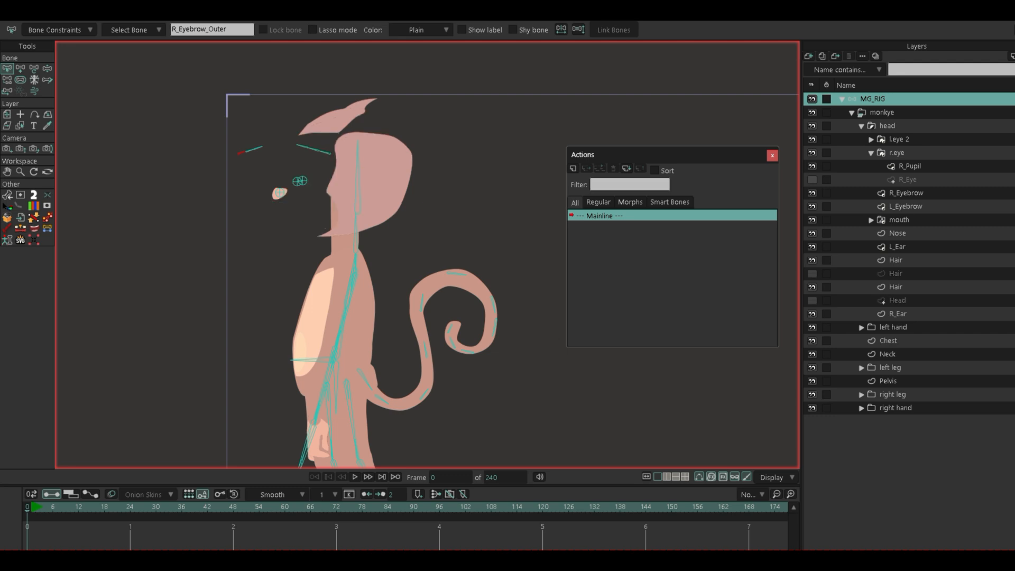
left_click(812, 273)
left_click(811, 260)
left_click(812, 274)
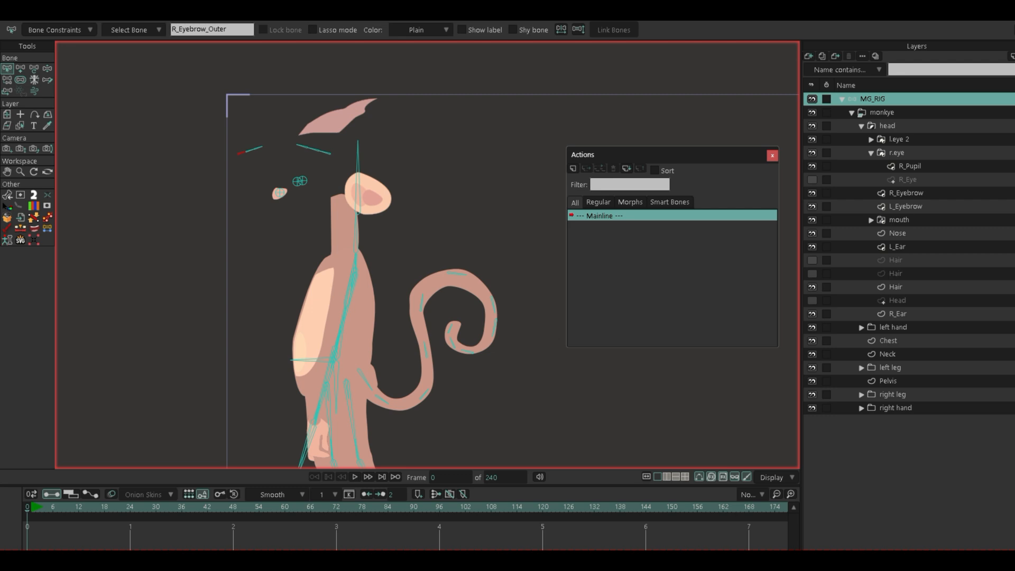
left_click(812, 286)
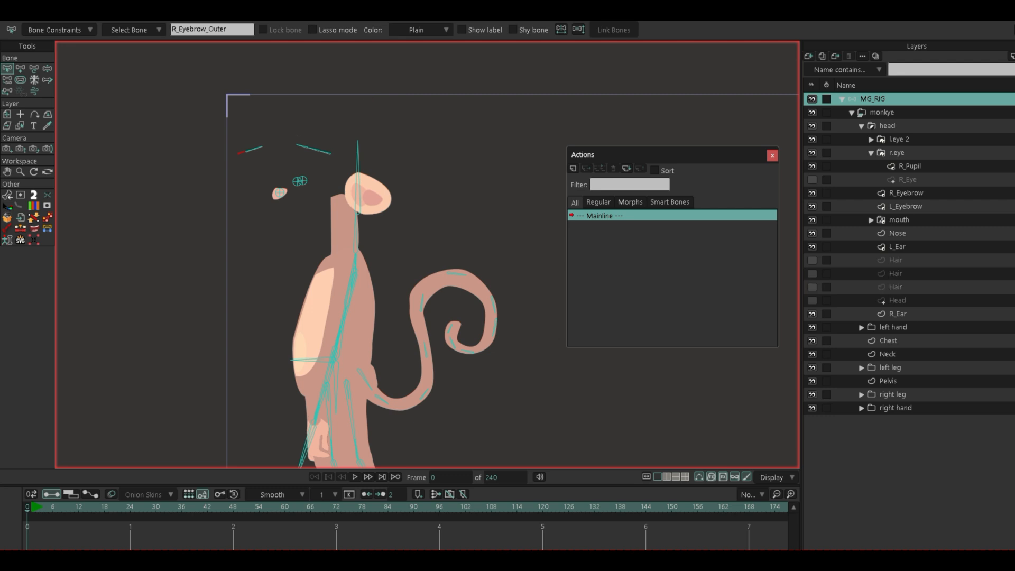
Check the Neck layer's point binding and tilt the Head bone slightly to test whether the neck follows
left_click(888, 354)
scroll(353, 208, "up", 5)
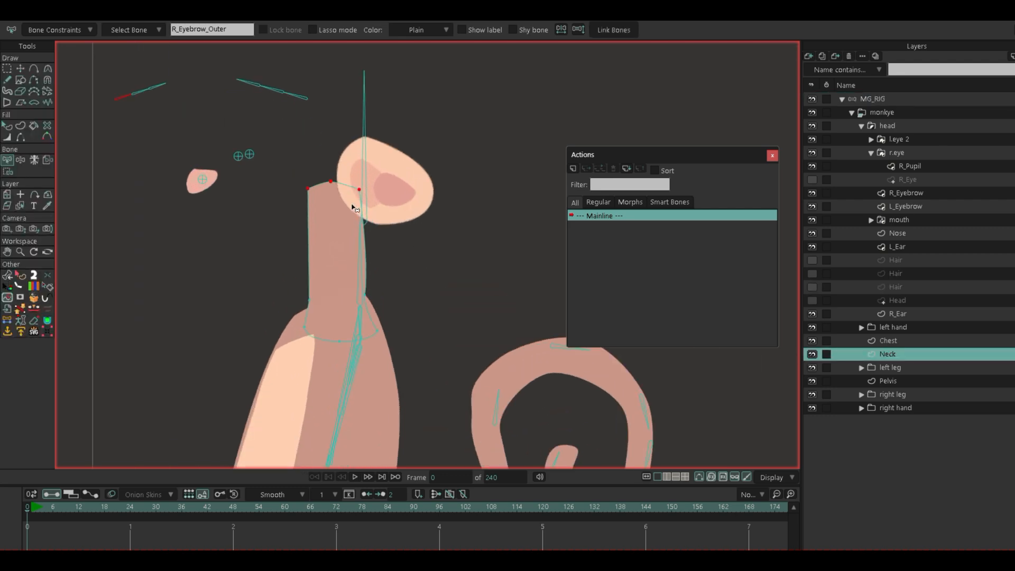
key("i")
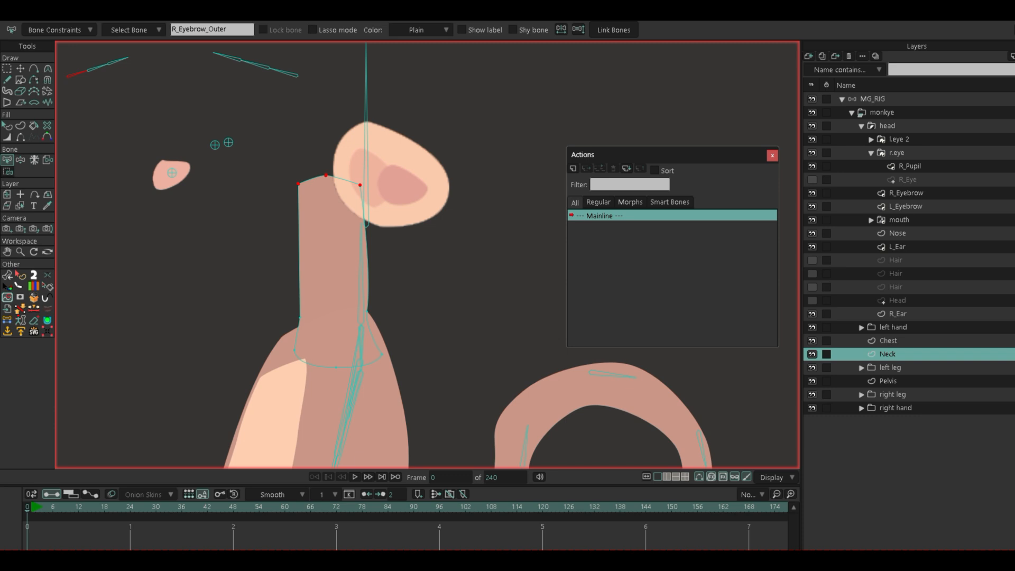
scroll(328, 179, "up", 2)
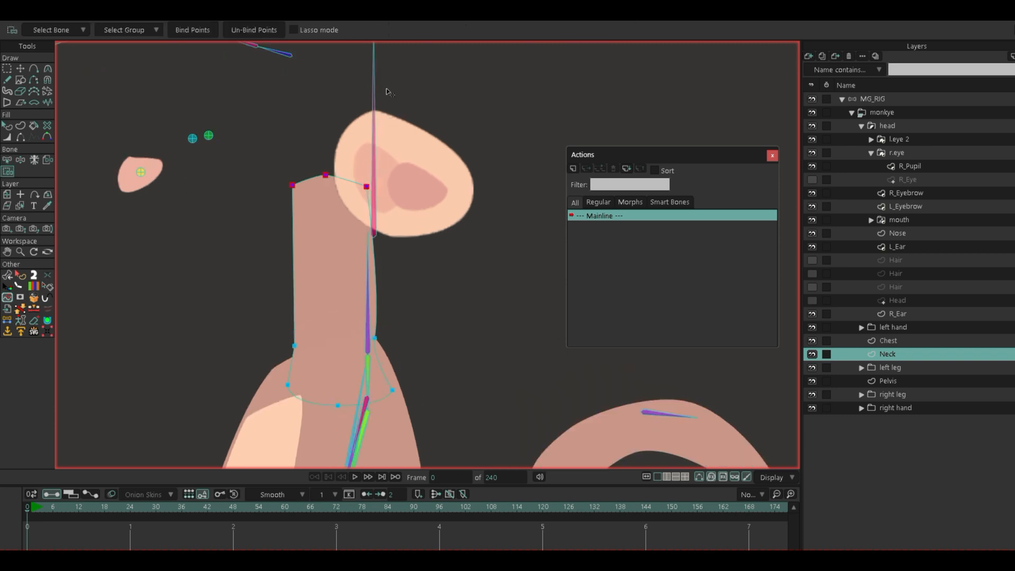
key("z")
scroll(256, 191, "down", 3)
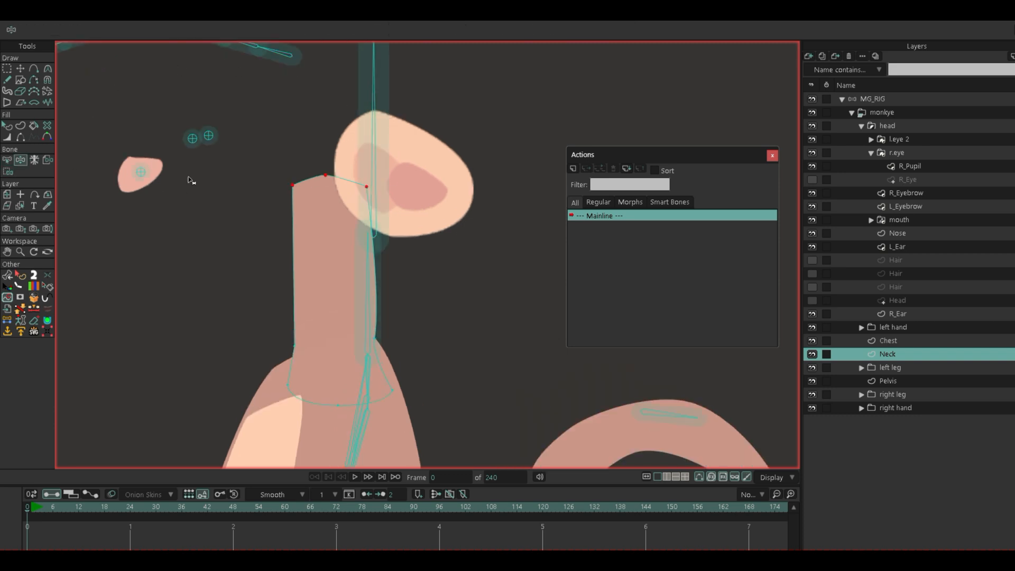
left_click_drag(329, 98, 309, 108)
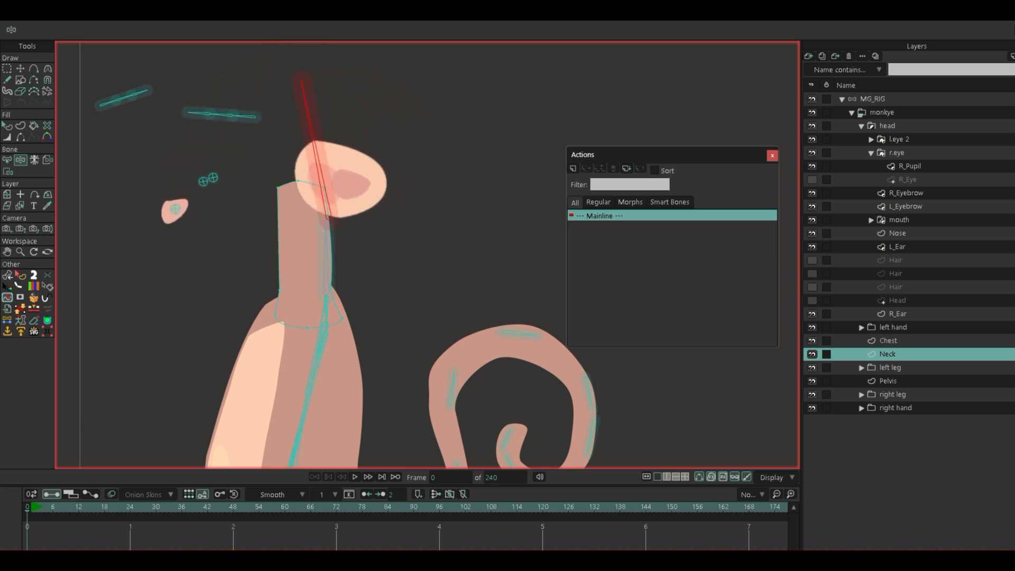
Bind the three top points of the Neck layer to the Head bone
key("b")
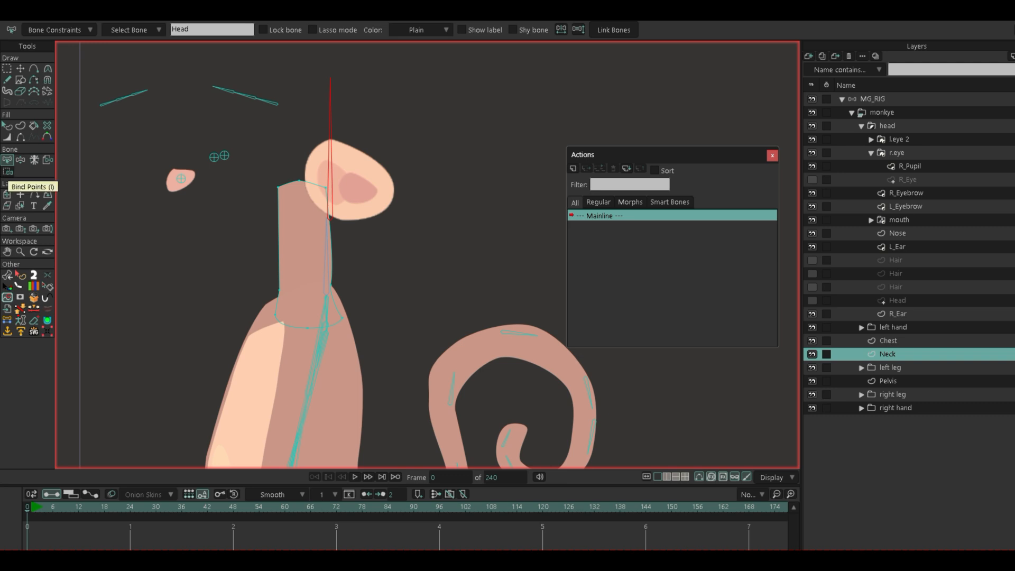
left_click(8, 171)
scroll(237, 174, "up", 1)
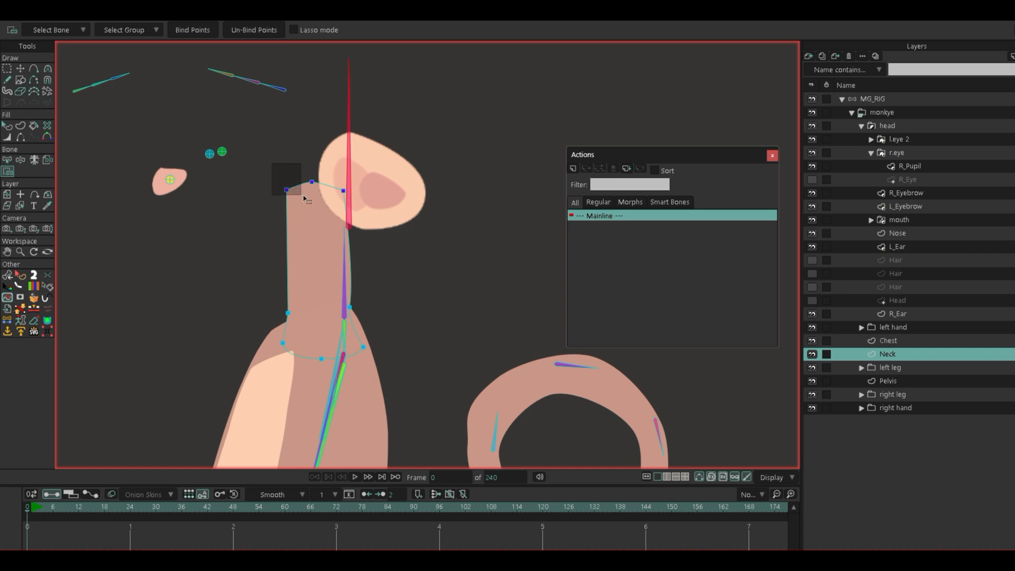
left_click_drag(302, 195, 402, 225)
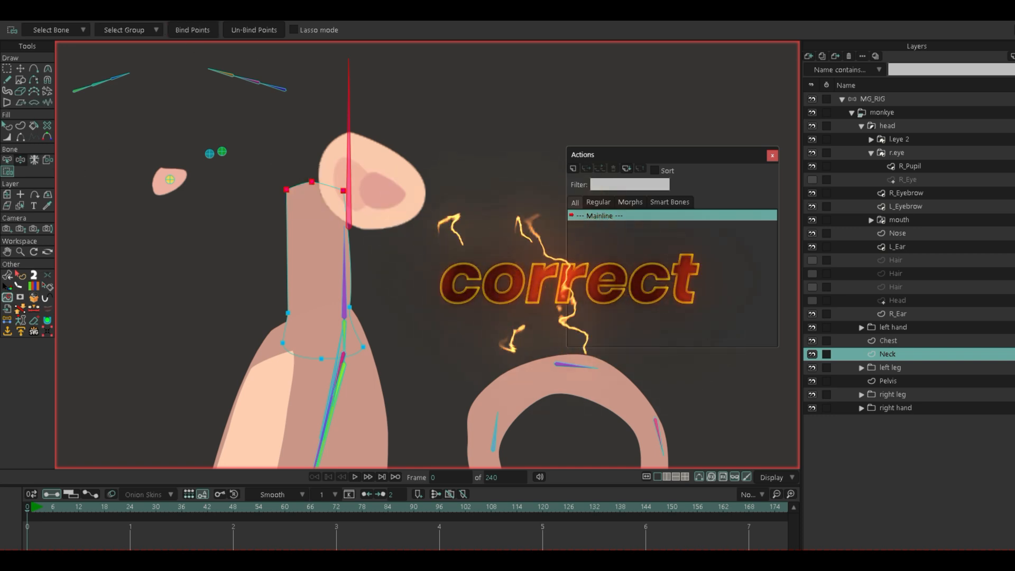
Tilt the Head bone forward, show the Head layer, and swing the head back to examine how the neck bends
key("z")
left_click_drag(354, 74, 300, 132)
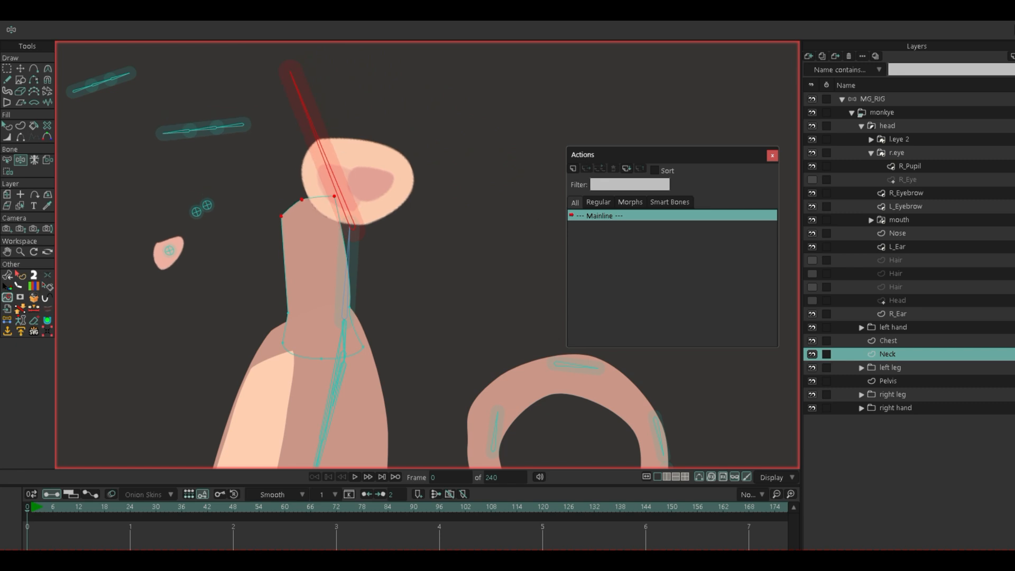
left_click(812, 300)
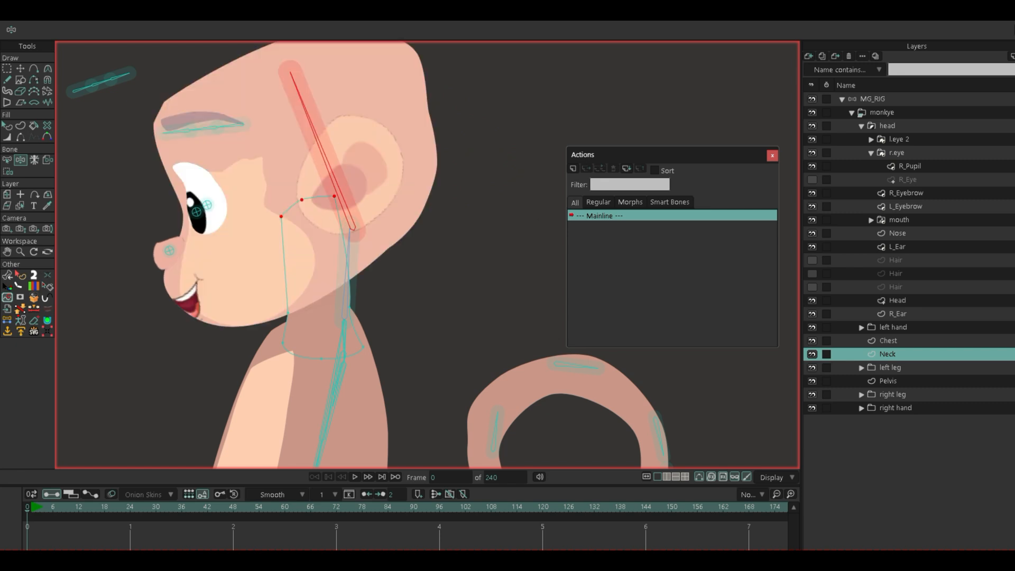
left_click_drag(289, 72, 375, 109)
scroll(376, 110, "down", 3)
scroll(384, 181, "up", 1)
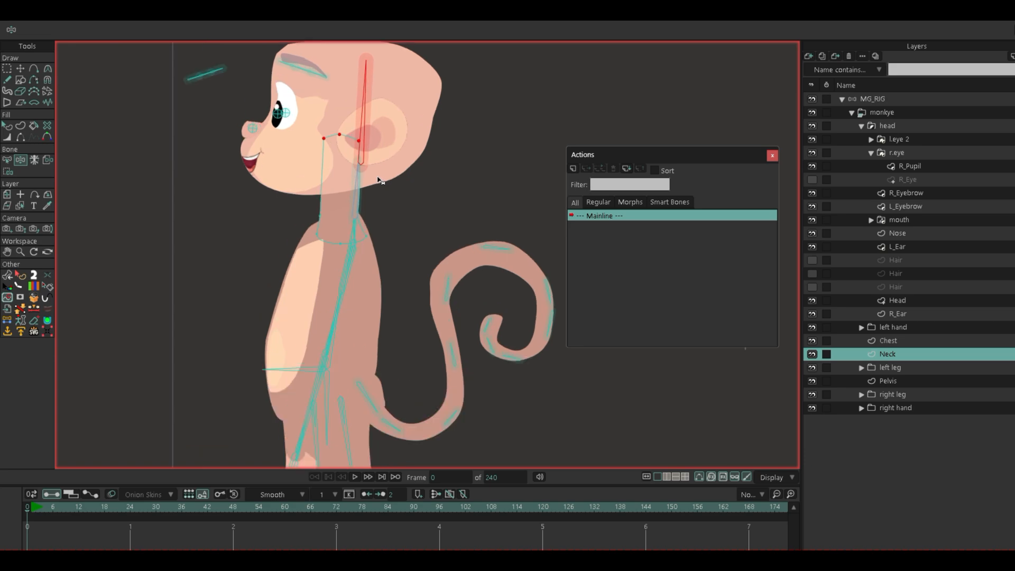